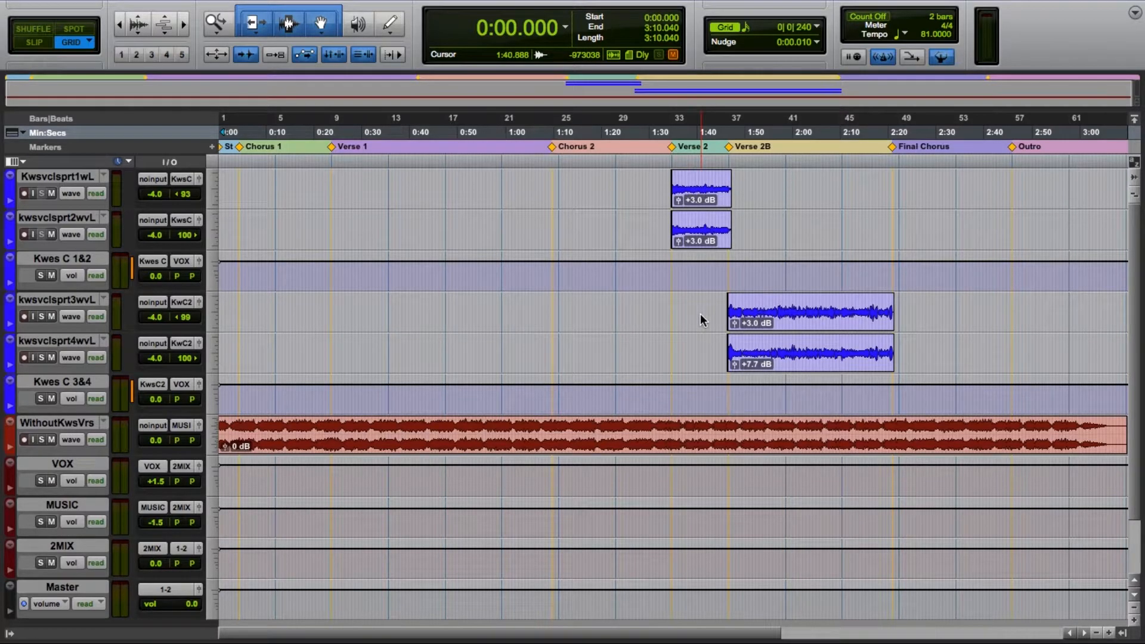
- Play the session from the start of Verse 2 to hear the processed vocals, and stop after a few seconds
mouse_move(430, 2)
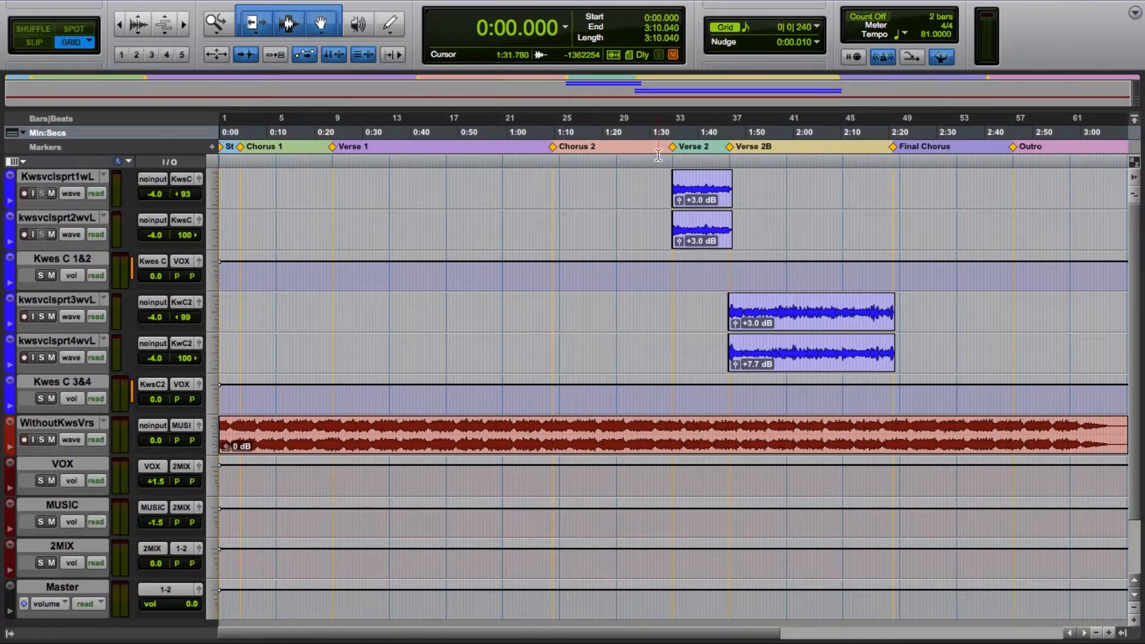
left_click(672, 166)
key("space")
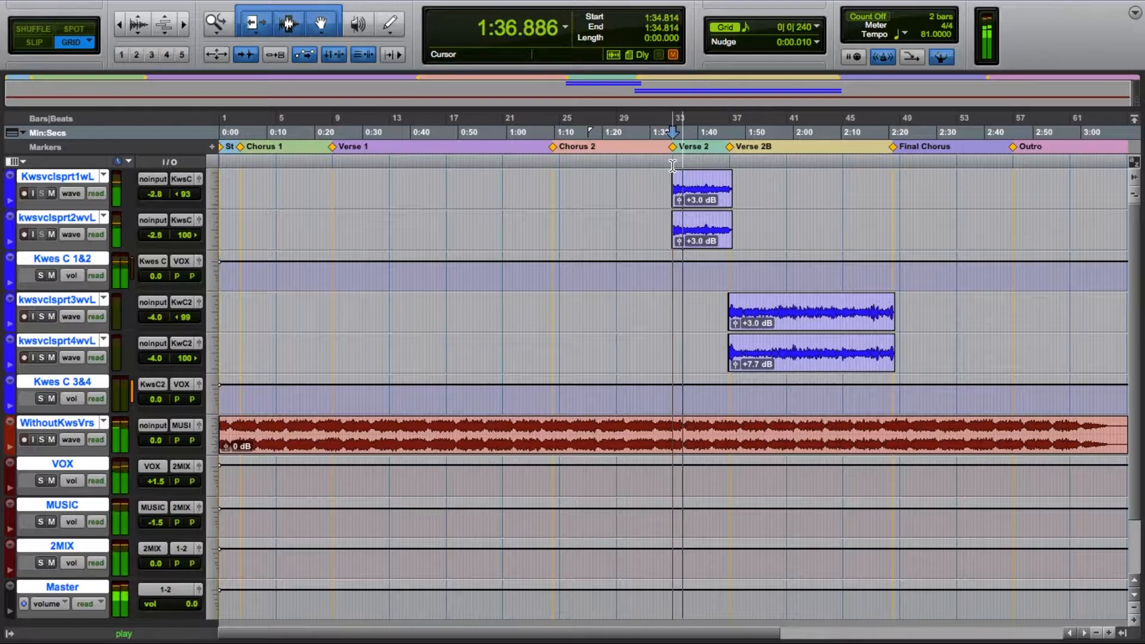
key("space")
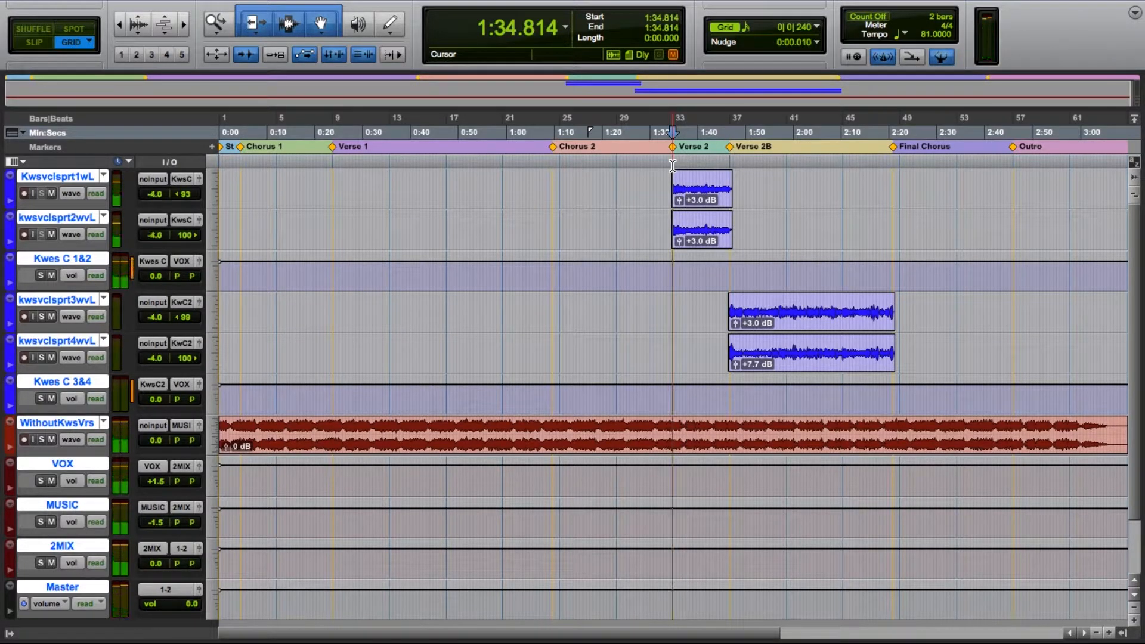
- Play a short passage of Verse 1 from about 0:39
left_click(407, 155)
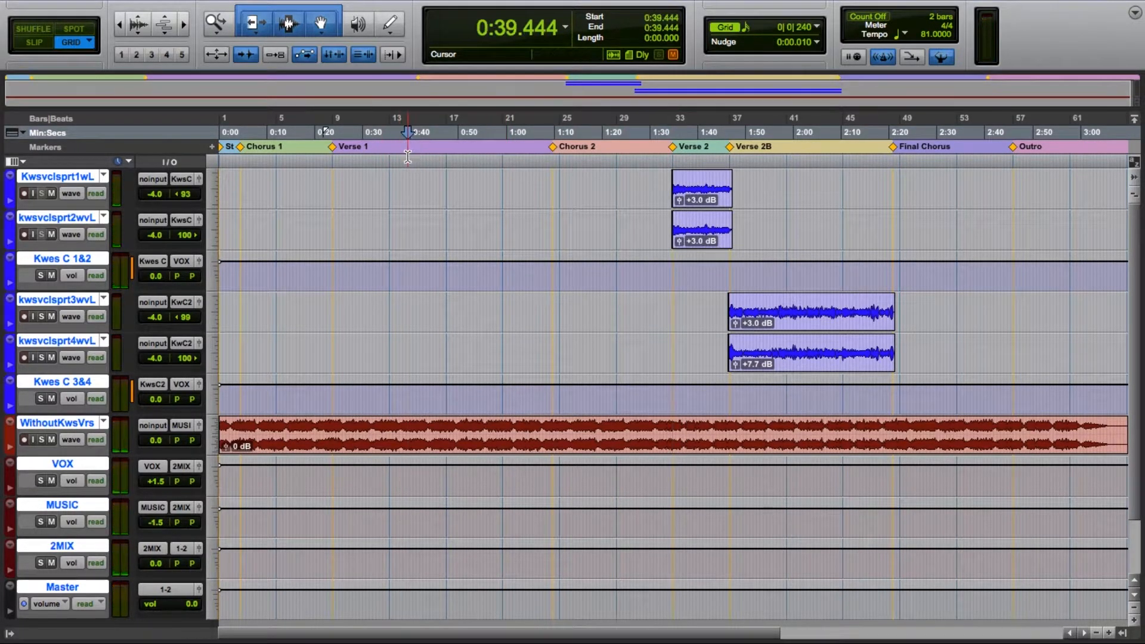
key("space")
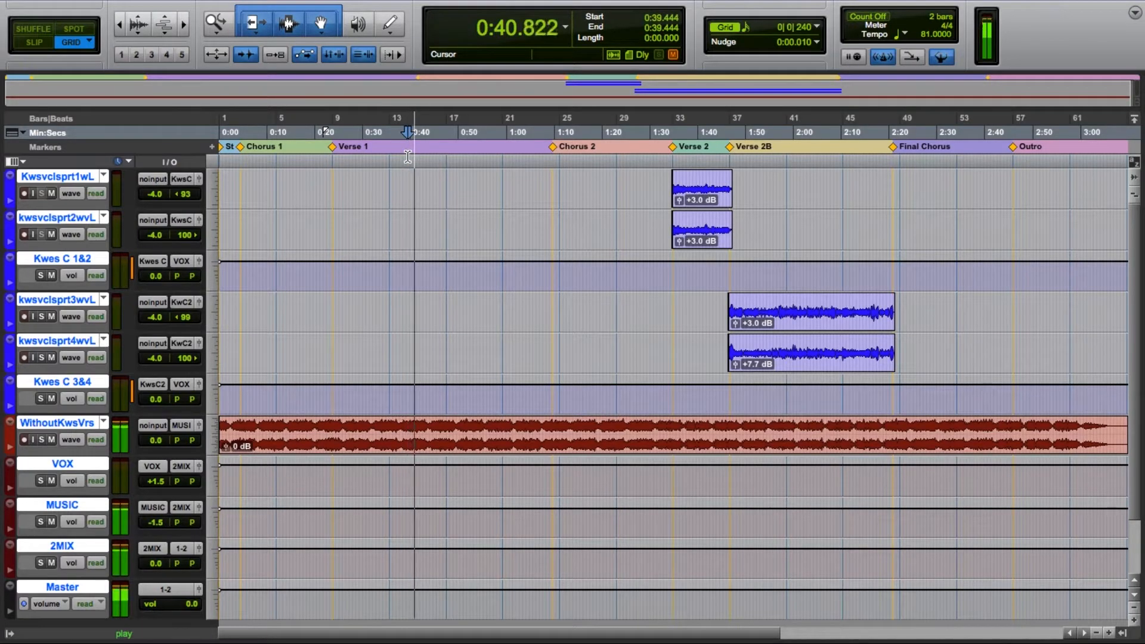
key("space")
- Review the vocal channels' inserts, routing and track names in the mixer, and return to the timeline
key("super+equal")
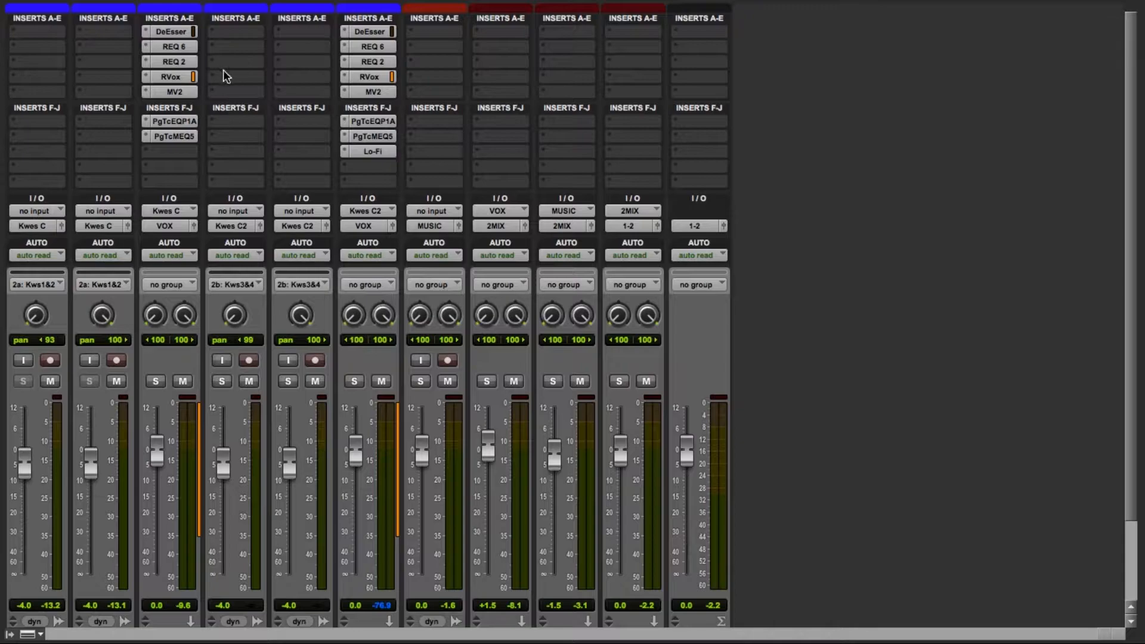
scroll(267, 199, "down", 3)
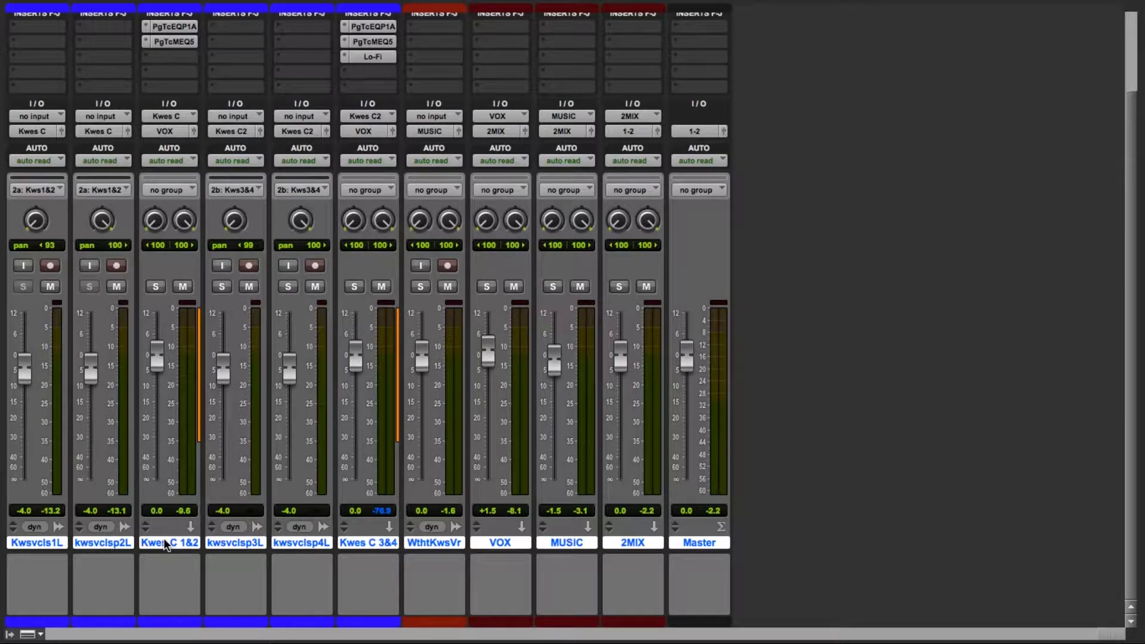
key("super+equal")
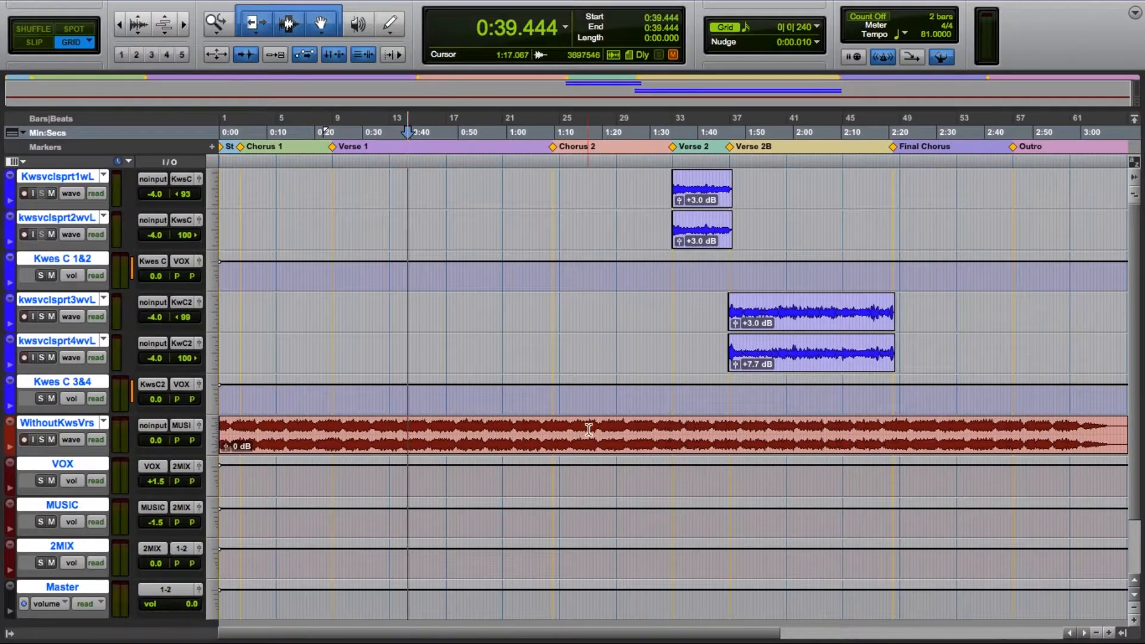
- Place the edit cursor inside Verse 2B and select the Kwes C 3&4 track after reviewing its mixer channel
left_click(701, 158)
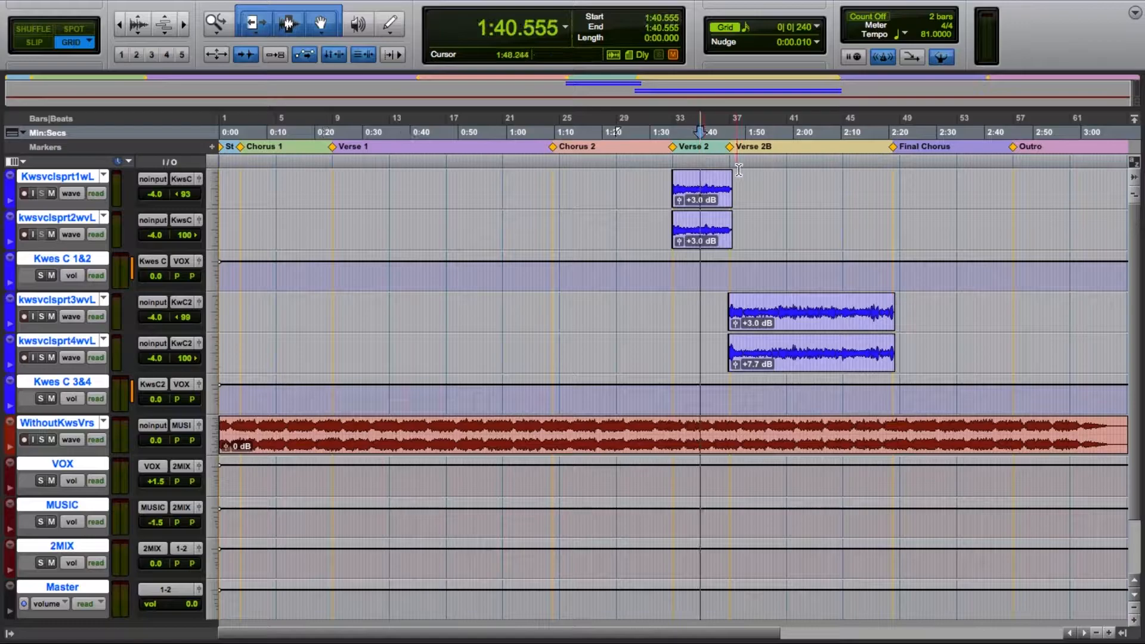
left_click(760, 167)
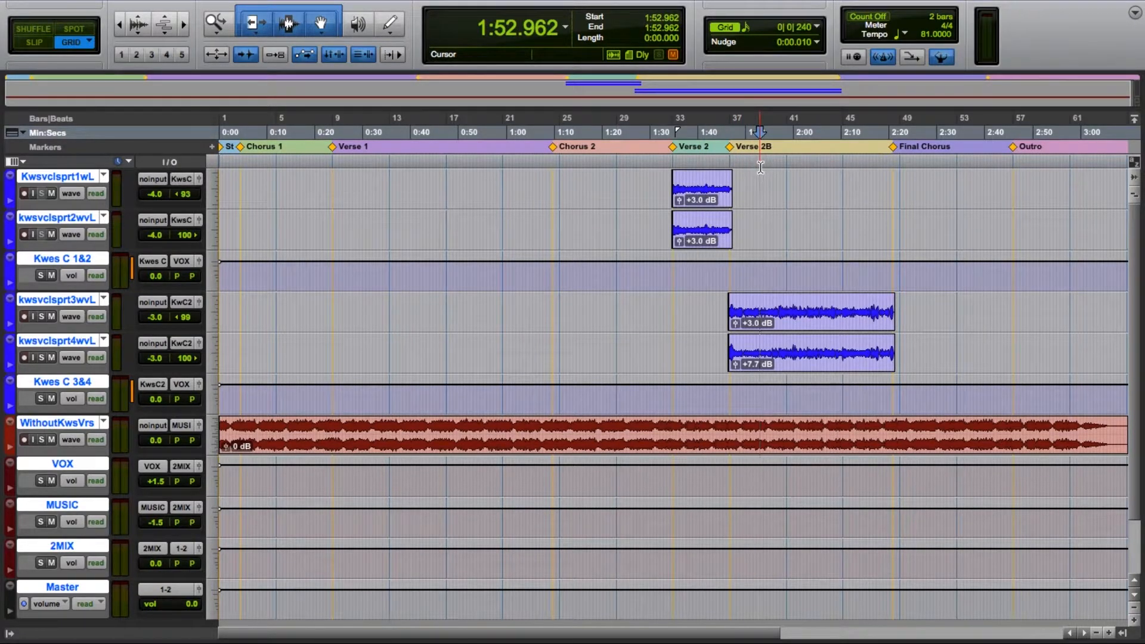
key("ctrl+equal")
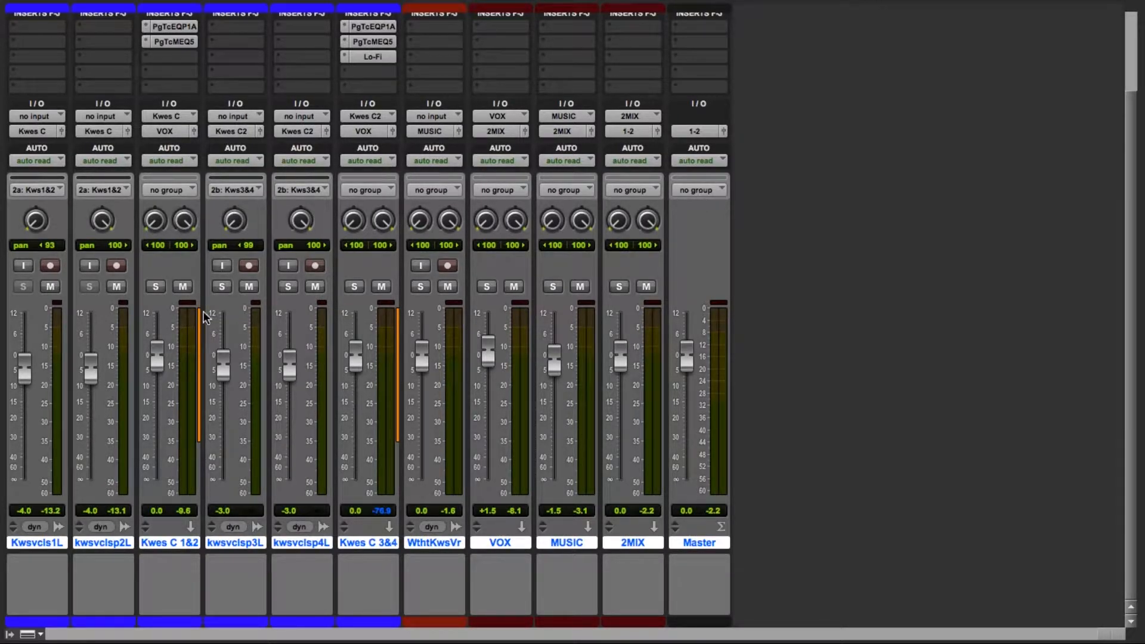
scroll(203, 310, "up", 3)
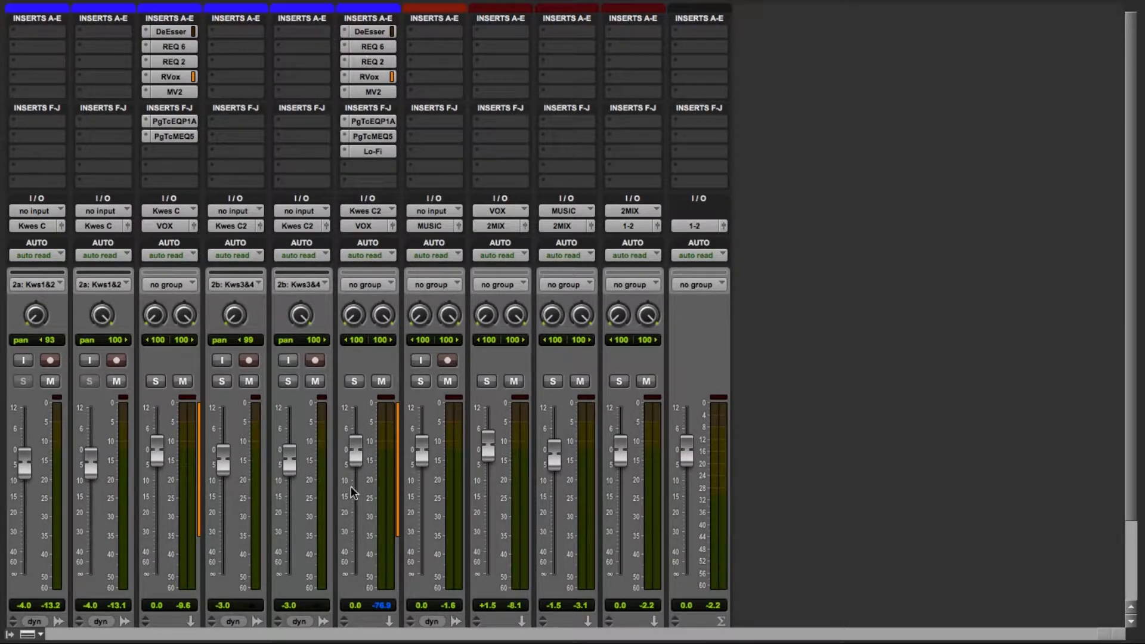
scroll(381, 263, "down", 3)
left_click(366, 542)
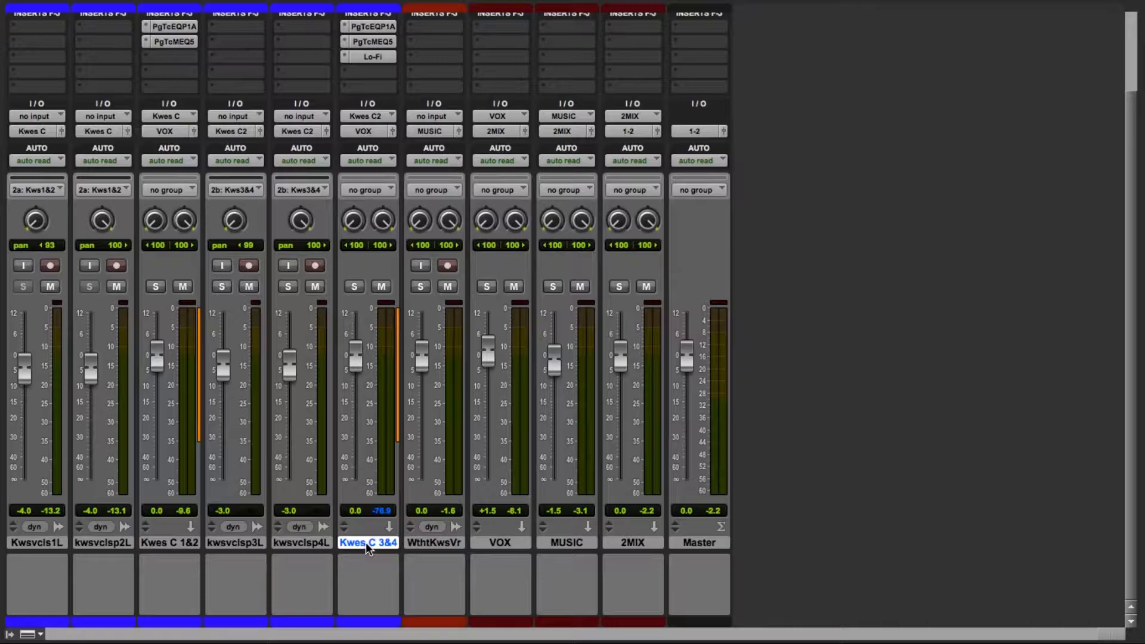
key("super+equal")
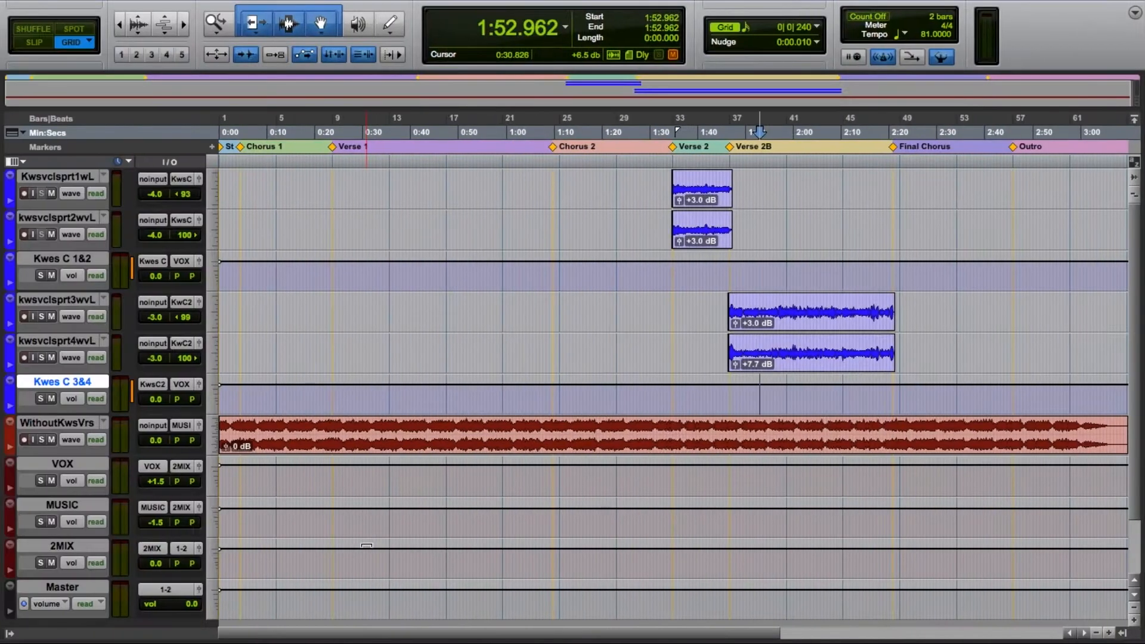
- Select the grouped vocal part 3 and 4 clips spanning Verse 2B
left_click(805, 333)
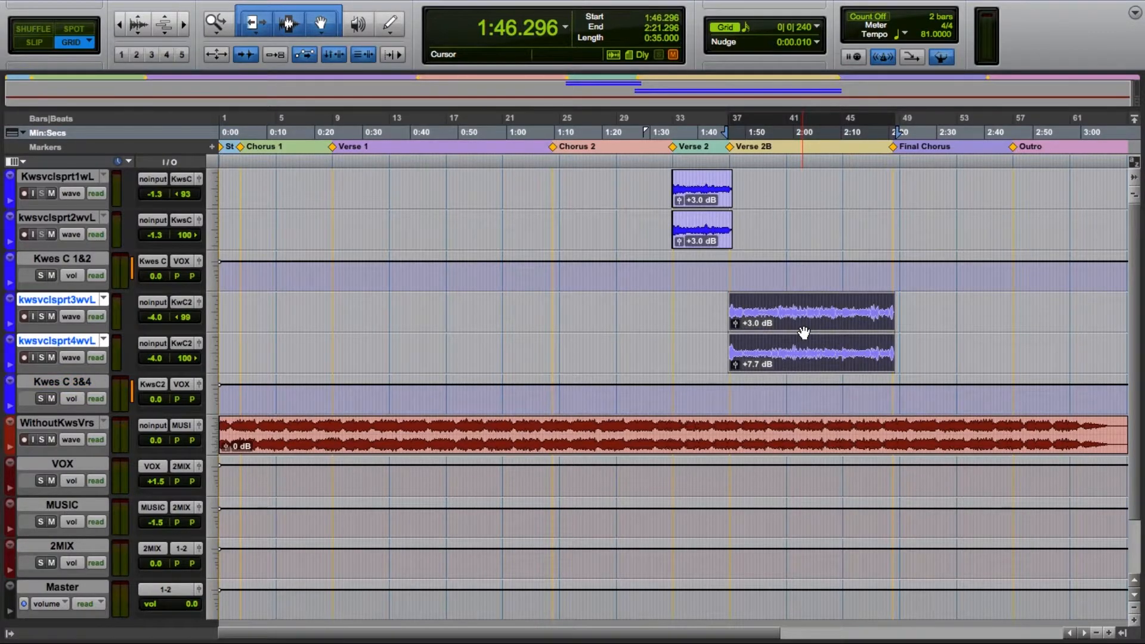
left_click(501, 9)
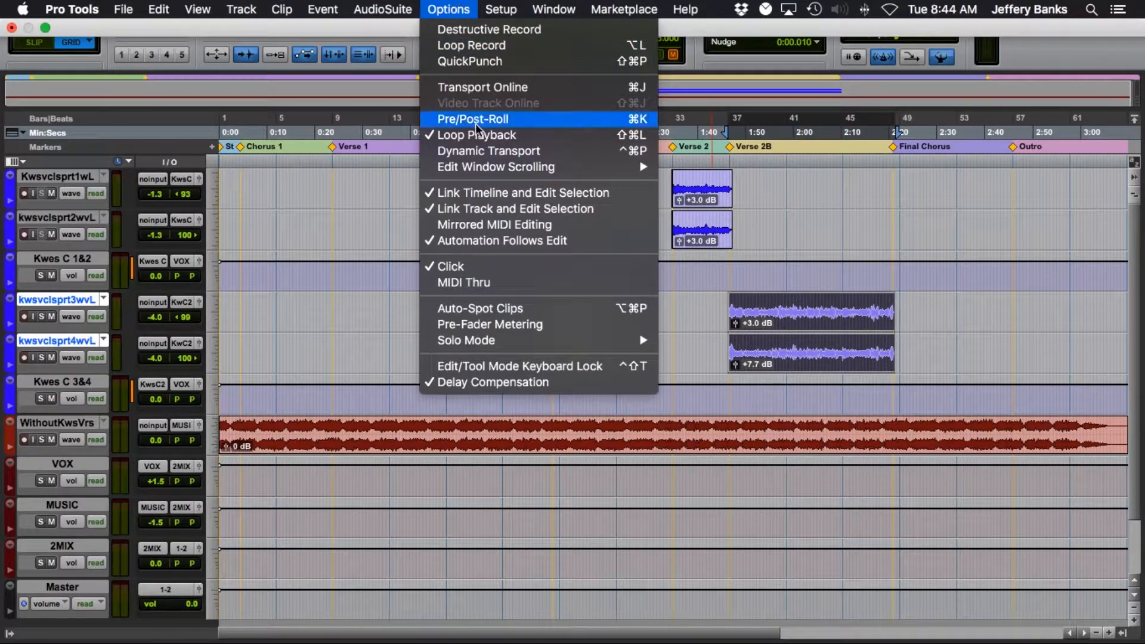
left_click(740, 264)
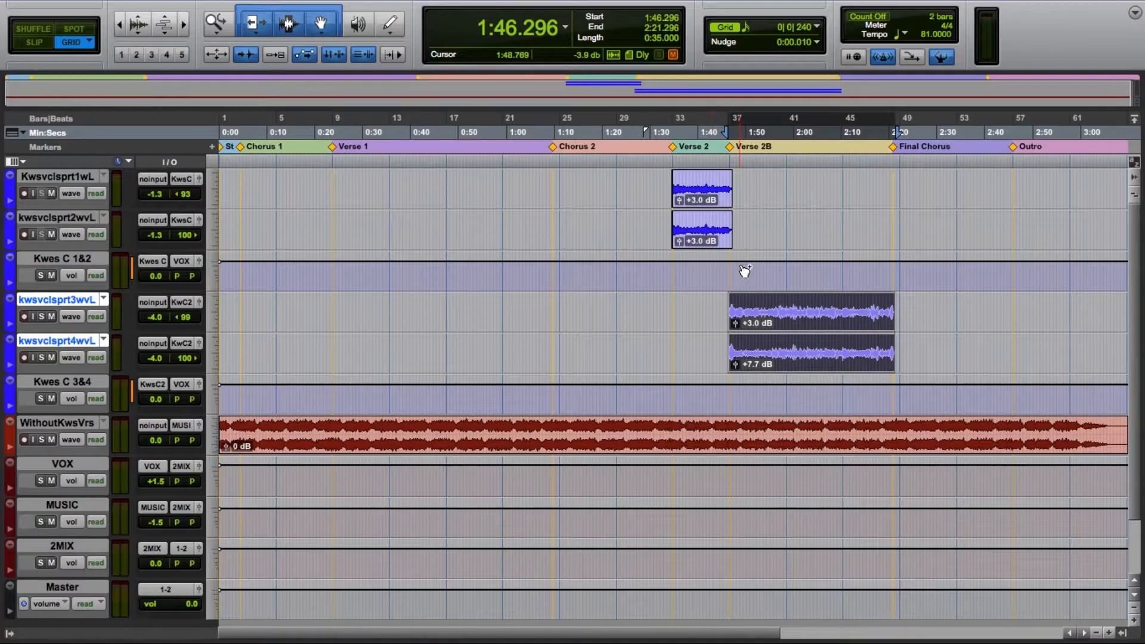
- Bypass every insert on the Kwes C 3&4 channel, from DeEsser to Lo-Fi, and play the selected Verse 2B section
key("super+equal")
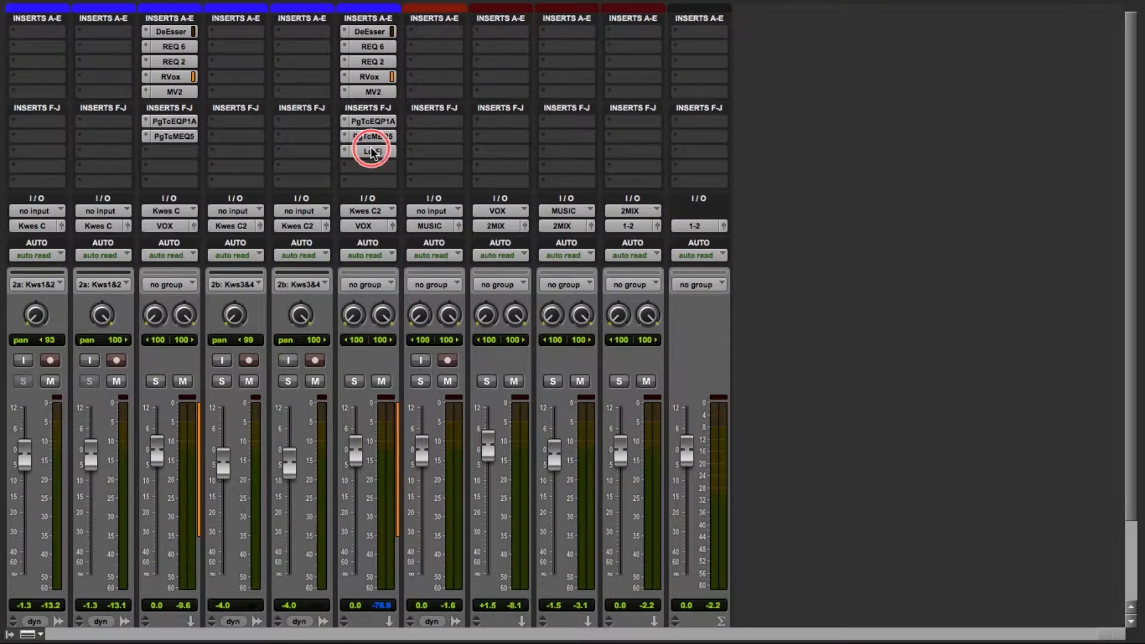
left_click_drag(371, 151, 372, 141)
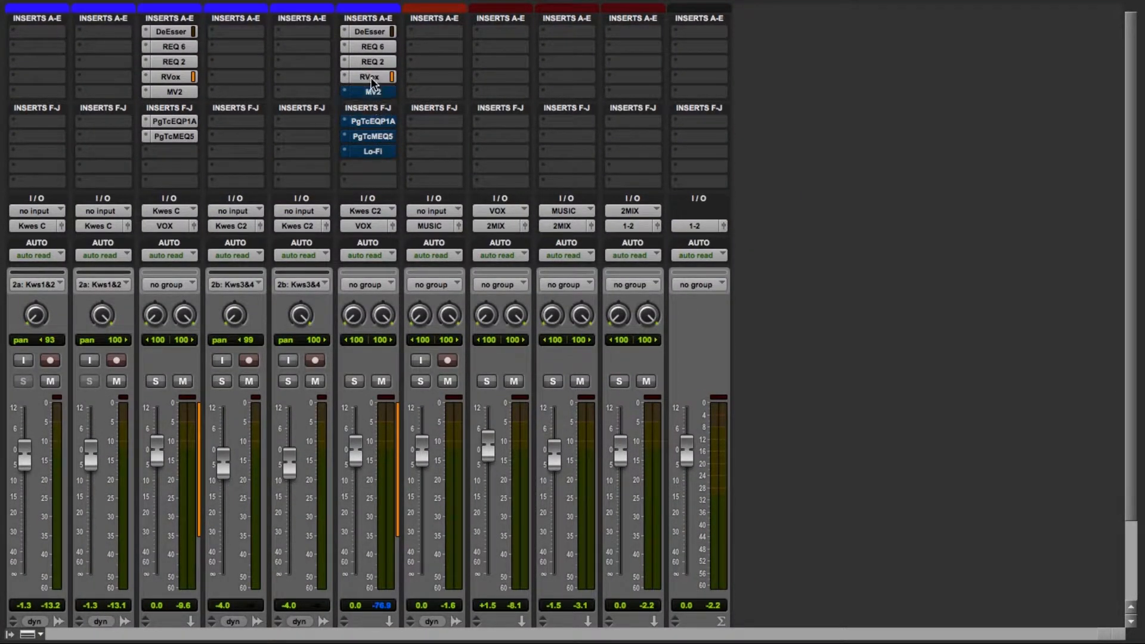
left_click_drag(371, 78, 371, 63)
key("space")
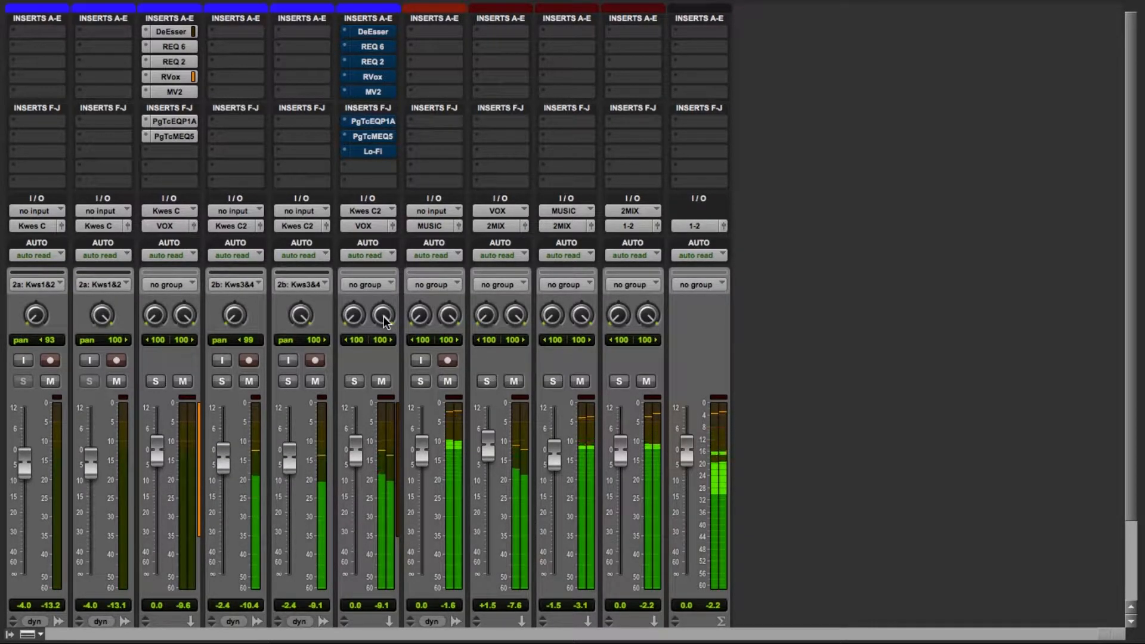
scroll(382, 299, "down", 3)
scroll(374, 268, "up", 3)
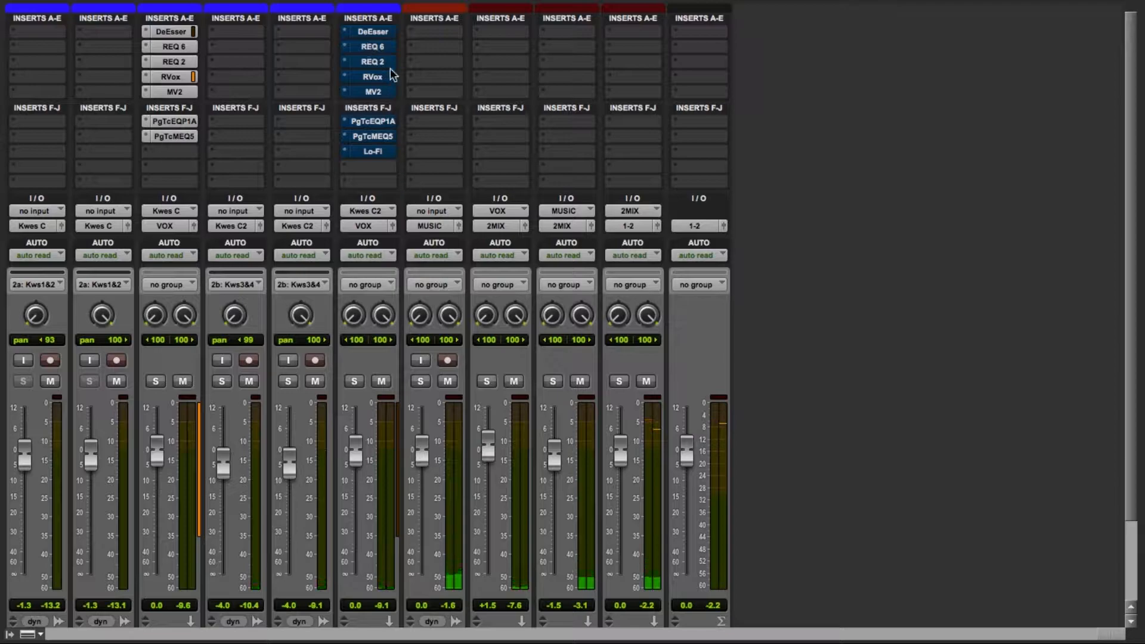
- Select the Kwes C 3&4 channel and its source channel kwsvclsp4L in the mixer to point out their relationship
scroll(379, 46, "down", 3)
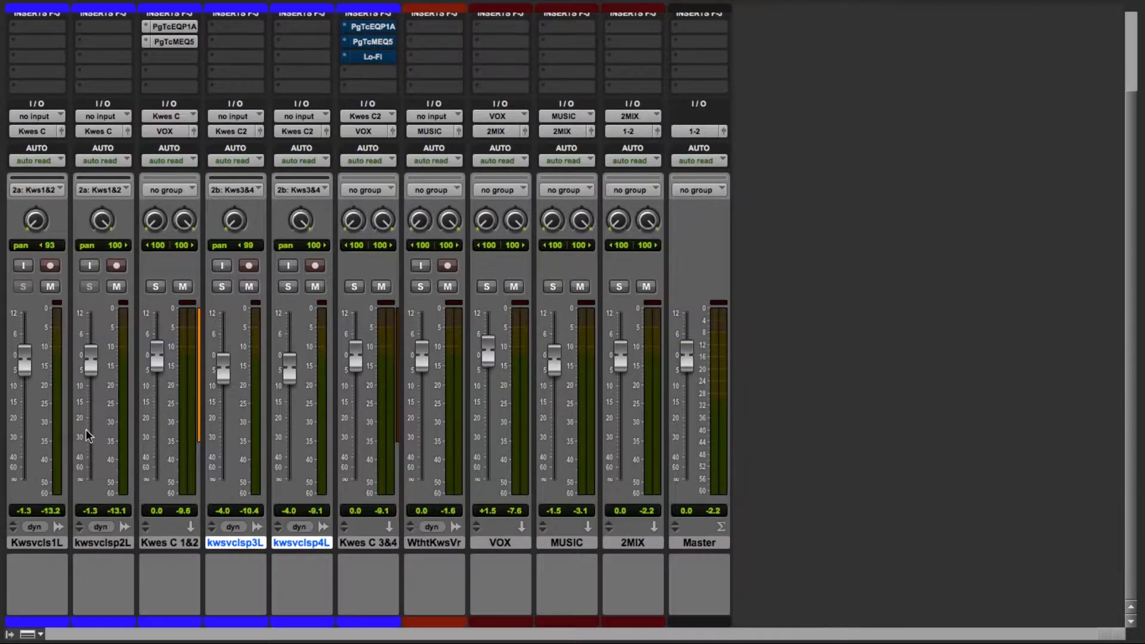
left_click(363, 547)
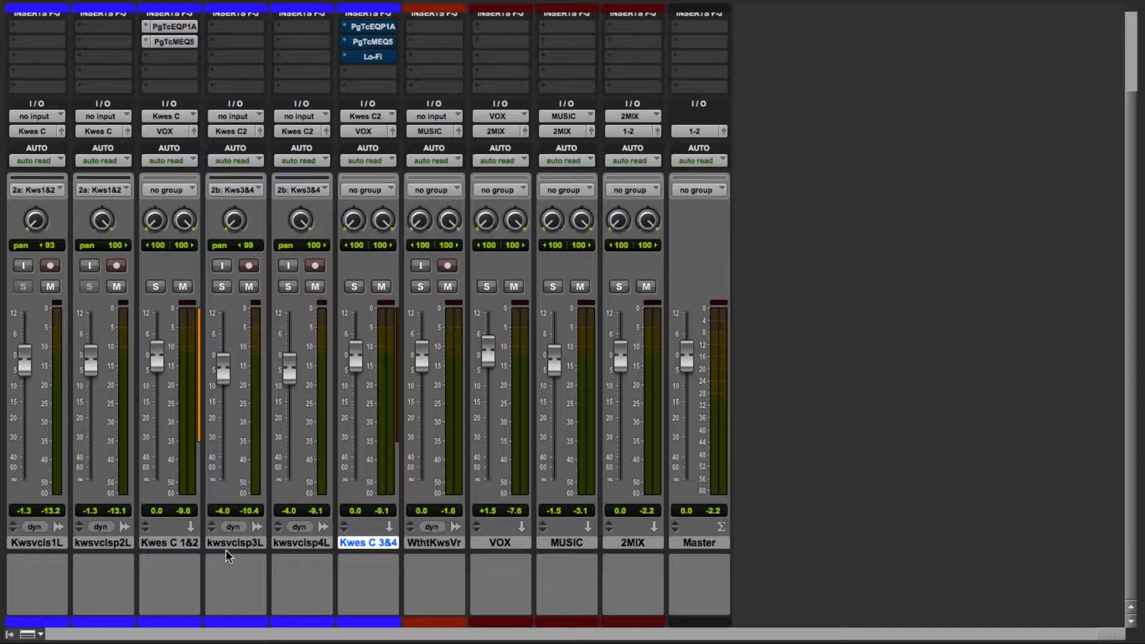
left_click(294, 546)
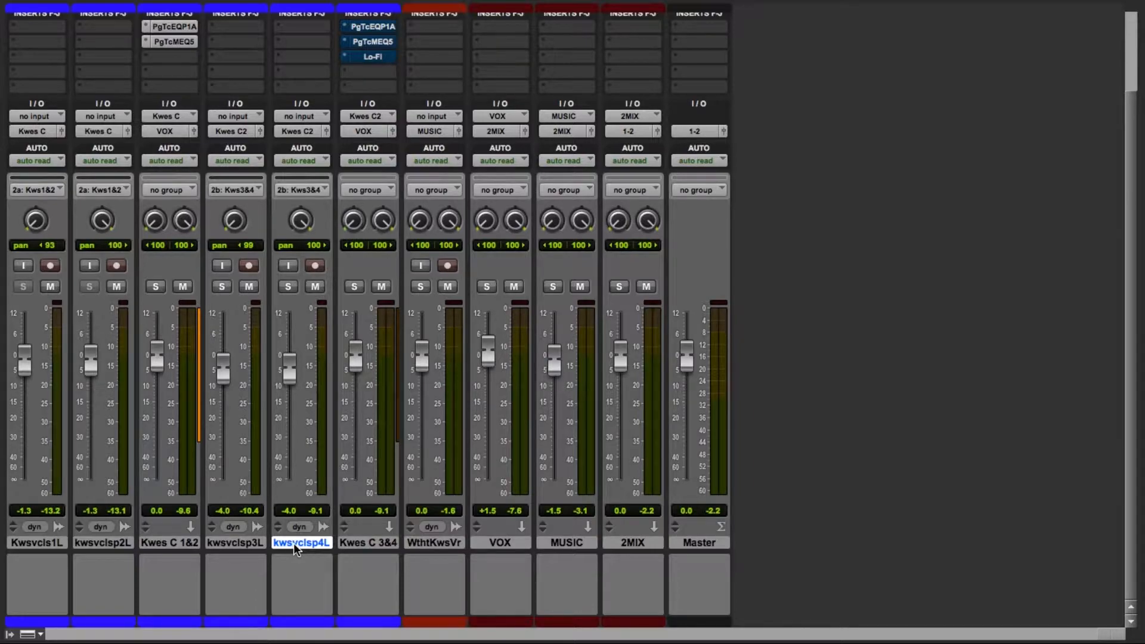
scroll(347, 191, "up", 3)
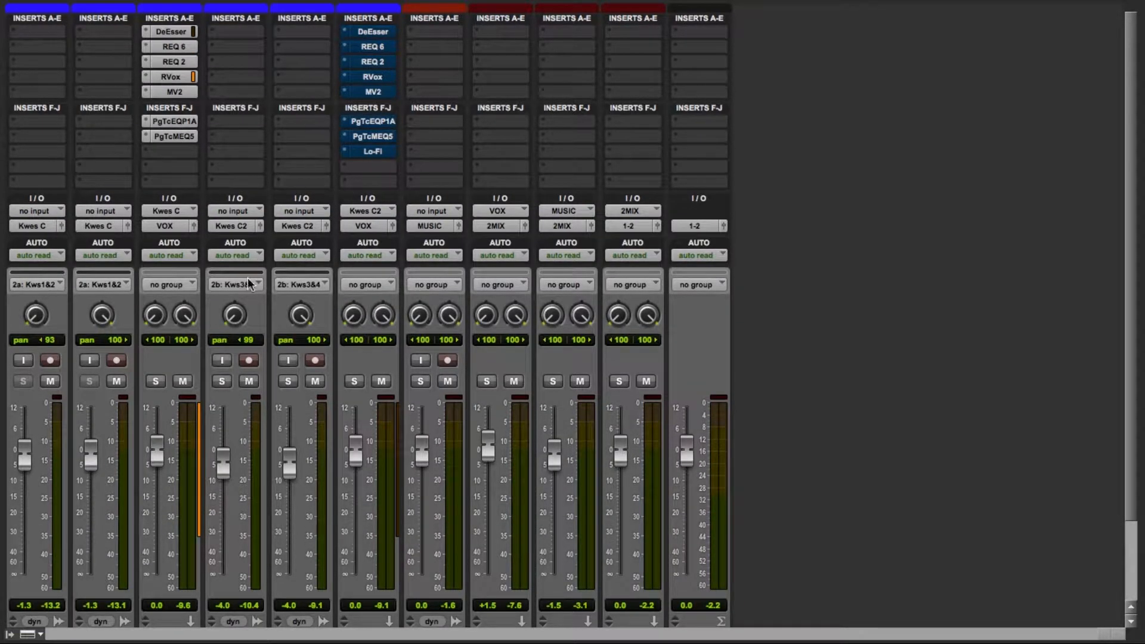
- Solo the kwsvclsp3L channel and route its output directly to 1-2 (Stereo)
left_click(222, 382)
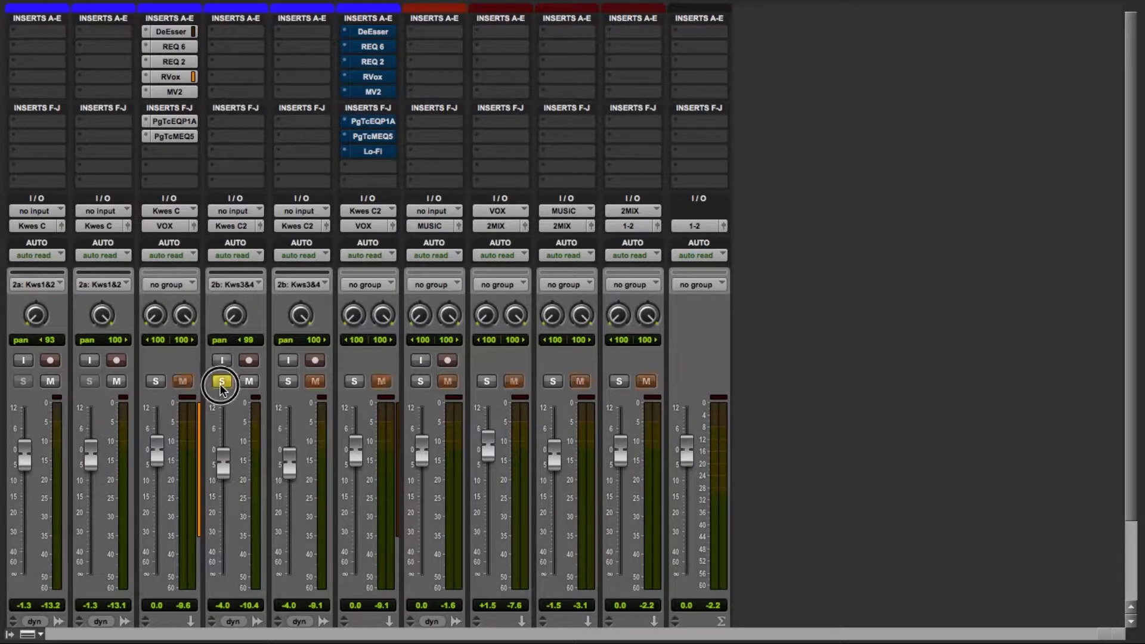
left_click(231, 228)
mouse_move(256, 227)
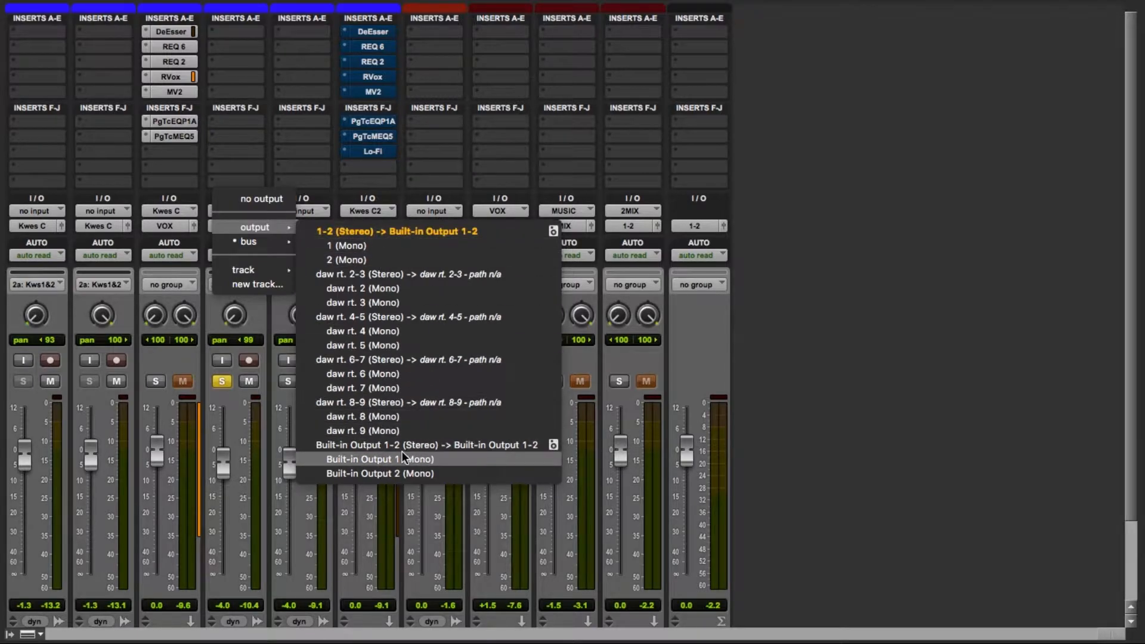
left_click(782, 370)
left_click(239, 225)
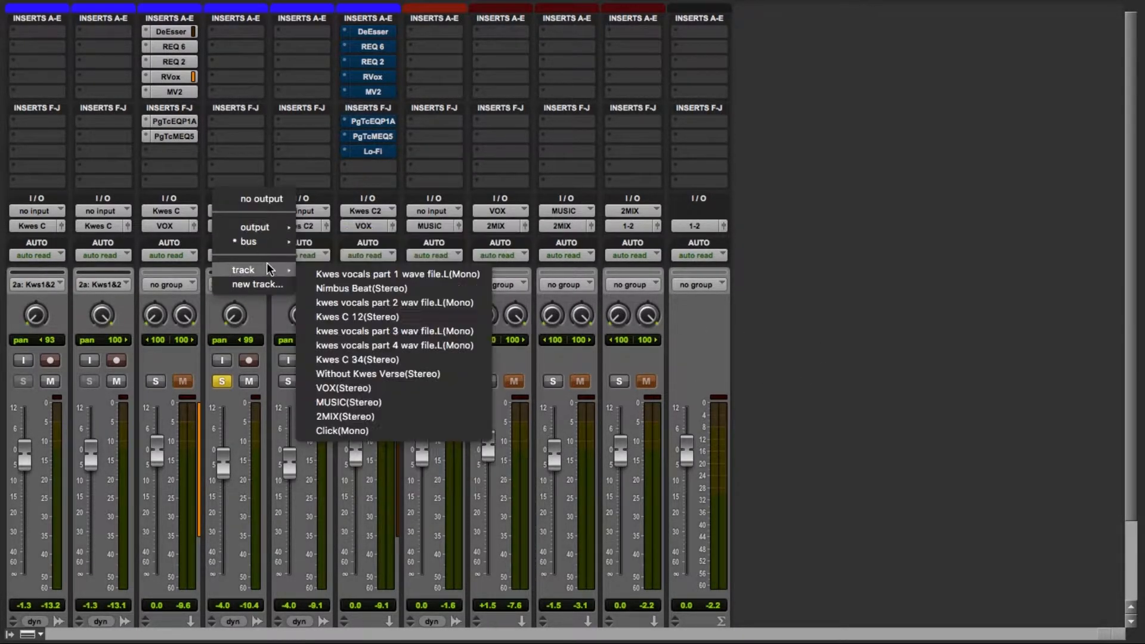
left_click(338, 231)
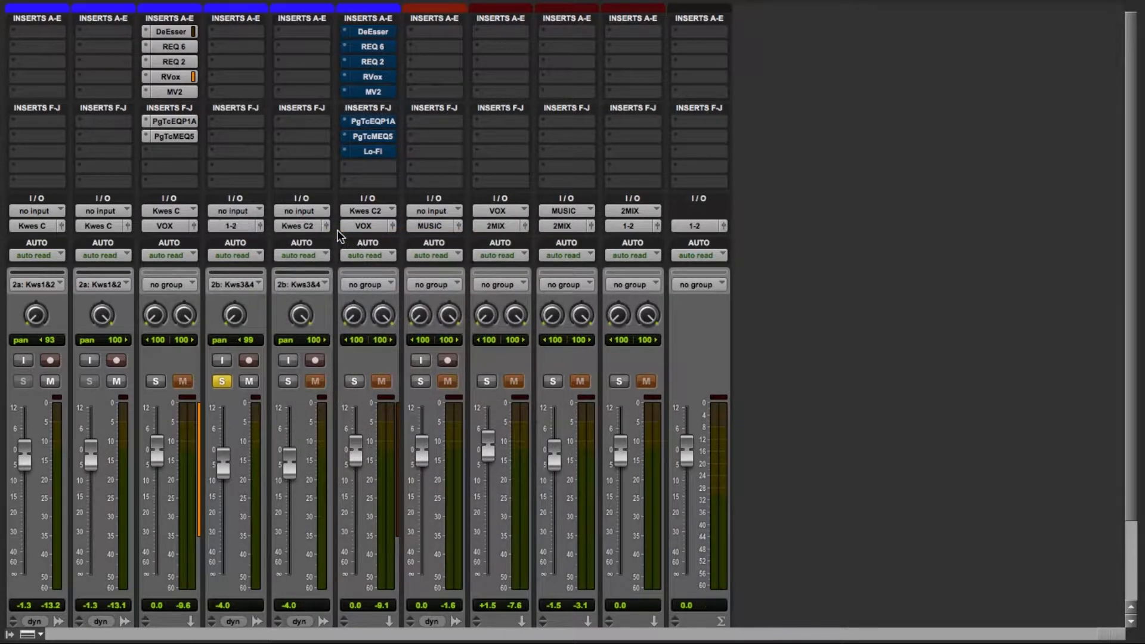
- Center the pan of the kwsvclsp3L channel and try to raise its fader during playback
left_click(236, 313, "alt")
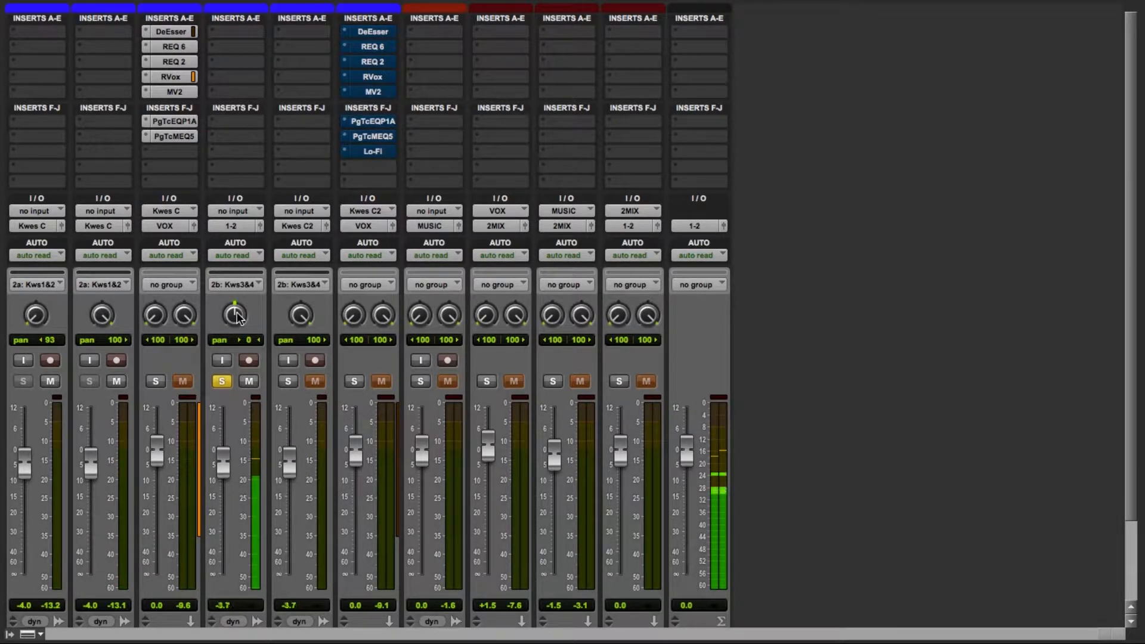
left_click_drag(230, 466, 239, 445)
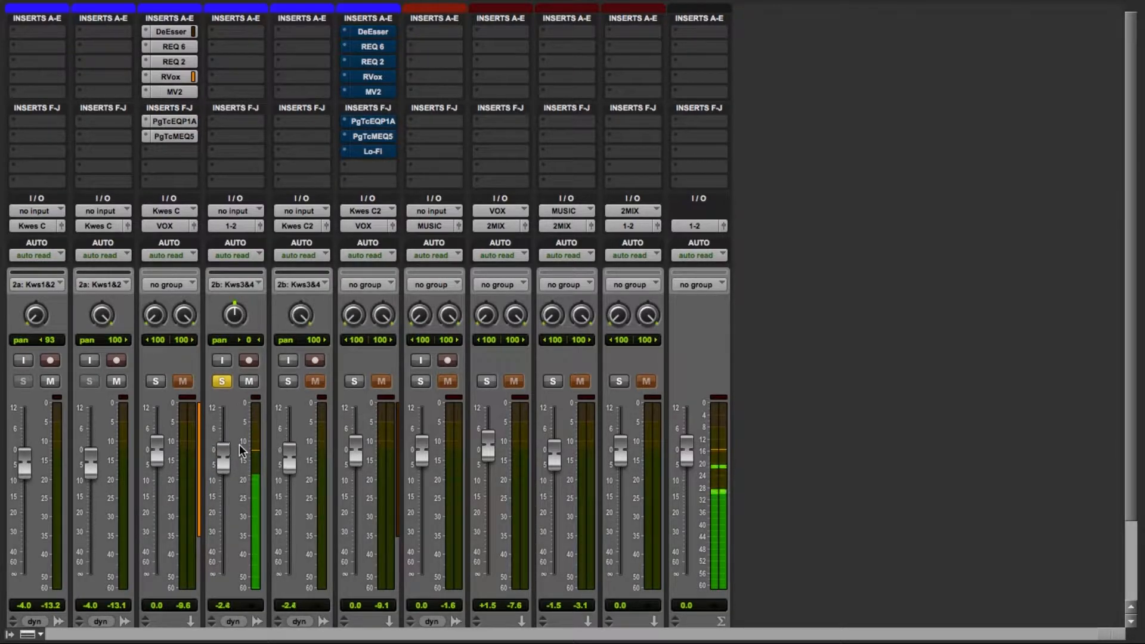
- Turn automation off for the kwsvclsp3L group, raise the channel's volume to +6.0 dB, and restore automation to read
left_click(252, 255)
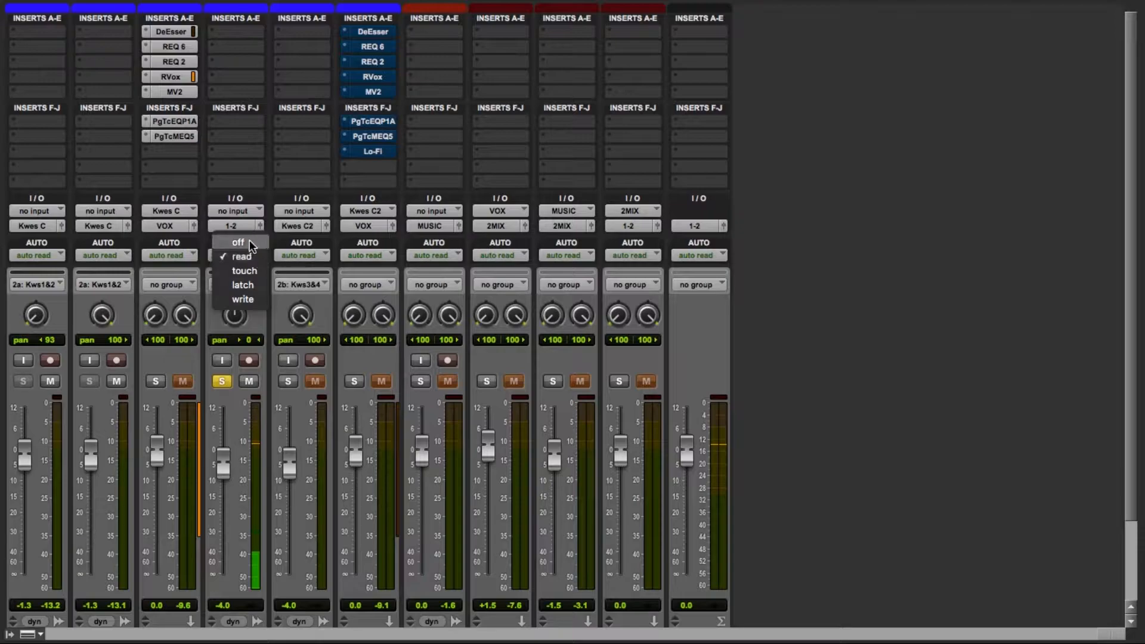
left_click(249, 242)
left_click_drag(218, 467, 225, 433)
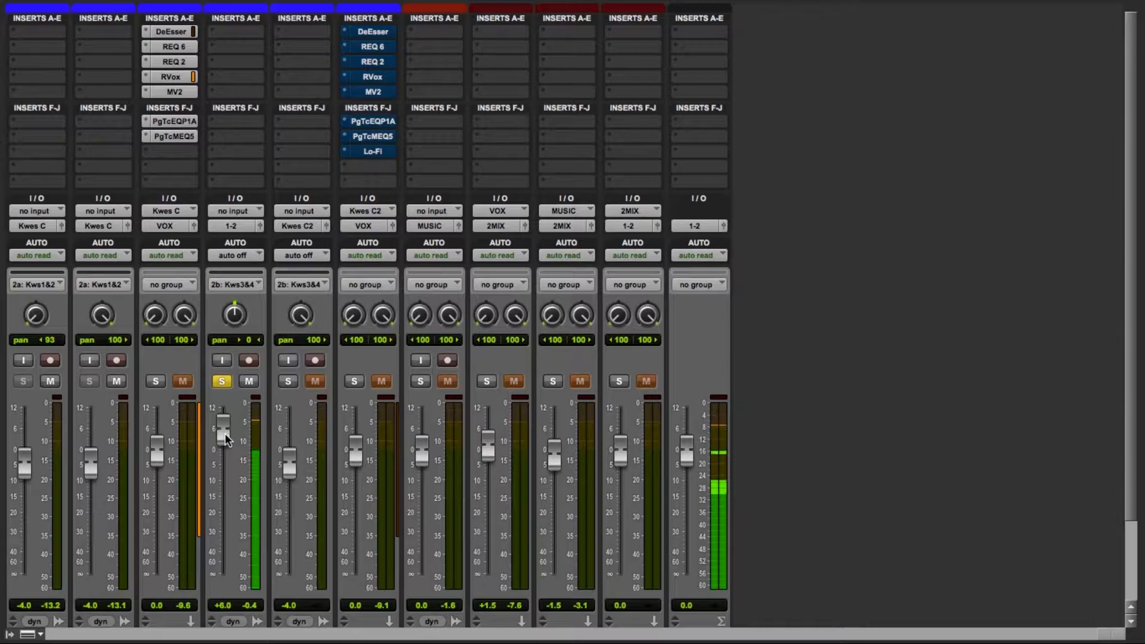
left_click(251, 255)
left_click(249, 275)
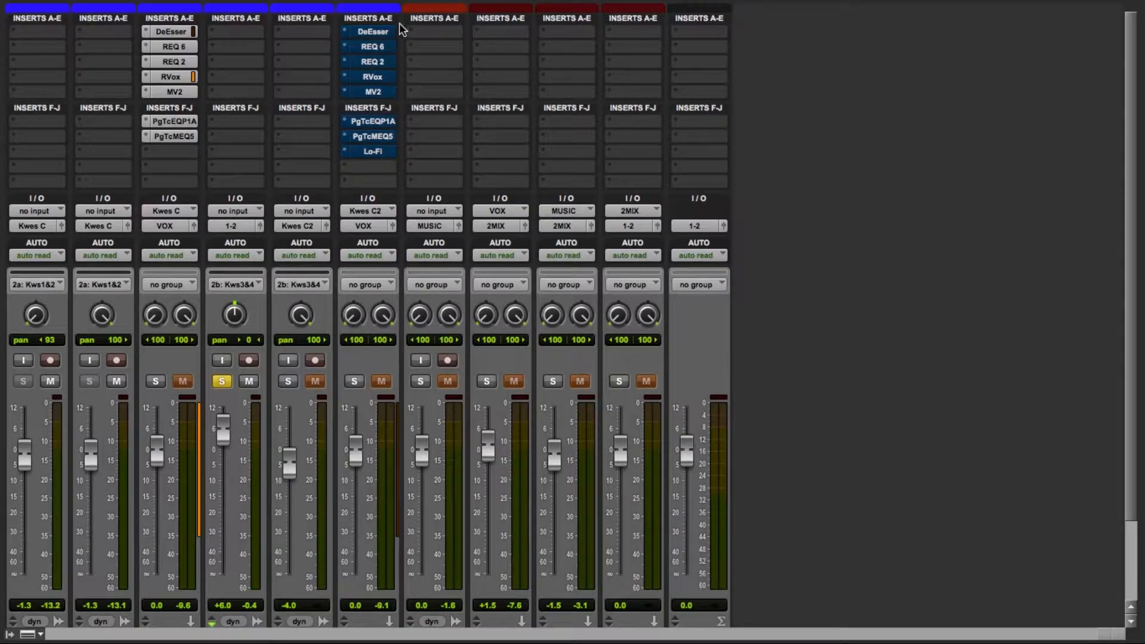
- Try to move the DeEsser insert from the Kwes C 3&4 channel to the kwsvclsp4L channel
left_click_drag(374, 31, 280, 32)
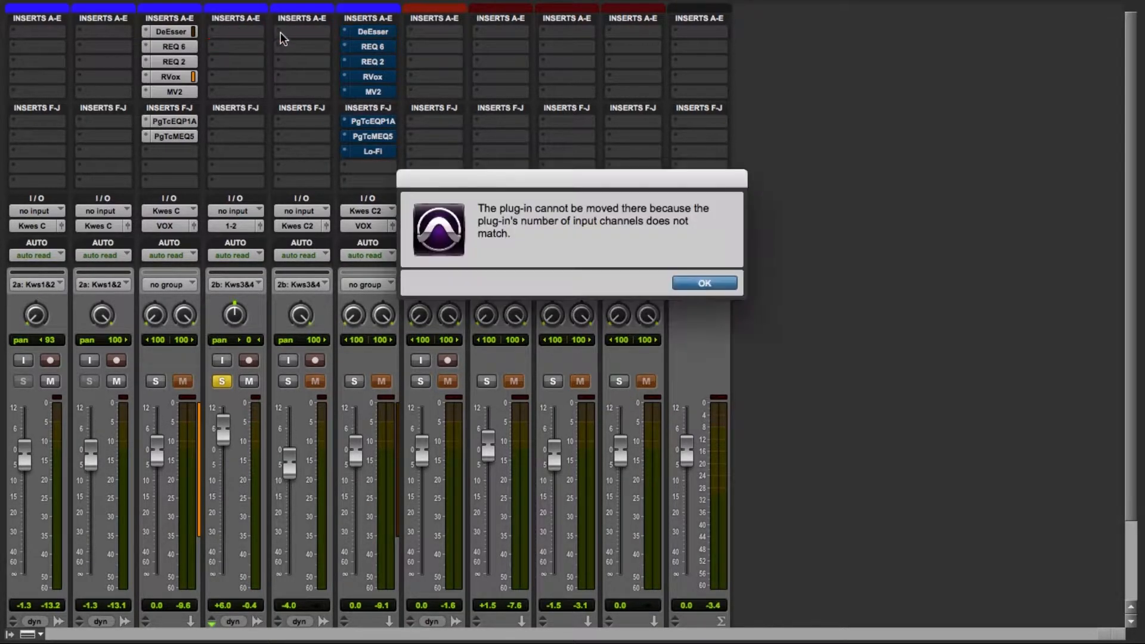
left_click(702, 284)
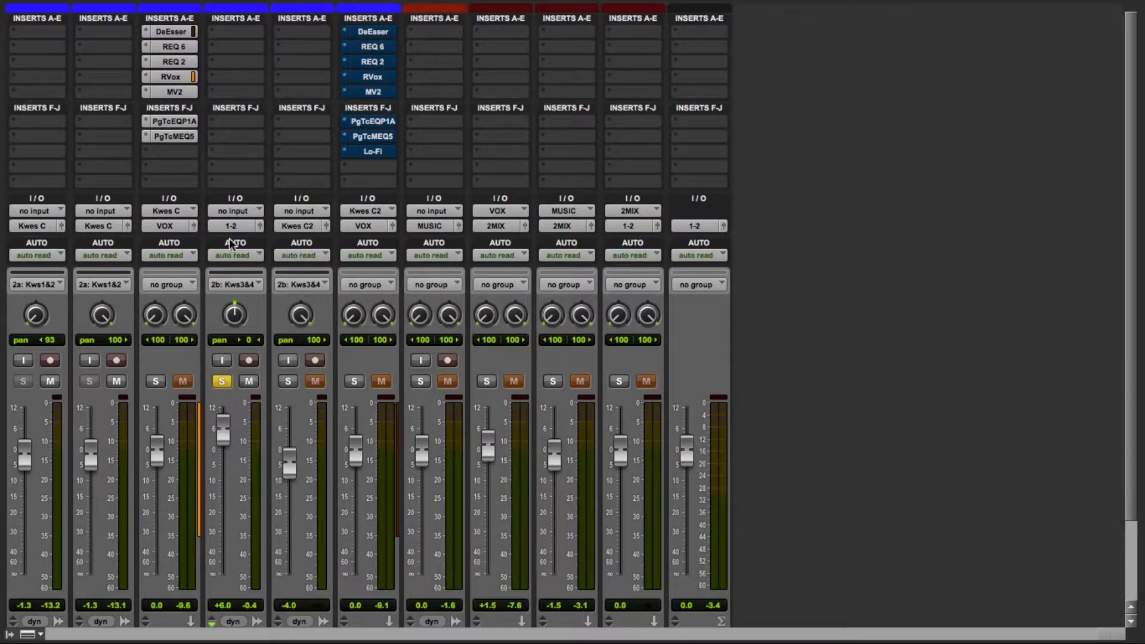
- Route the kwsvclsp3L channel's output to the Kwes C 34 (Stereo) track
left_click(244, 226)
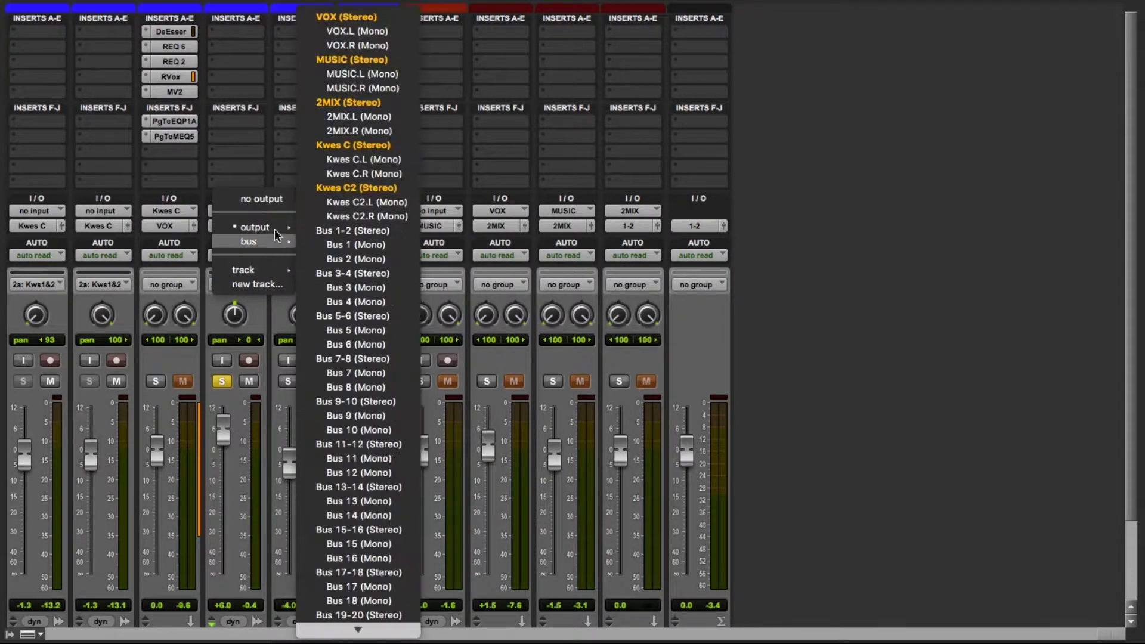
mouse_move(276, 227)
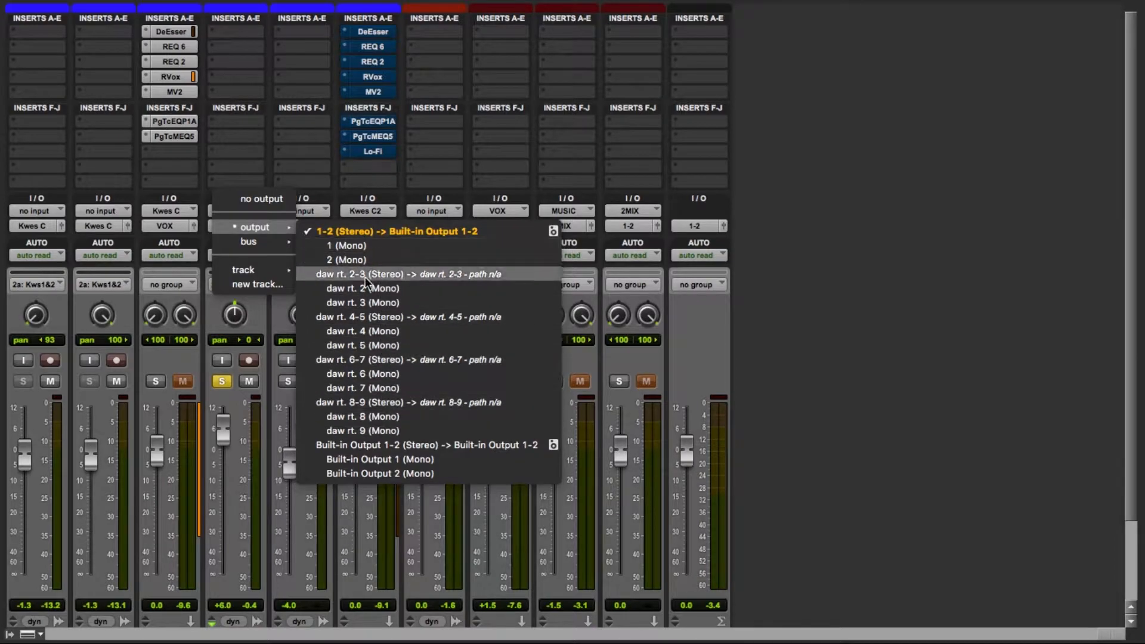
mouse_move(266, 272)
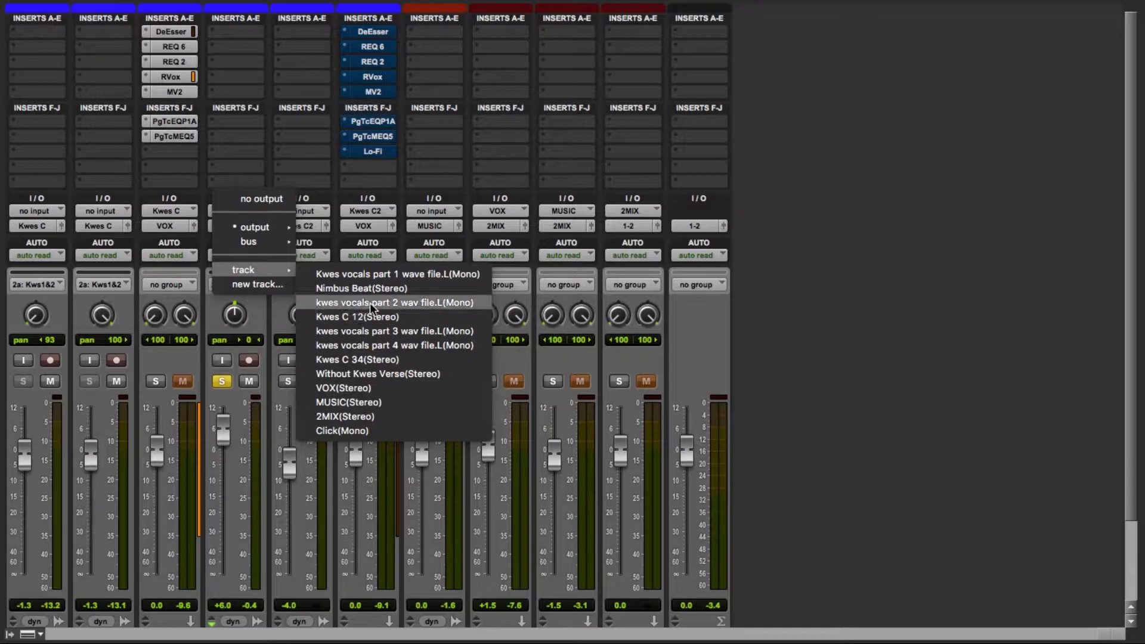
left_click(363, 353)
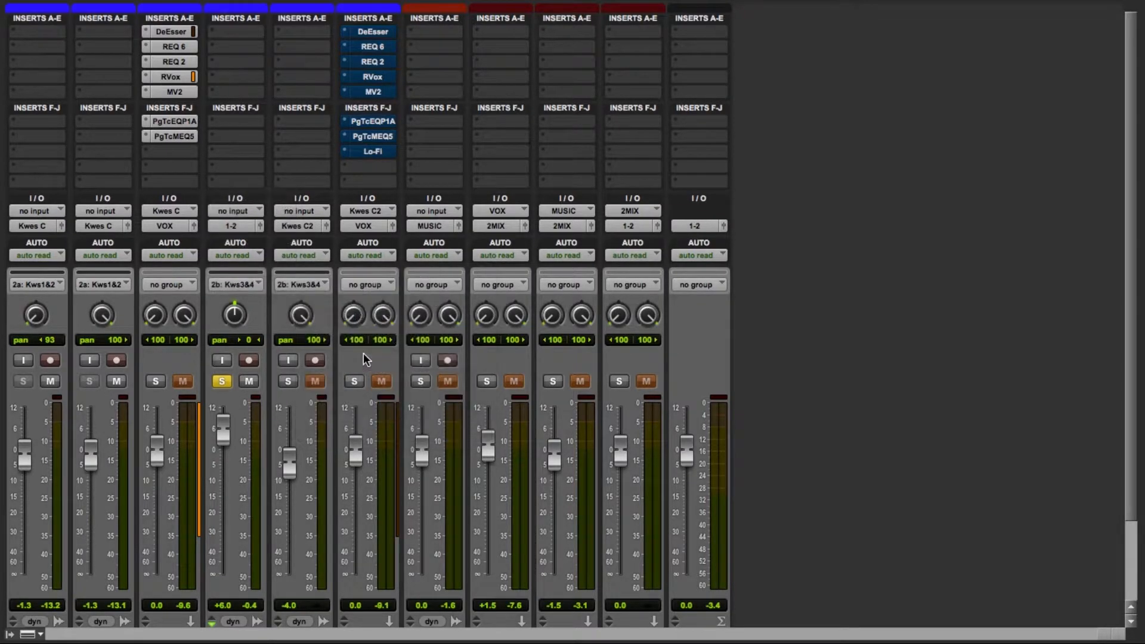
- Solo-safe the Kwes C 3&4, VOX and 2MIX channels and play the soloed vocal with its inserts still bypassed
scroll(363, 354, "down", 3)
scroll(364, 353, "up", 3)
key("space")
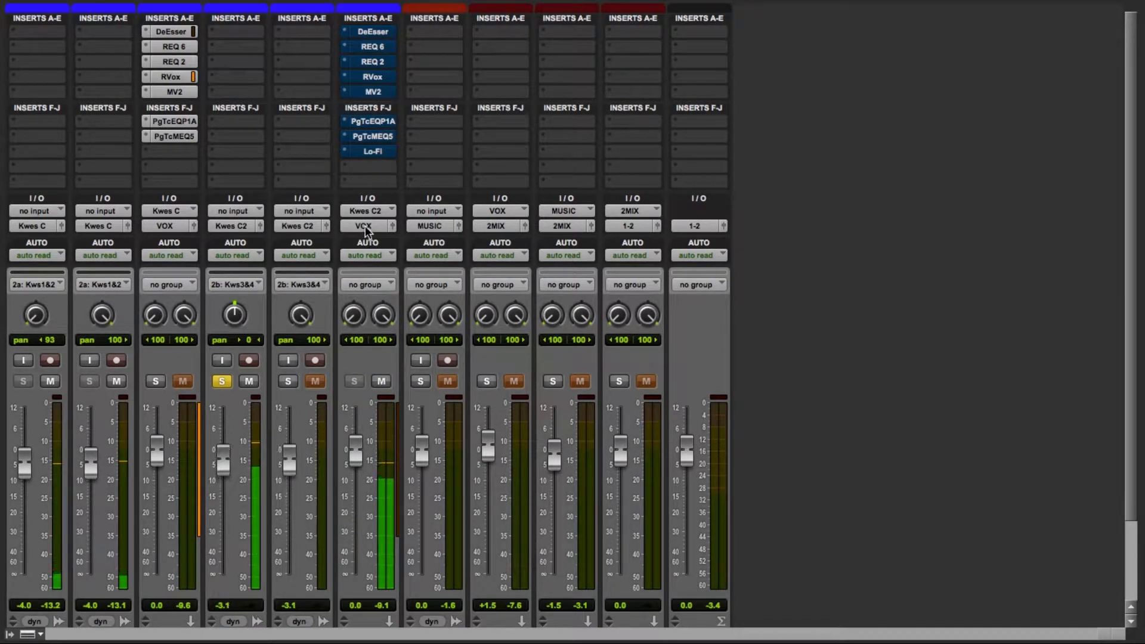
scroll(529, 434, "down", 3)
left_click(489, 287)
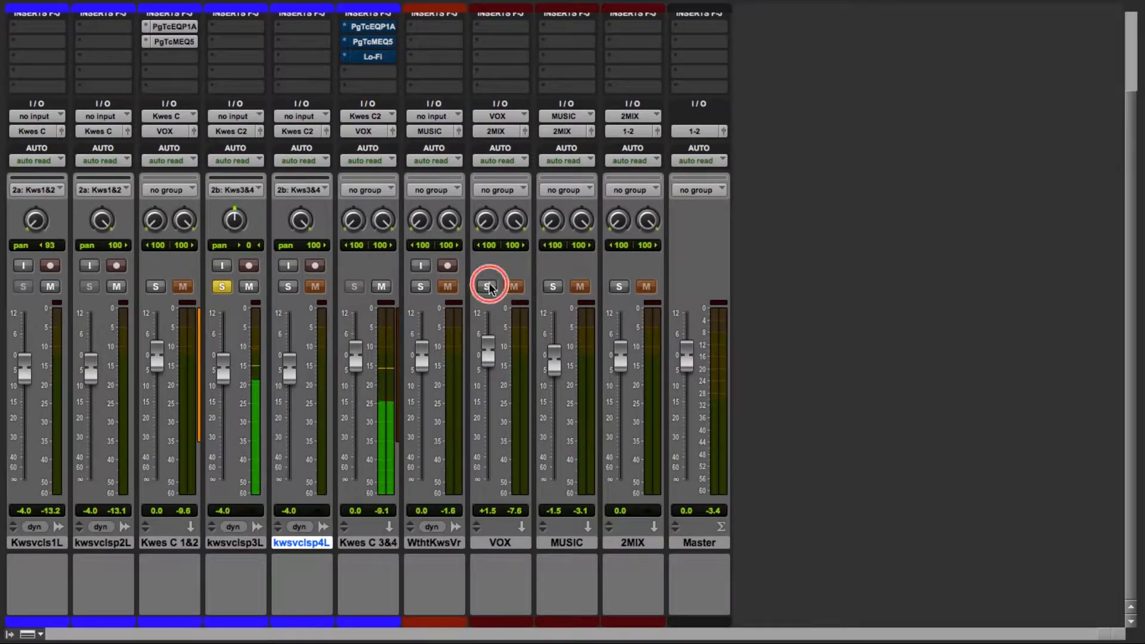
left_click(646, 287)
scroll(349, 323, "up", 3)
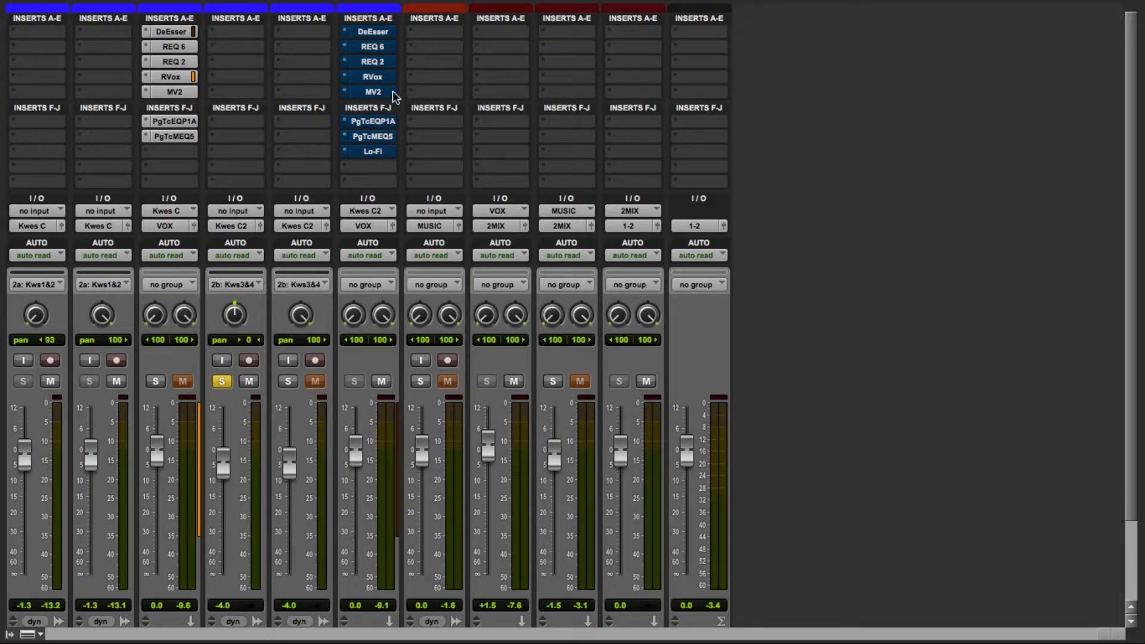
key("space")
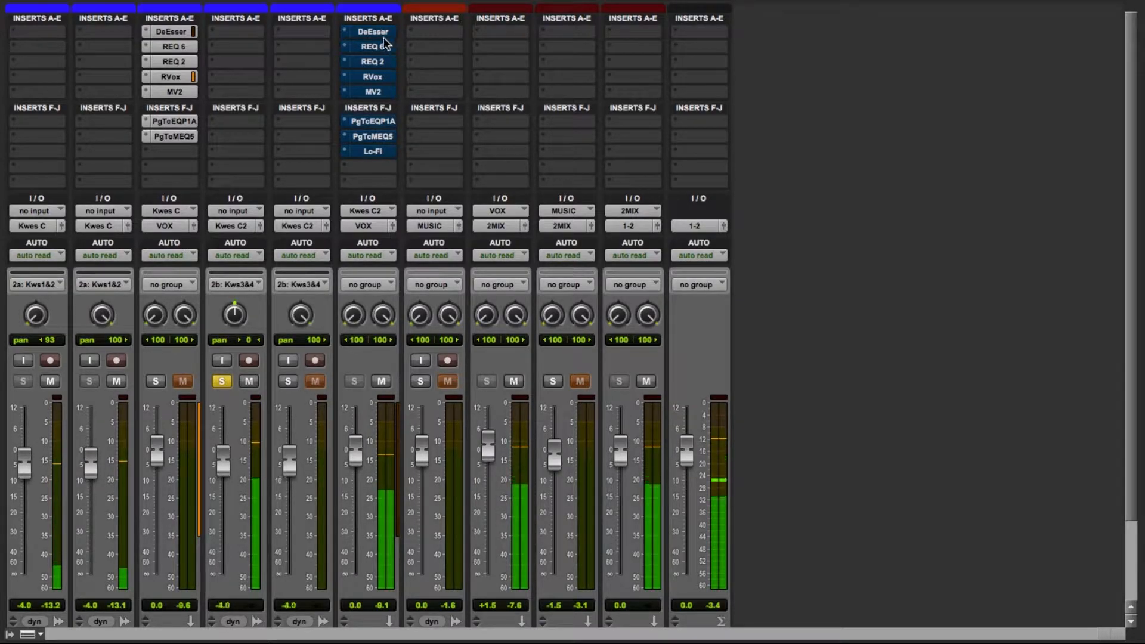
- Enable the DeEsser on Kwes C 3&4 and compare the vocal with it bypassed and active during playback
left_click(380, 32)
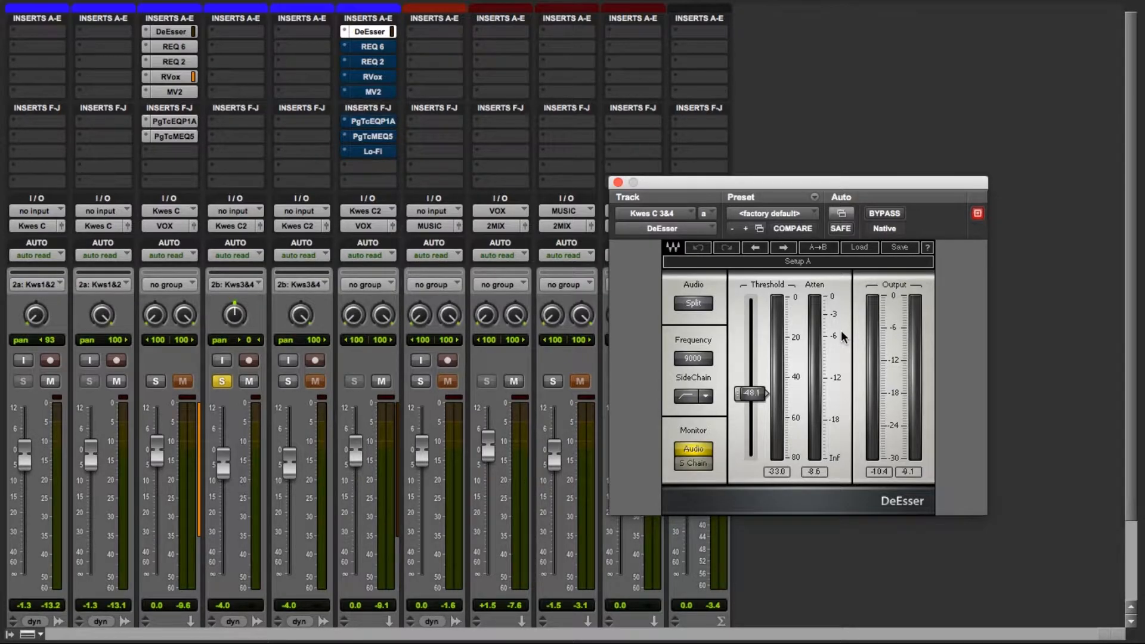
key("space")
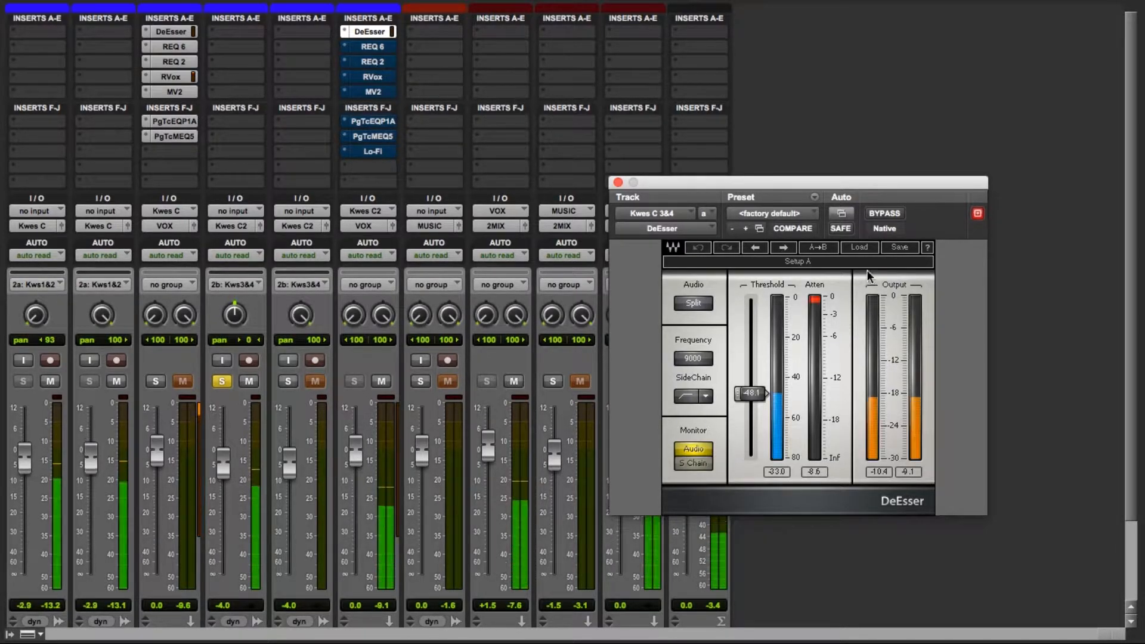
left_click(885, 214)
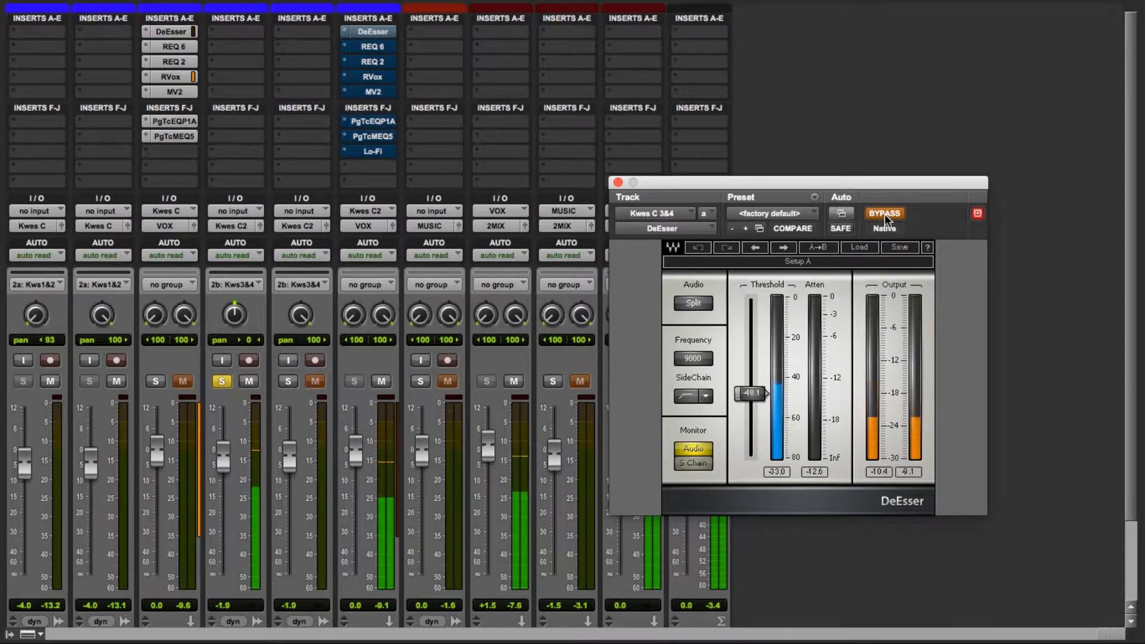
left_click(886, 213)
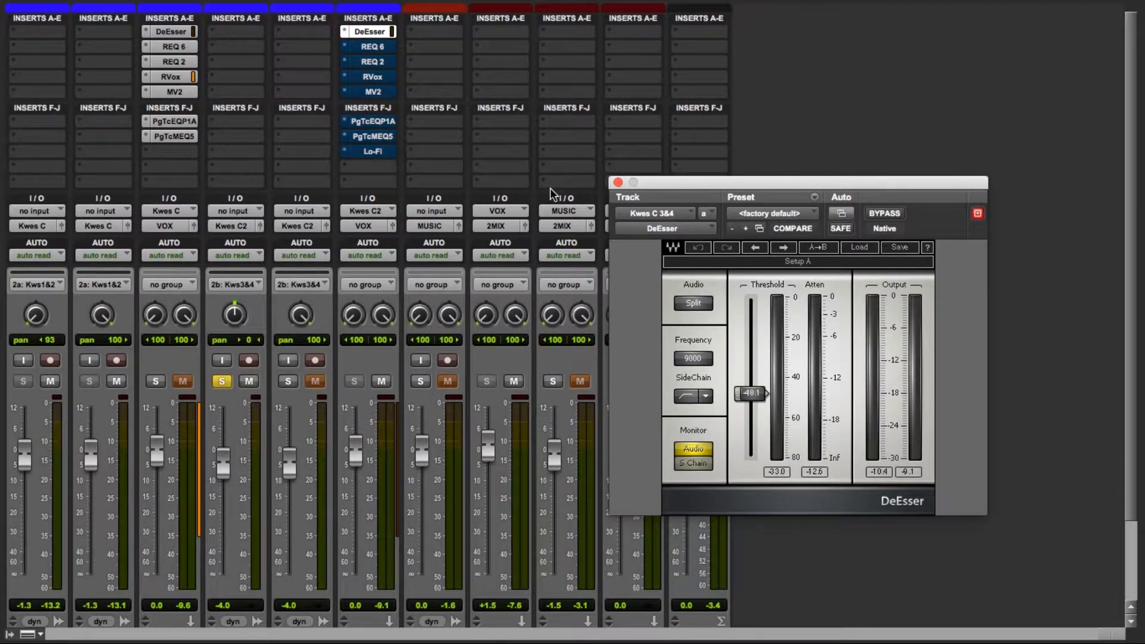
key("space")
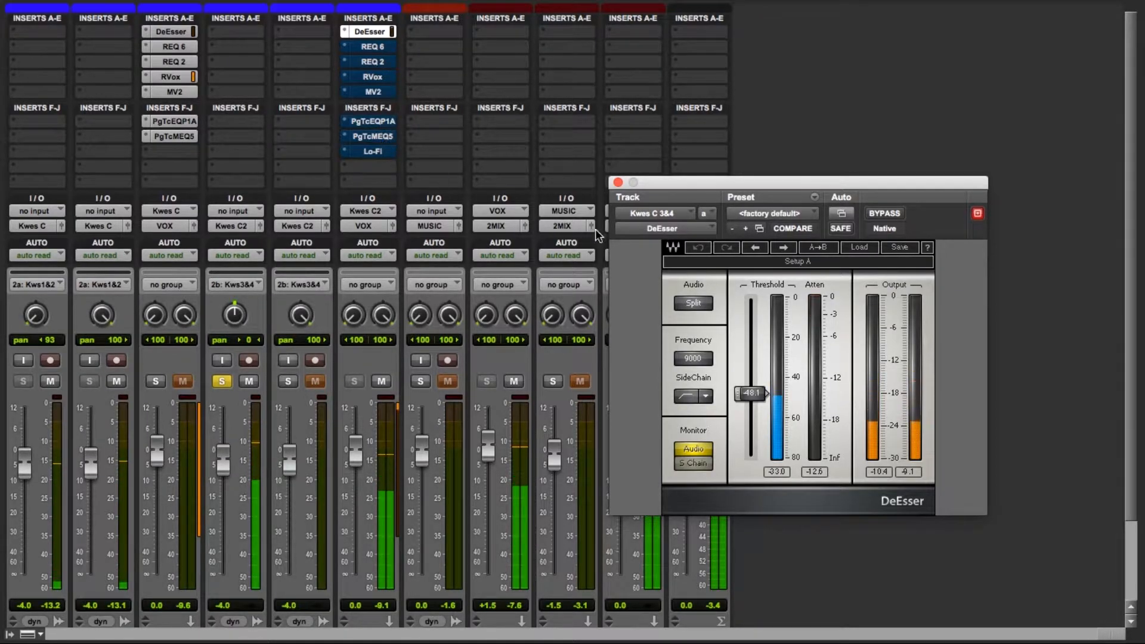
- Open the REQ 6 equalizer on Kwes C 3&4, compare it bypassed and active several times, and leave it active
left_click(388, 47)
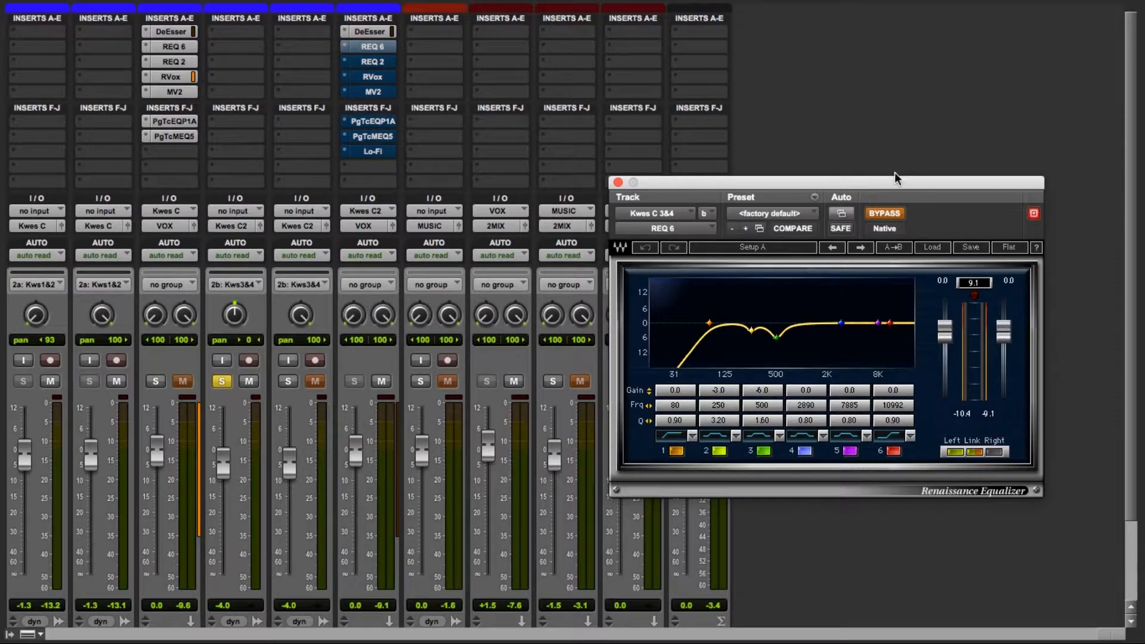
left_click(895, 215)
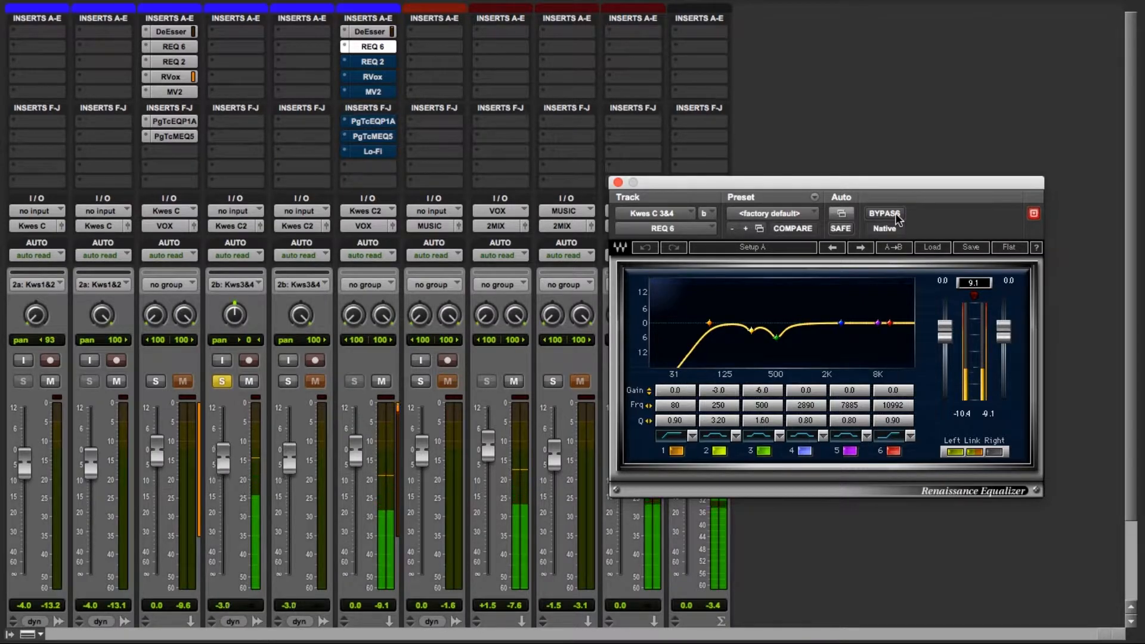
left_click(885, 213)
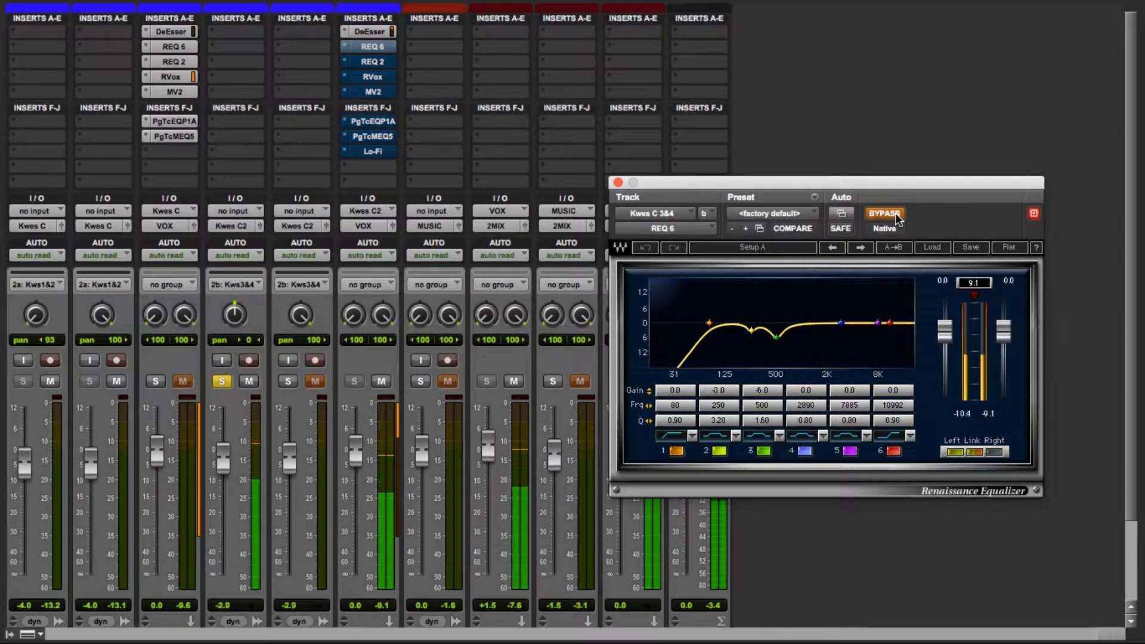
left_click(885, 213)
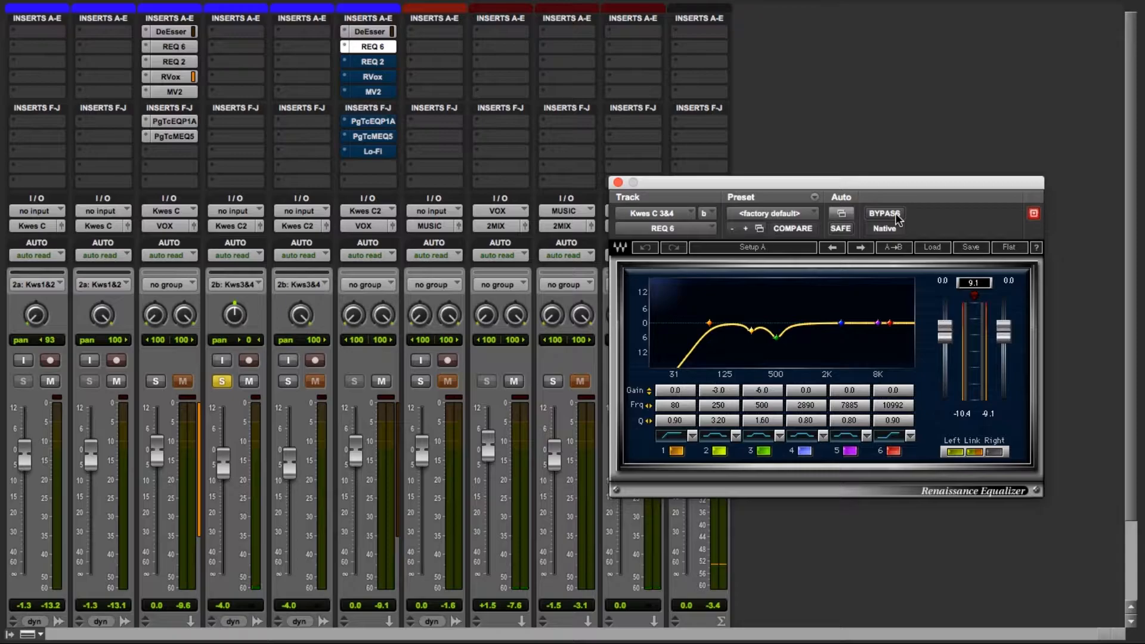
left_click(885, 214)
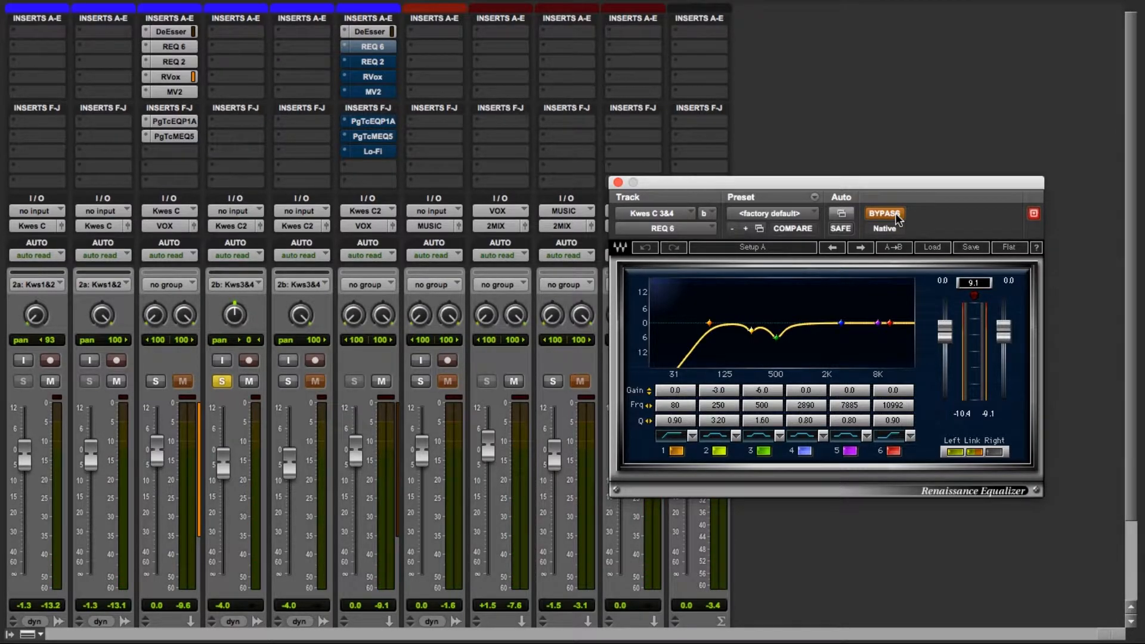
left_click(897, 215)
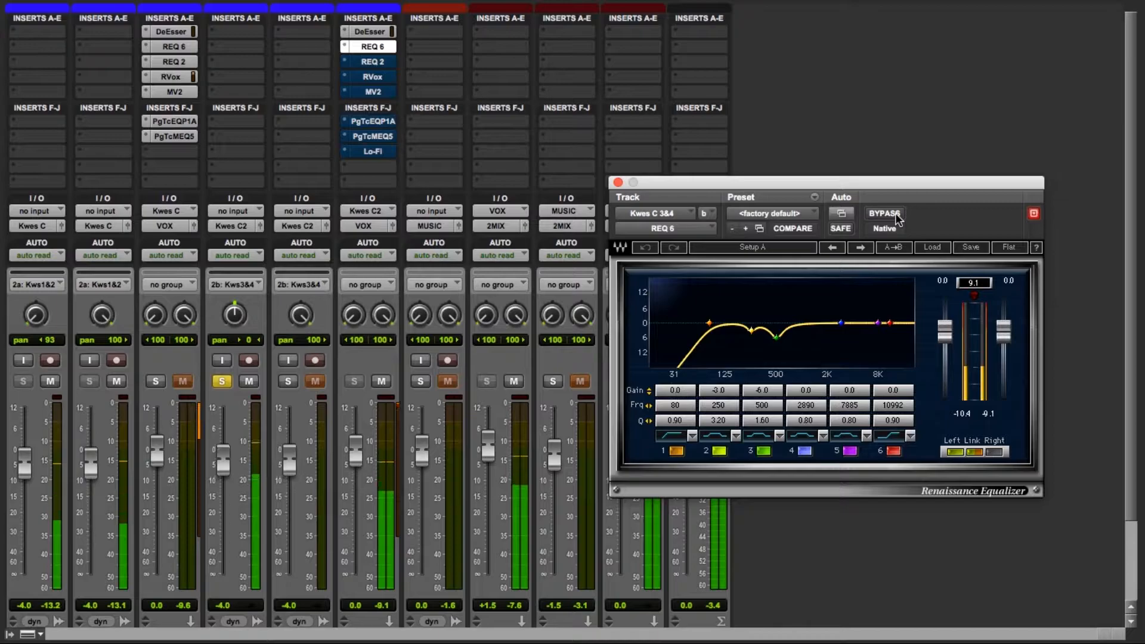
left_click(897, 215)
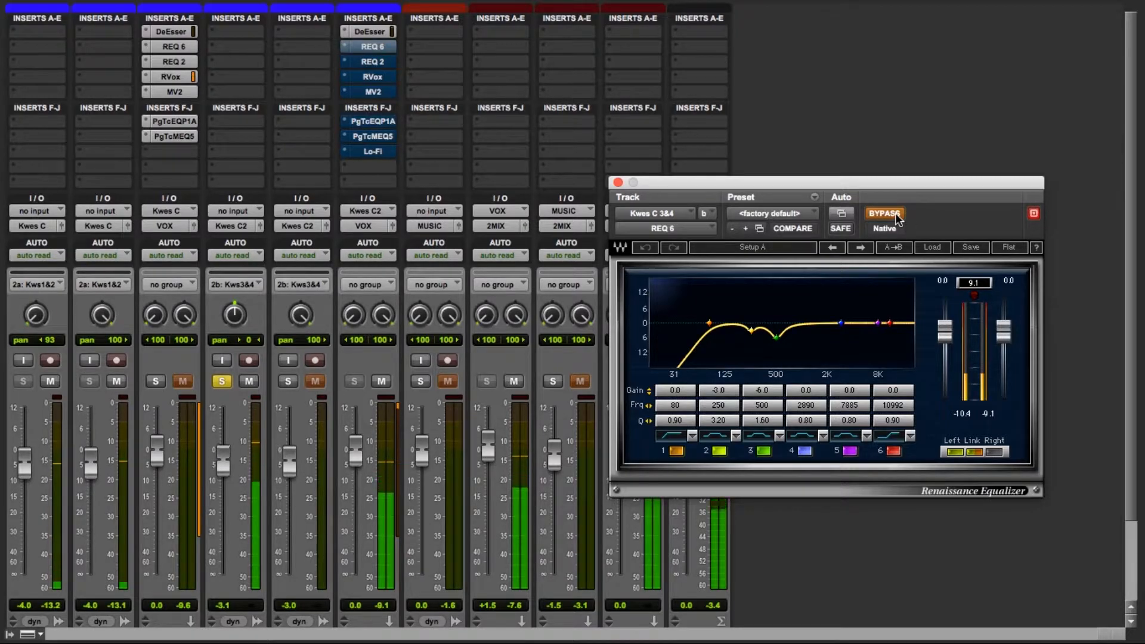
left_click(897, 215)
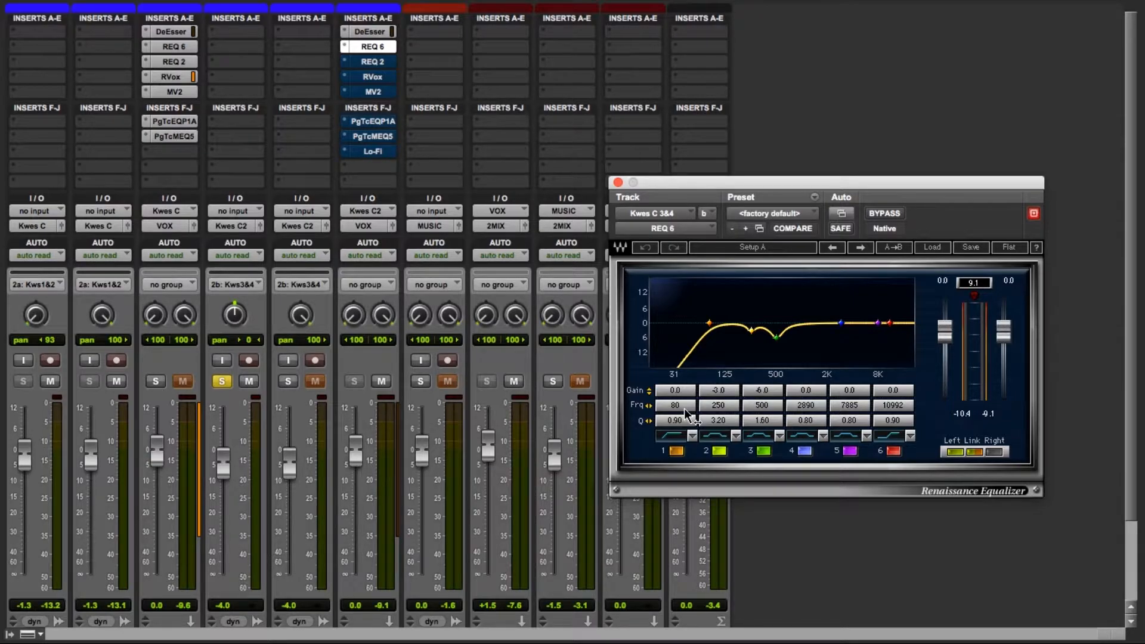
- Enable REQ 2 on Kwes C 3&4 with band 6 off and compare its 179 Hz cut bypassed and active
left_click(370, 62)
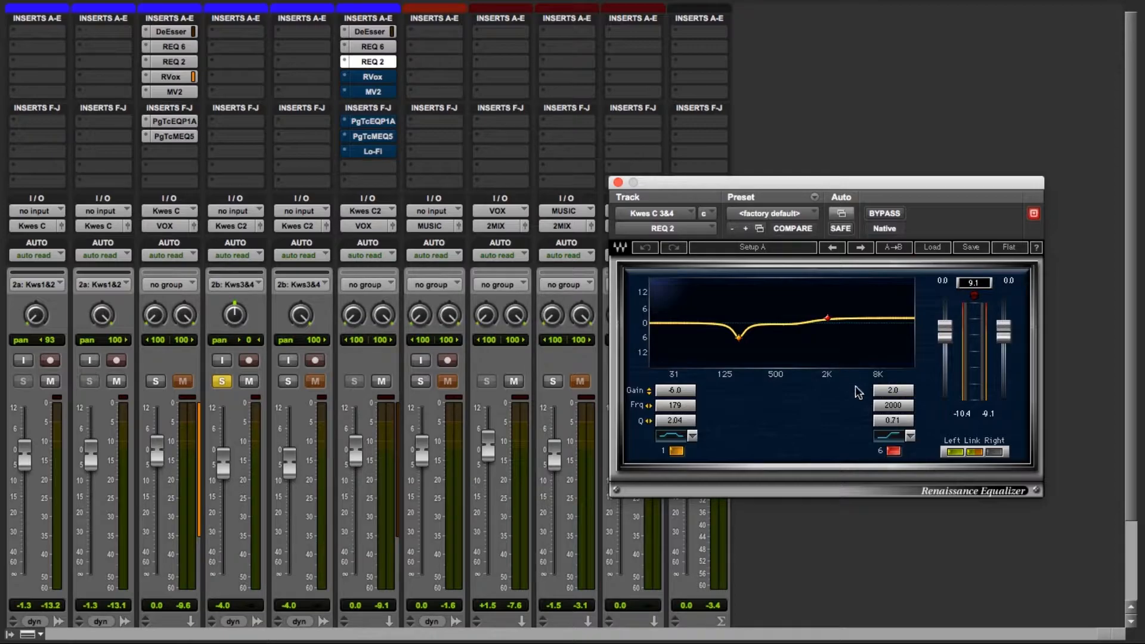
left_click(898, 452)
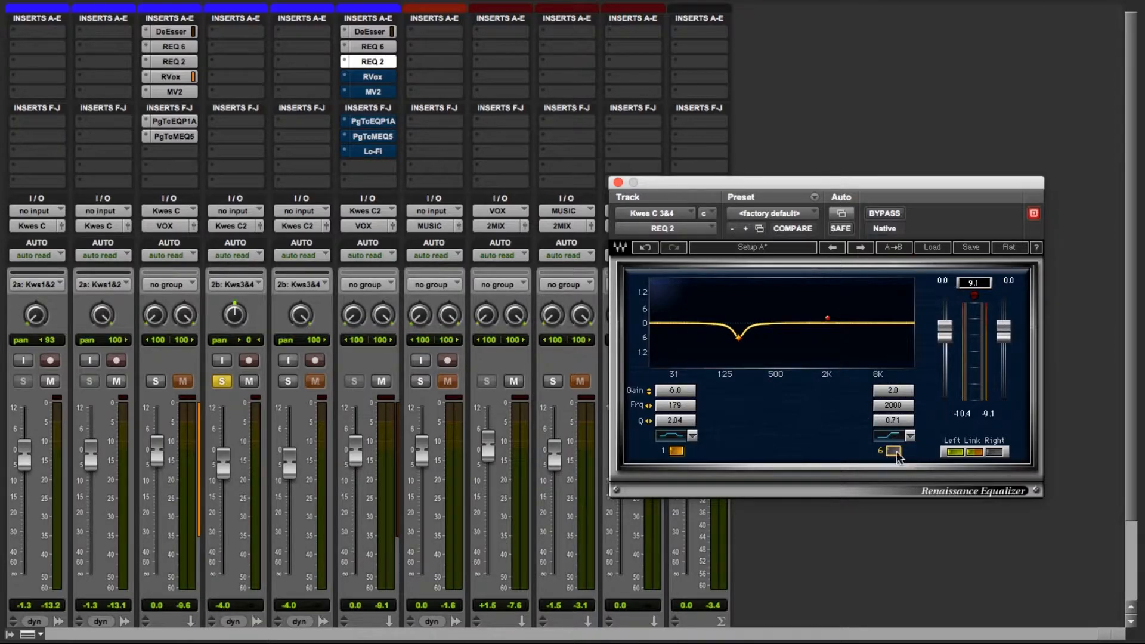
key("space")
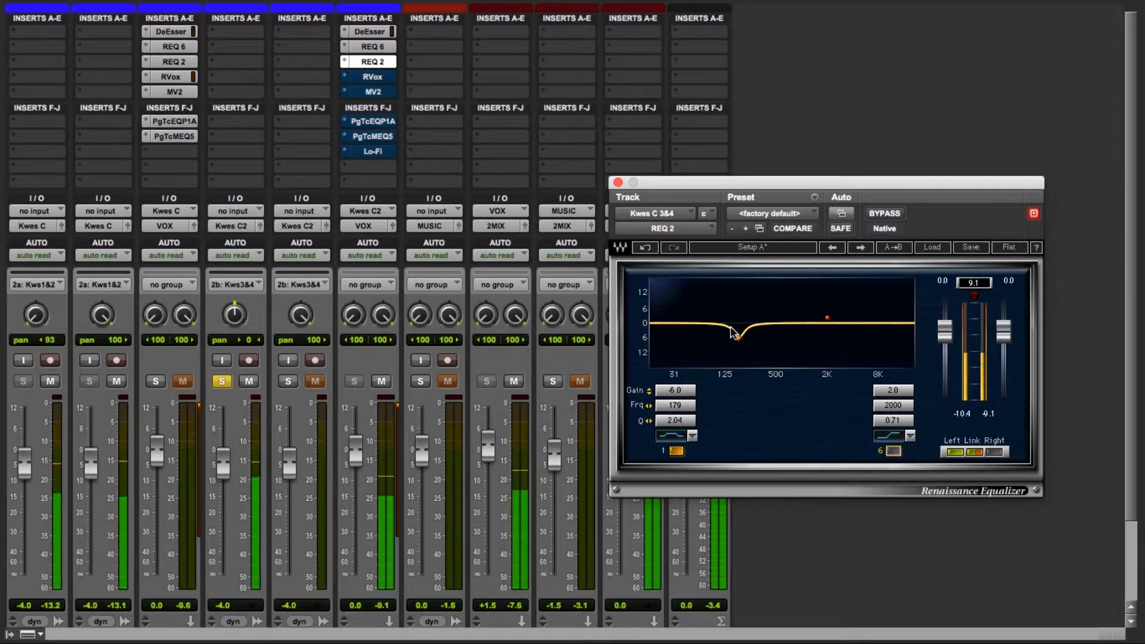
left_click(891, 215)
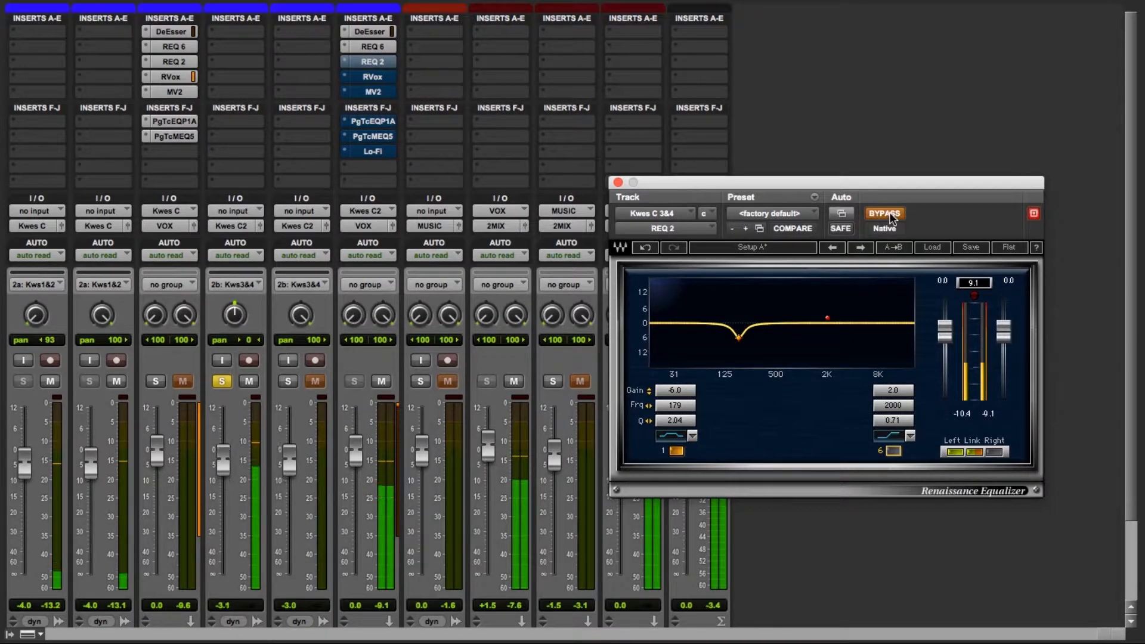
left_click(892, 216)
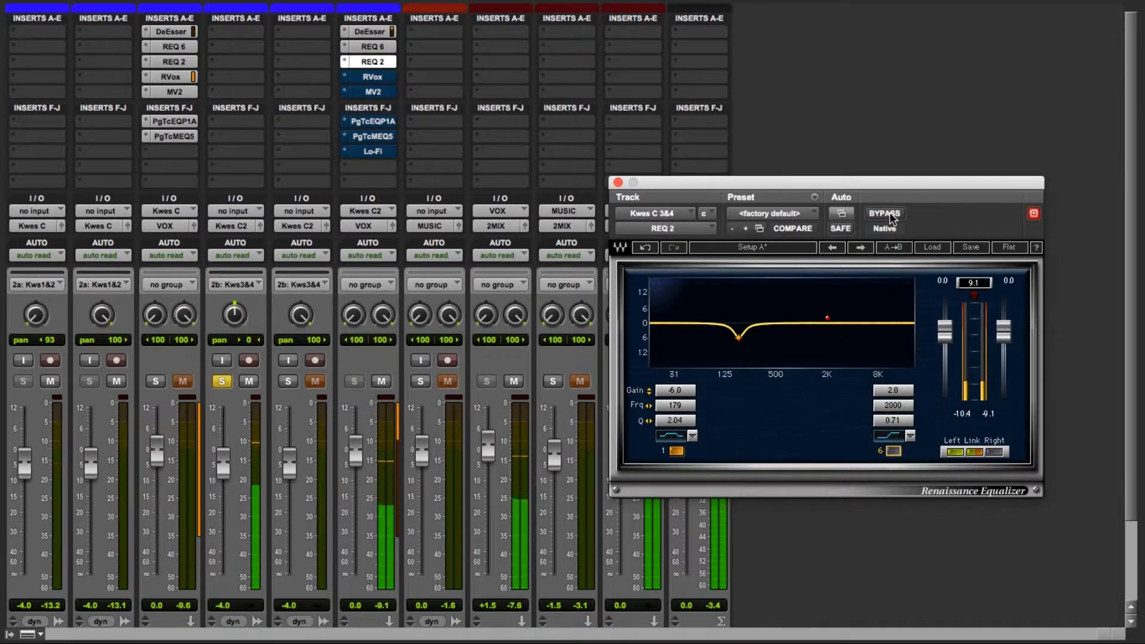
left_click(890, 214)
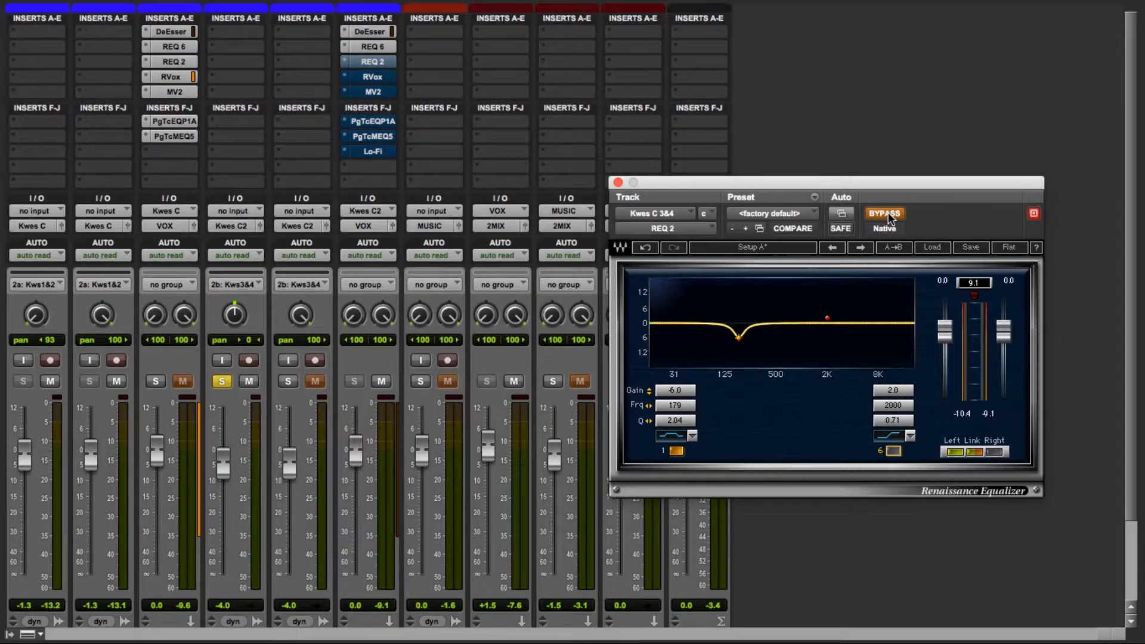
left_click(885, 214)
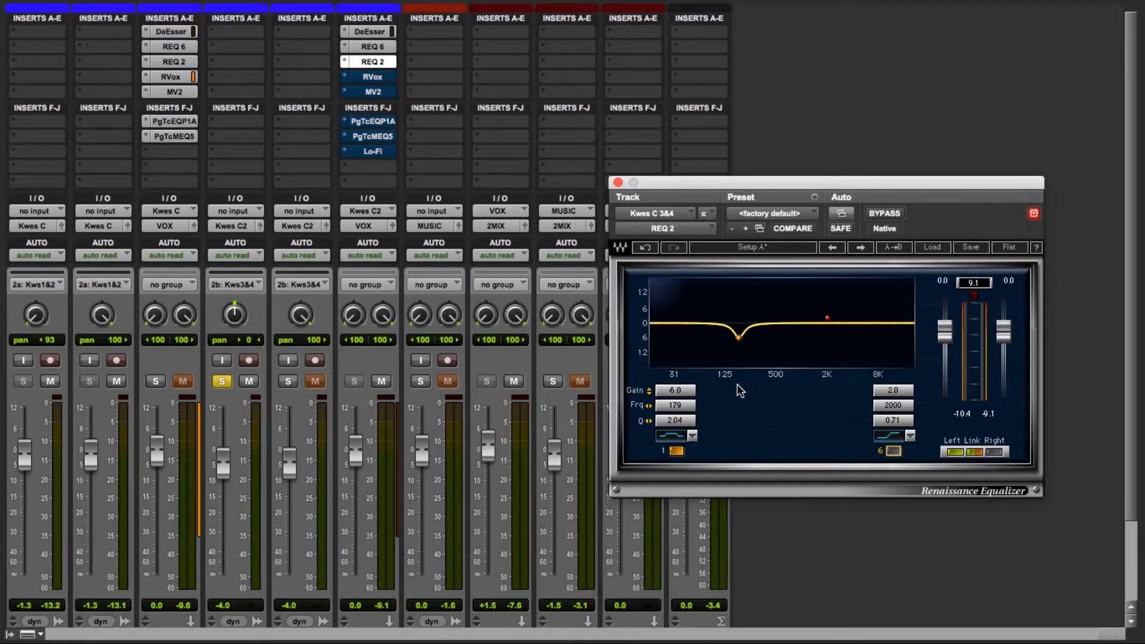
key("space")
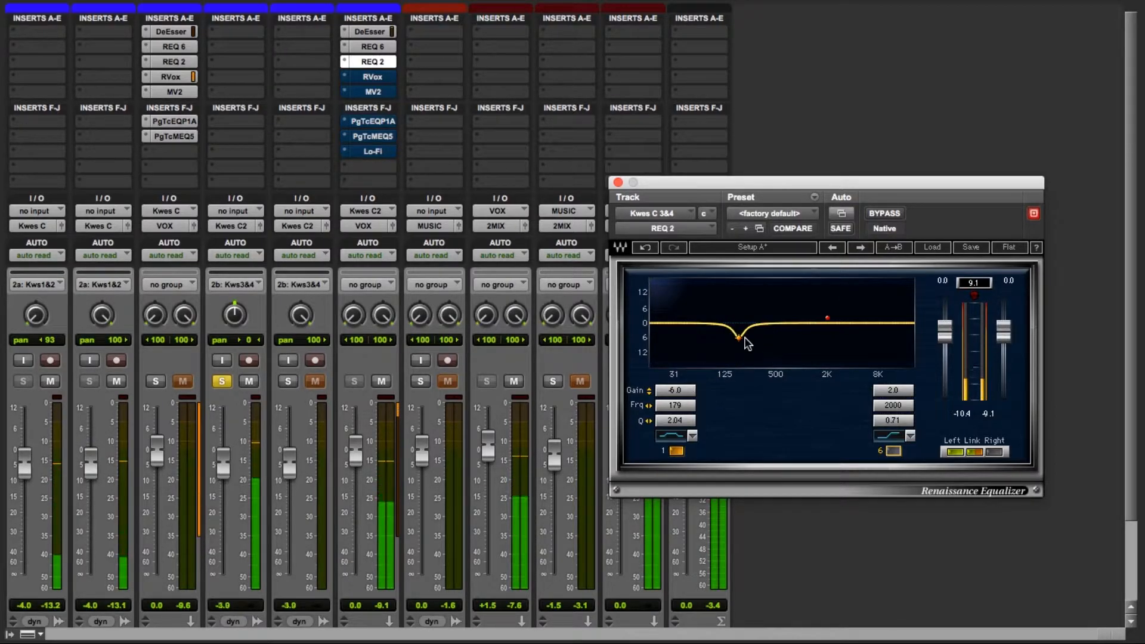
left_click(885, 213)
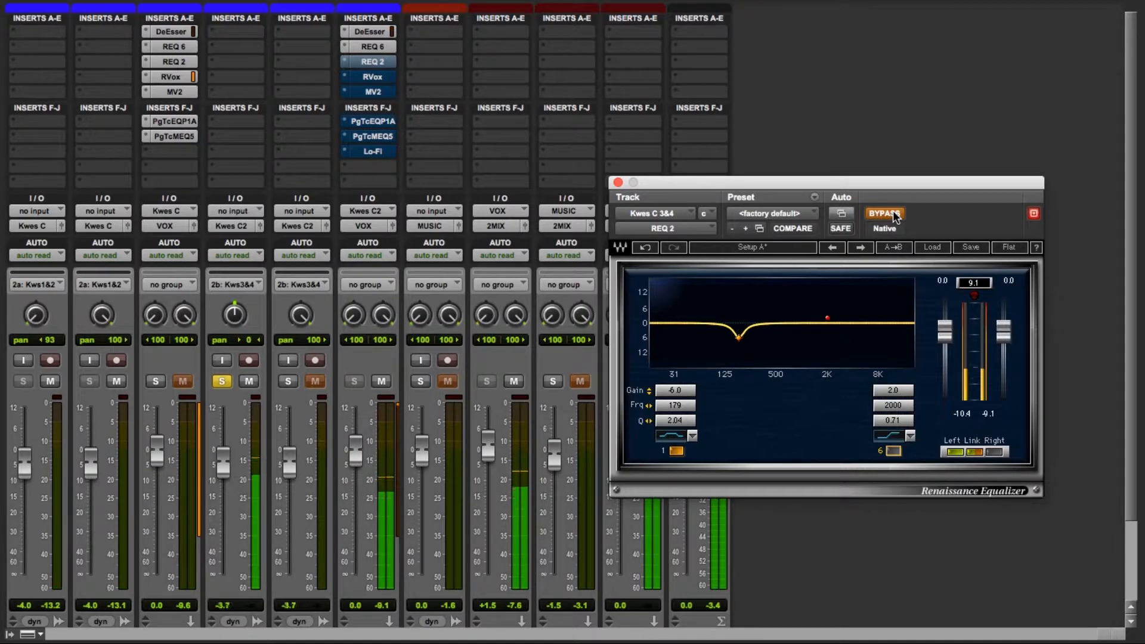
left_click(893, 212)
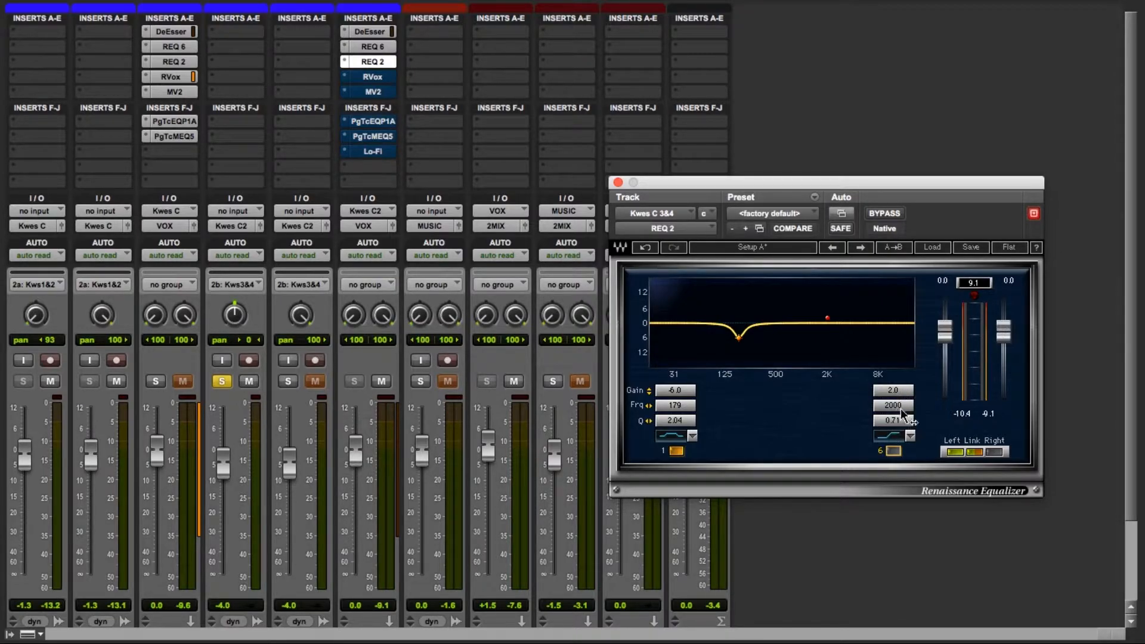
- Turn on band 6 in REQ 2, compare the equalizer bypassed and active during playback, and leave it active before revisiting REQ 6
left_click(894, 452)
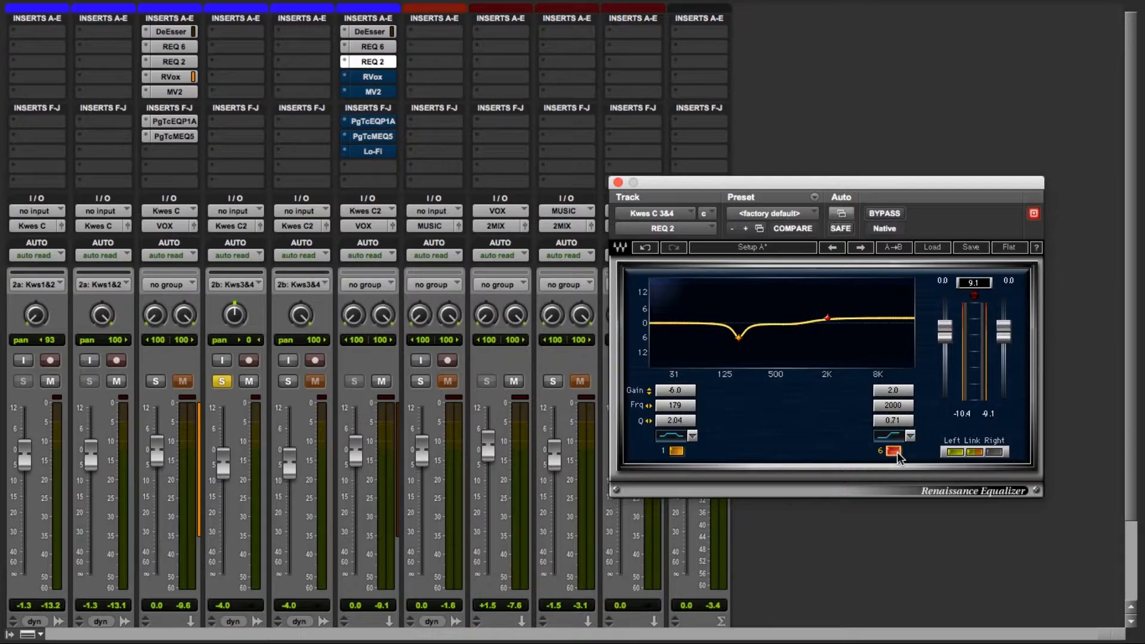
key("space")
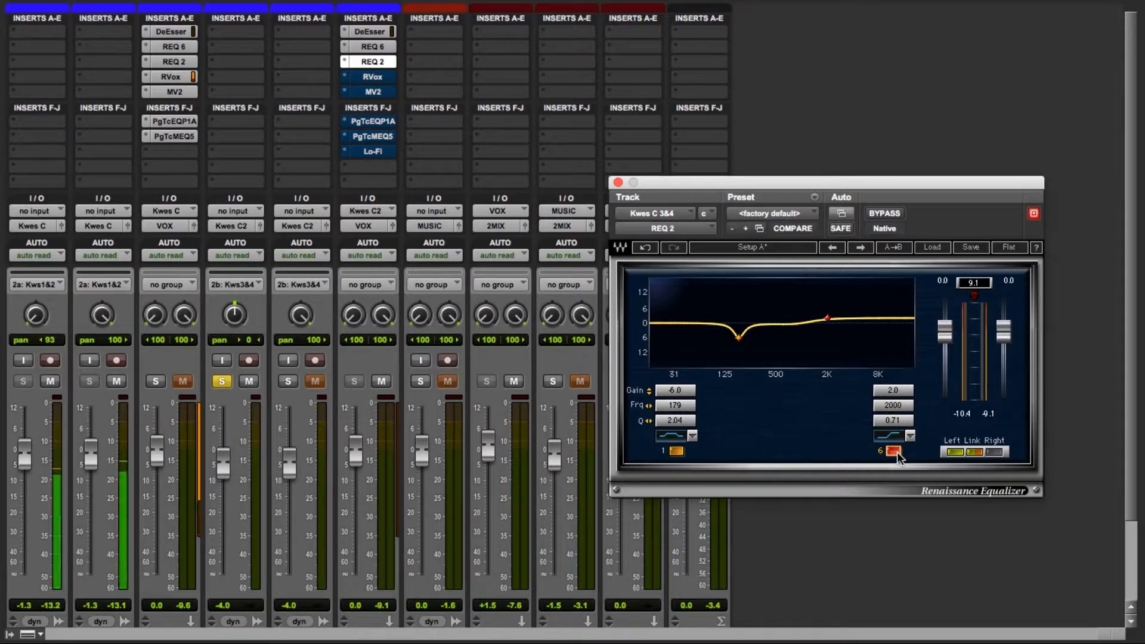
left_click(883, 213)
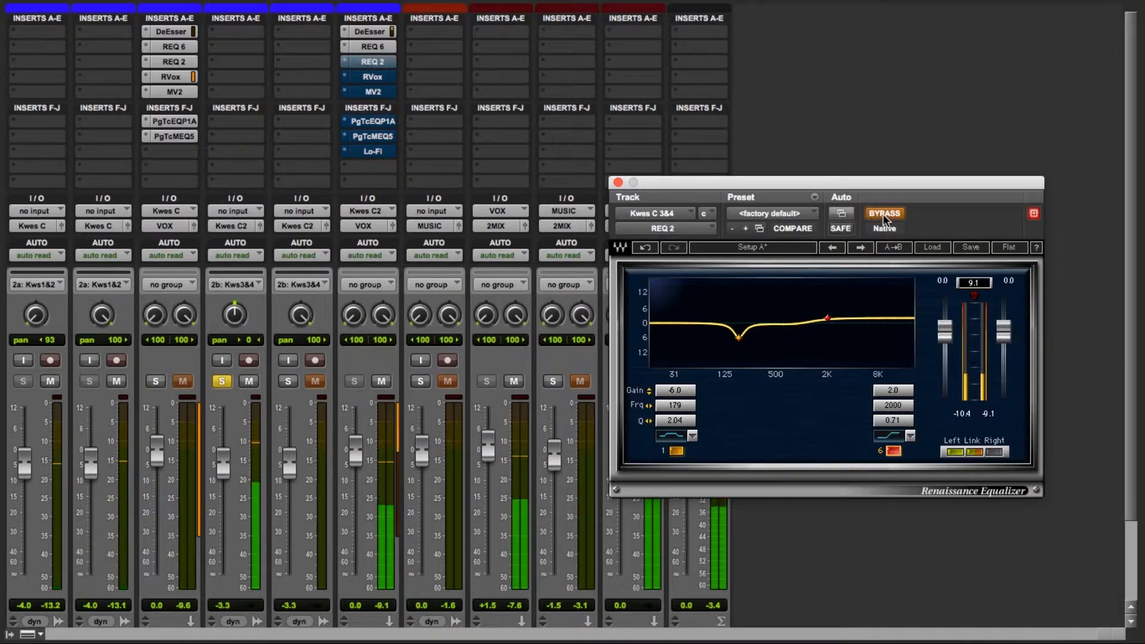
left_click(883, 214)
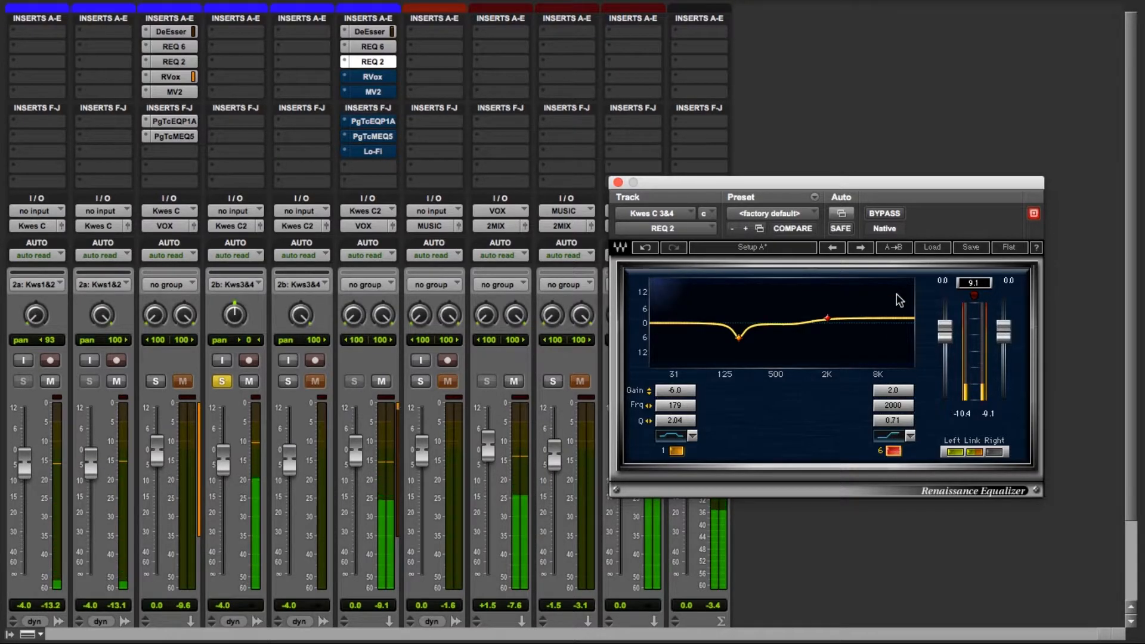
left_click(896, 214)
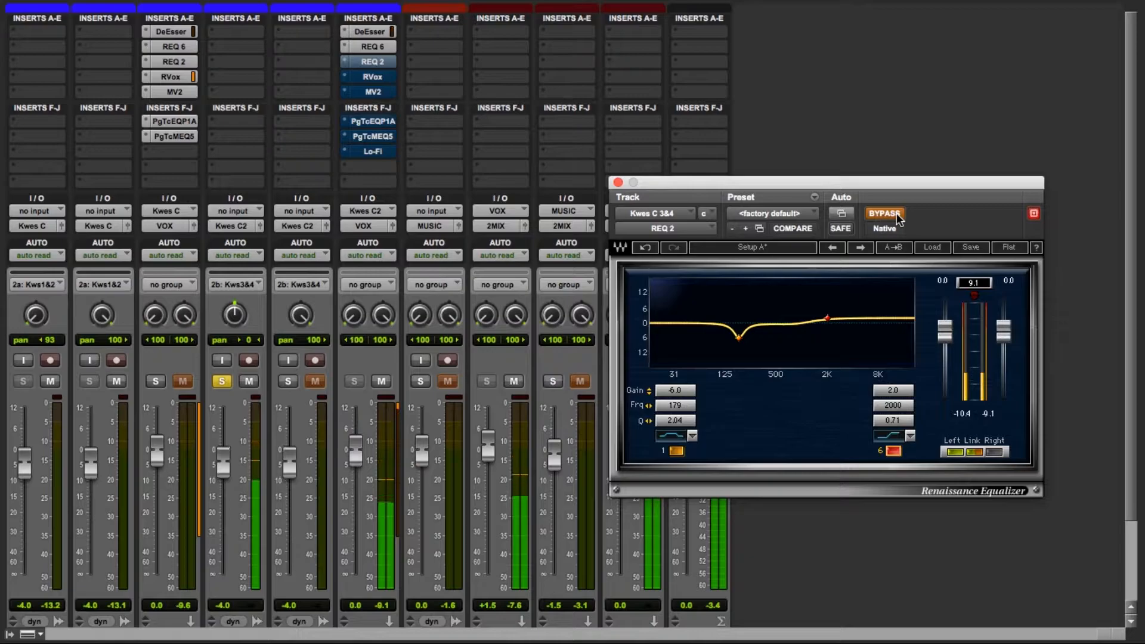
left_click(896, 215)
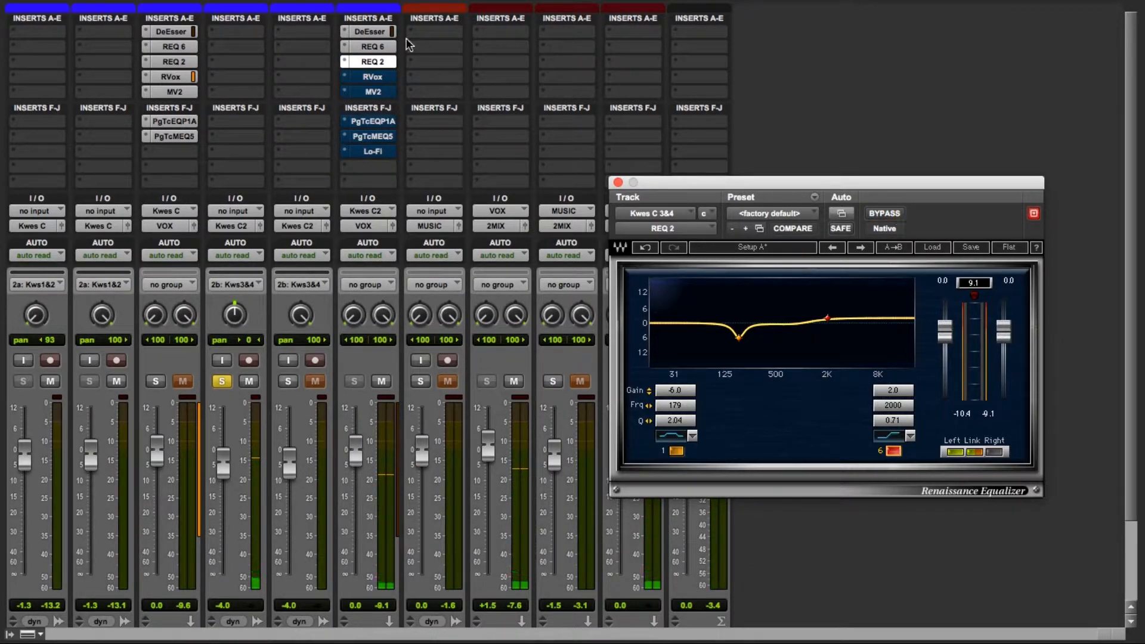
left_click(371, 48)
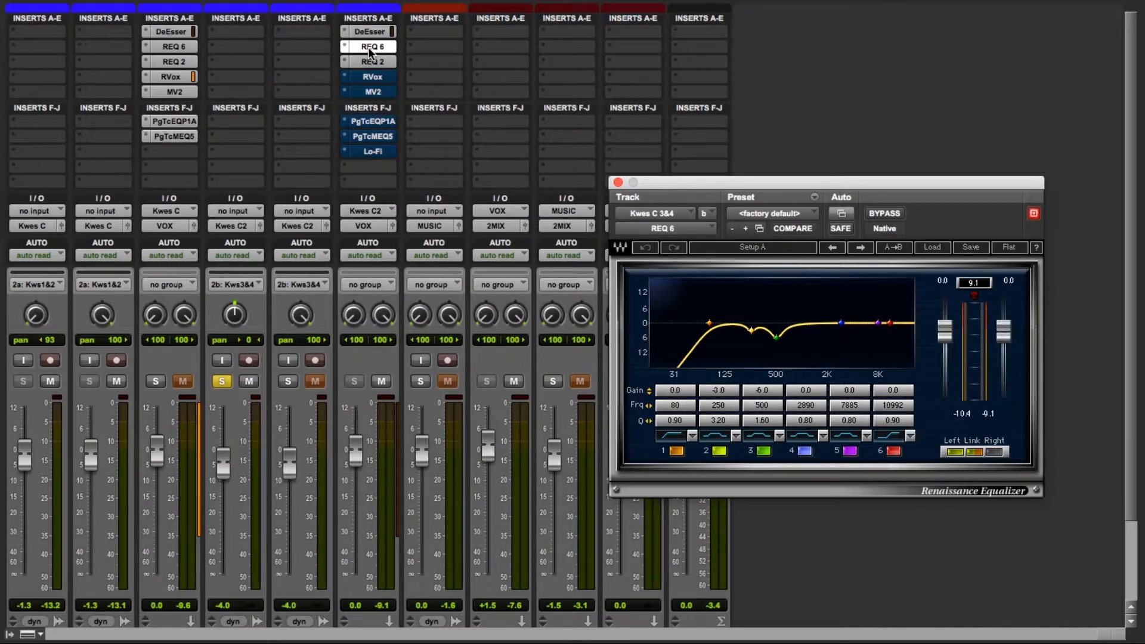
- Open RVox on Kwes C 3&4 and compare the vocal with the compressor bypassed and active, returning it to bypass
left_click(386, 78)
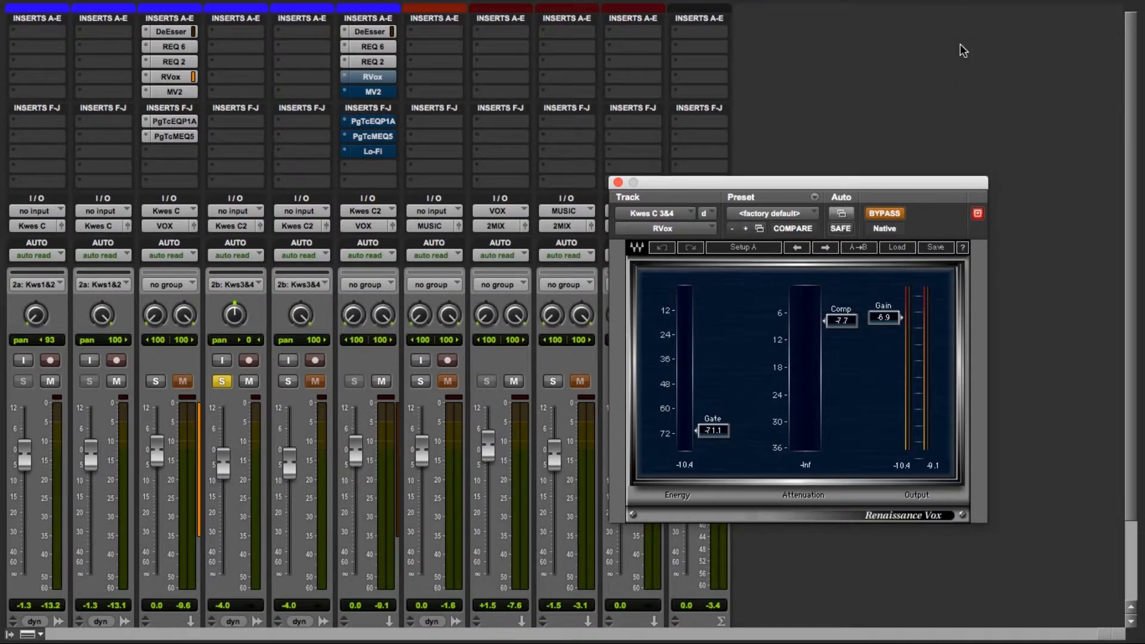
key("space")
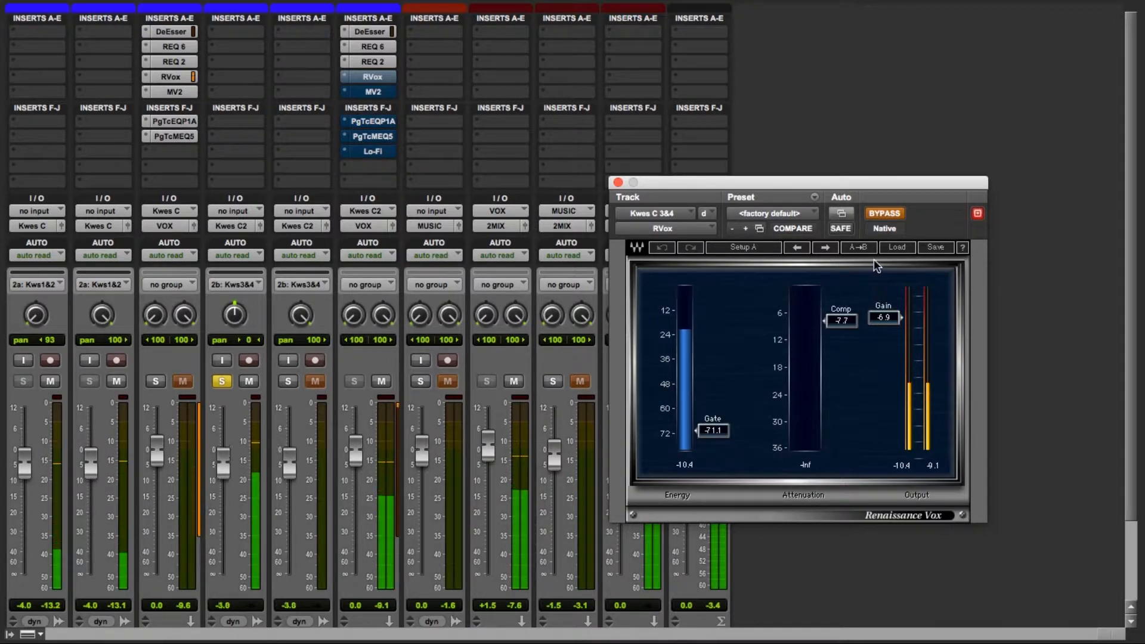
left_click(889, 213)
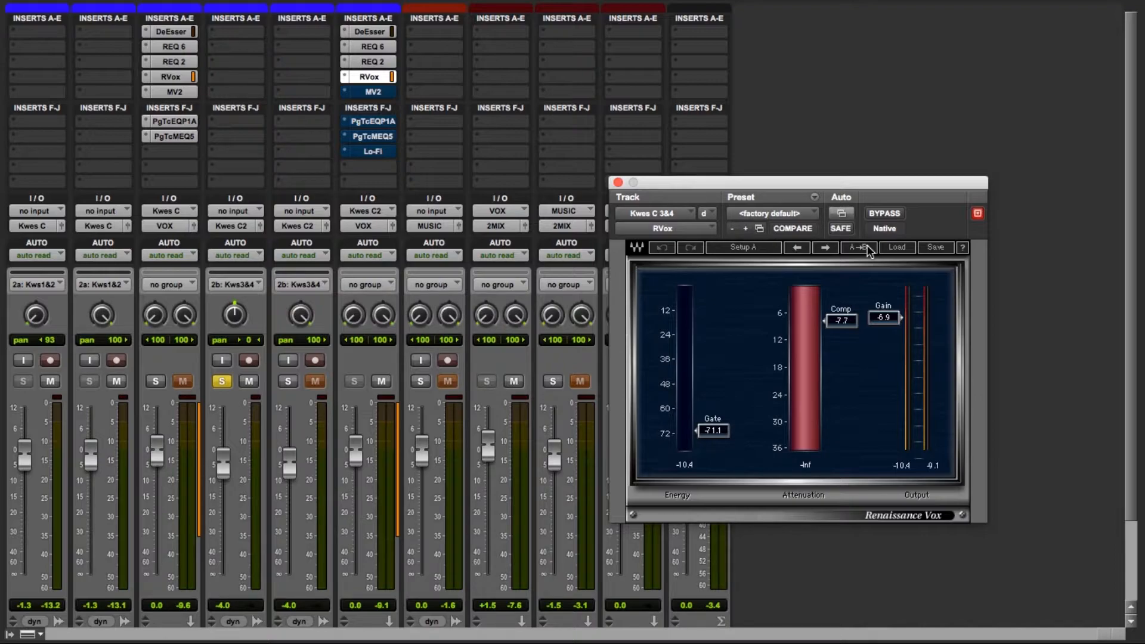
left_click(885, 214)
key("space")
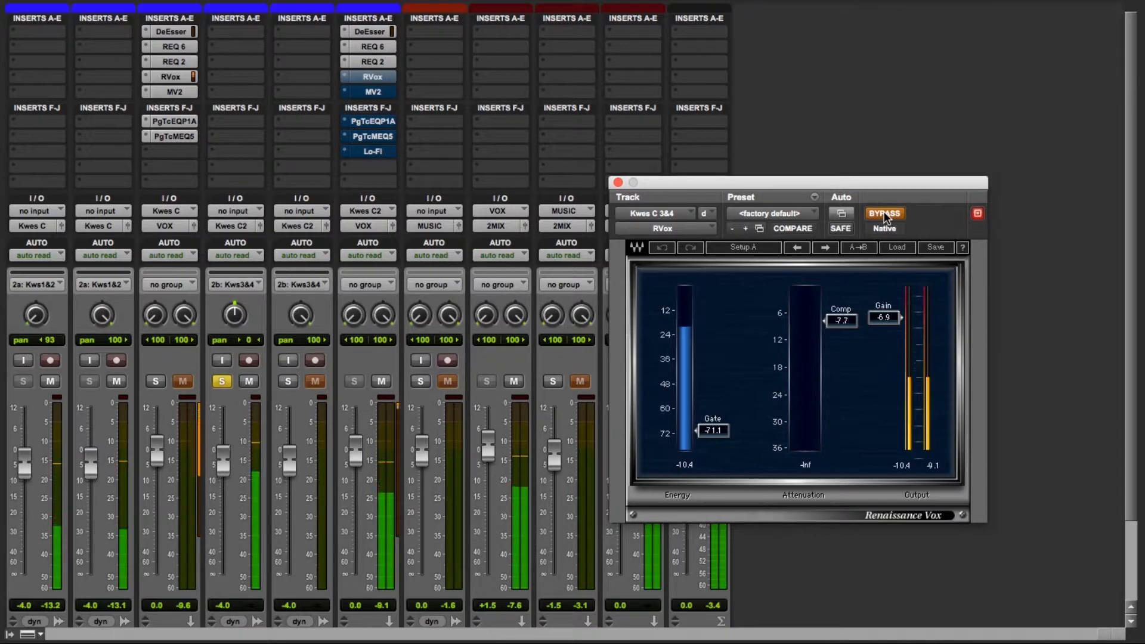
left_click(886, 216)
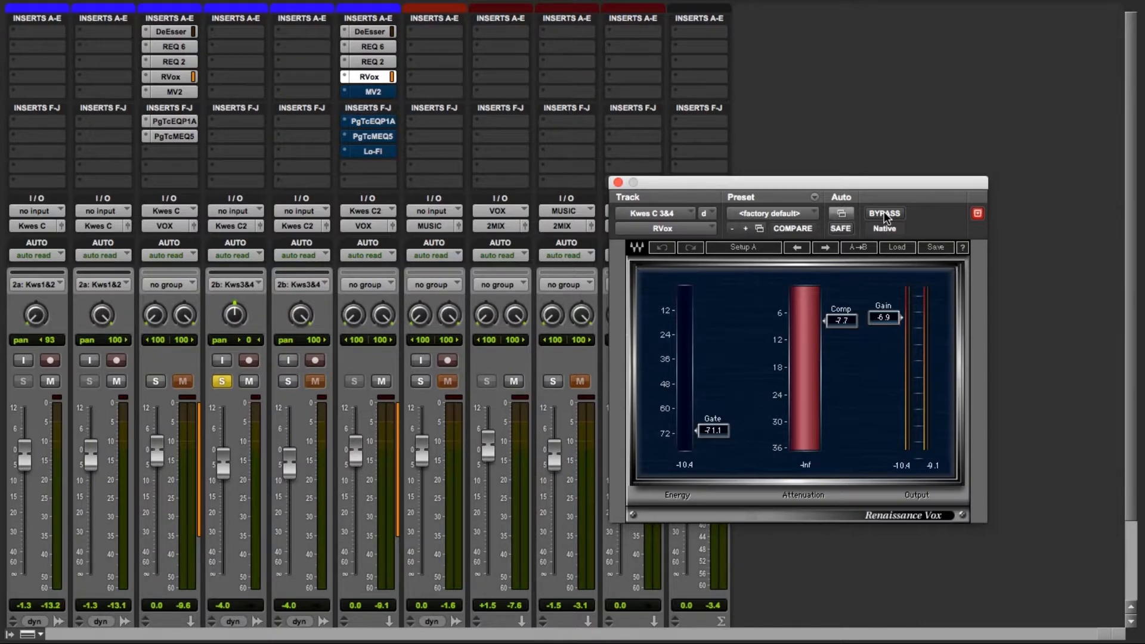
left_click(885, 214)
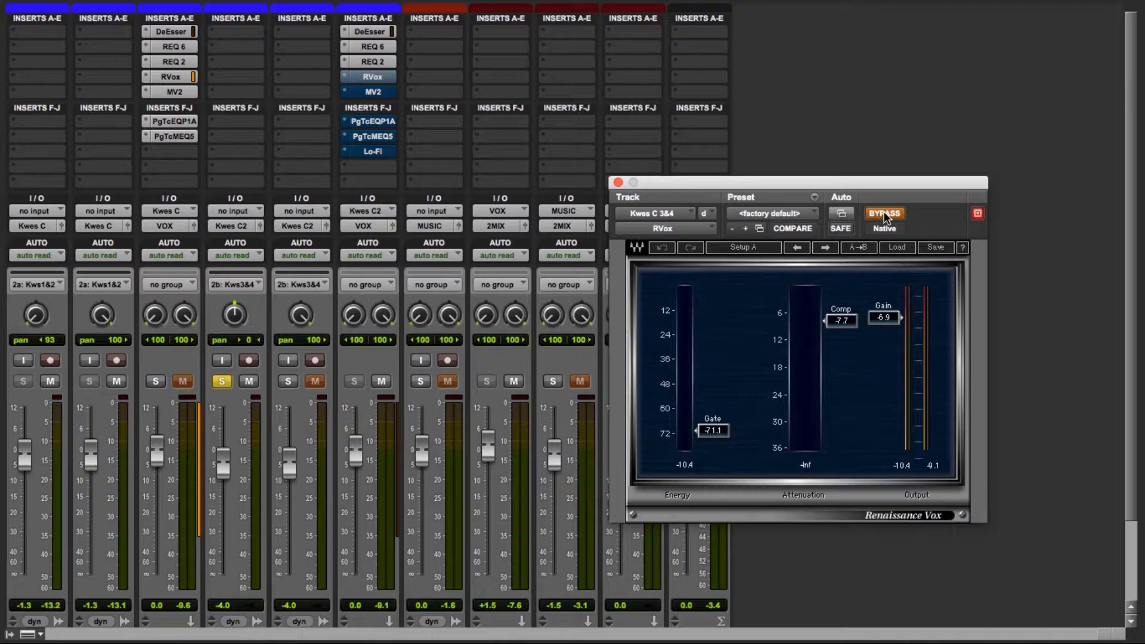
- Replay the vocal while alternating RVox between bypassed and active several times, and leave RVox active
key("space")
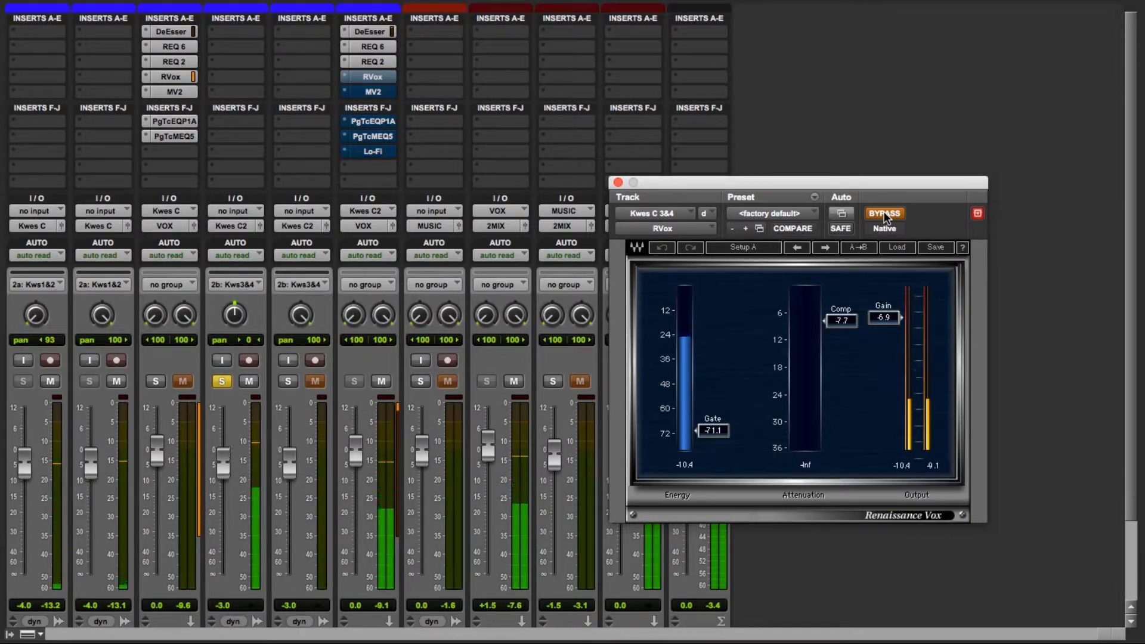
left_click(886, 214)
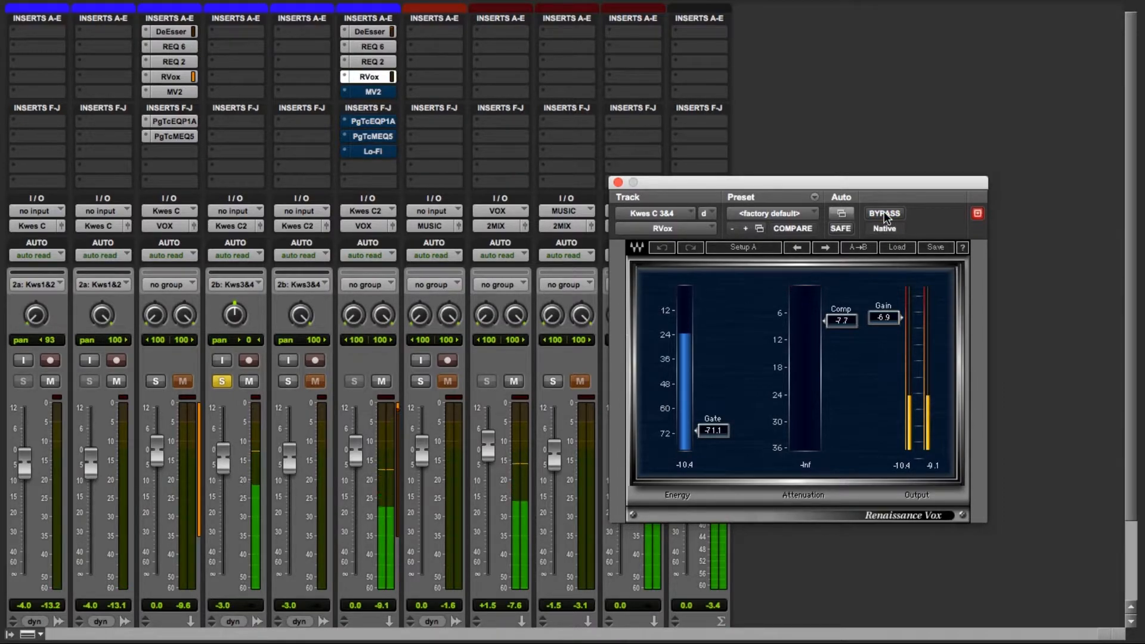
left_click(885, 214)
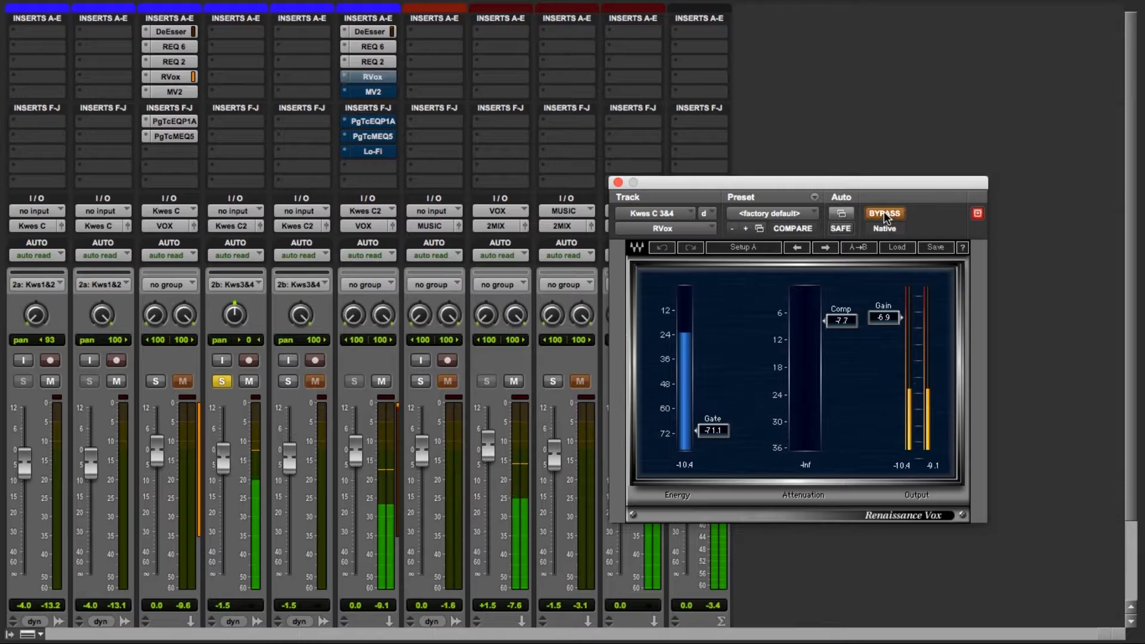
left_click(885, 215)
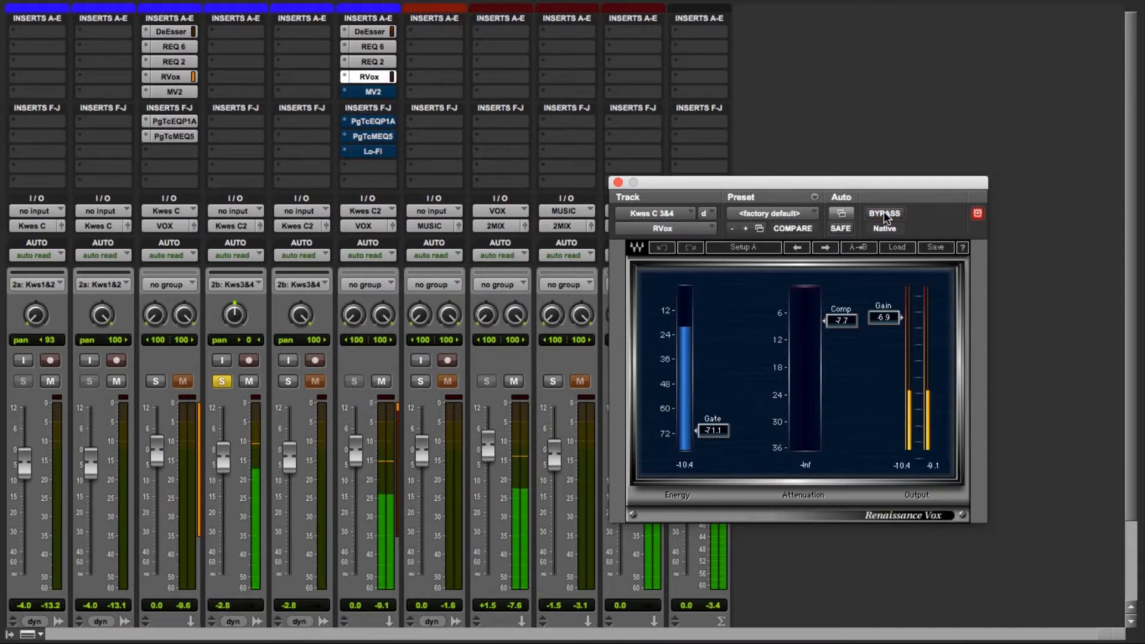
left_click(885, 214)
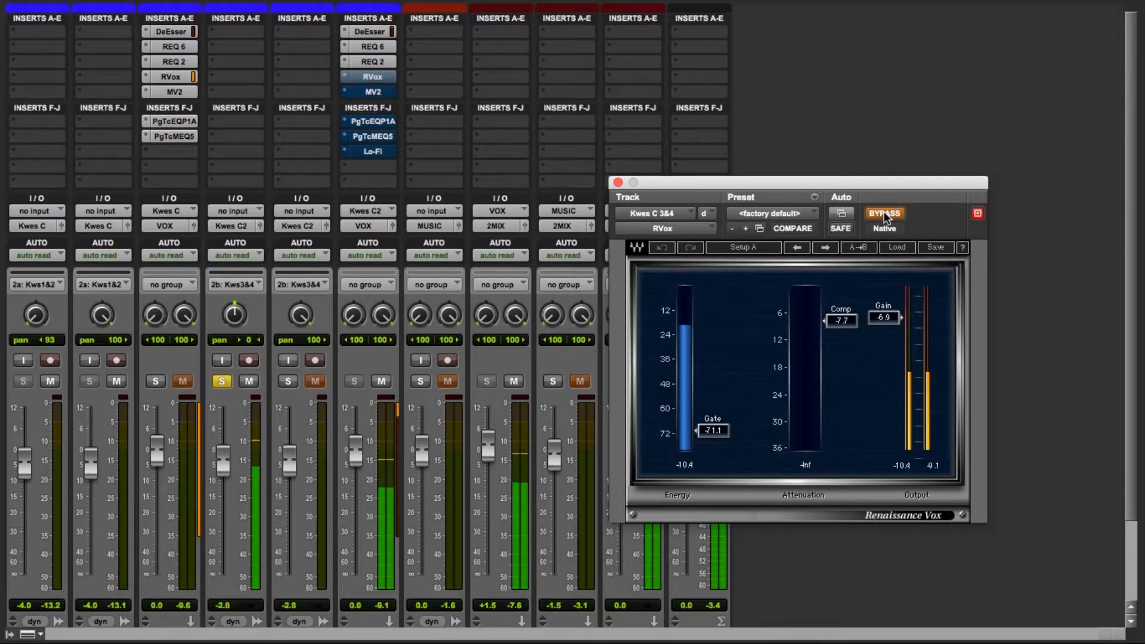
left_click(885, 214)
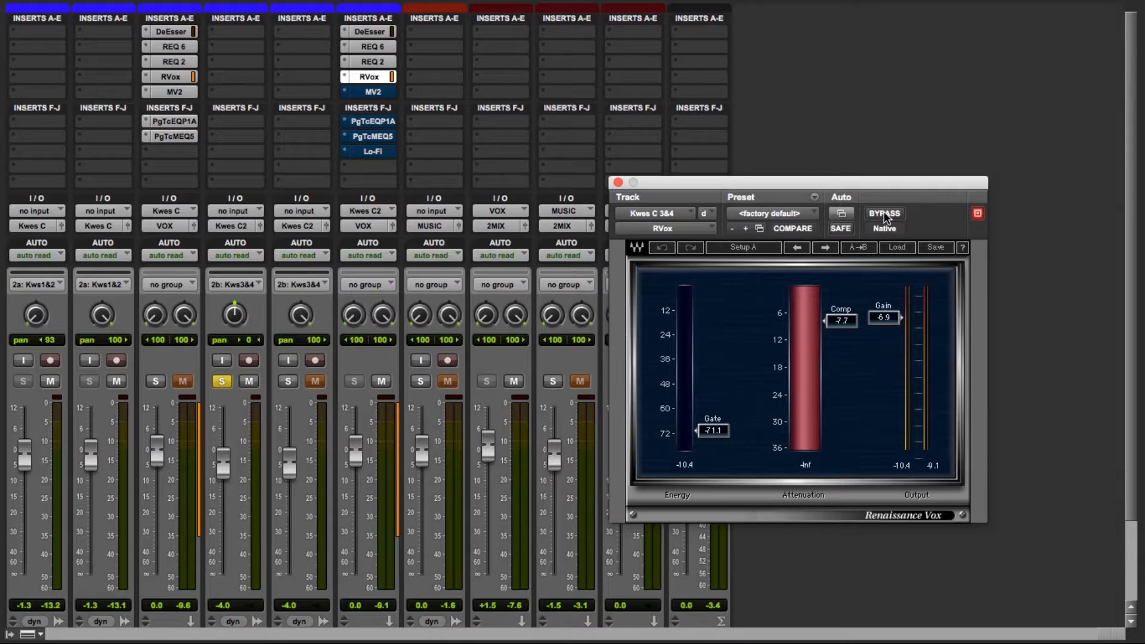
- Open MV2 on Kwes C 3&4 and compare it bypassed and active repeatedly during playback, ending with it active
left_click(380, 90)
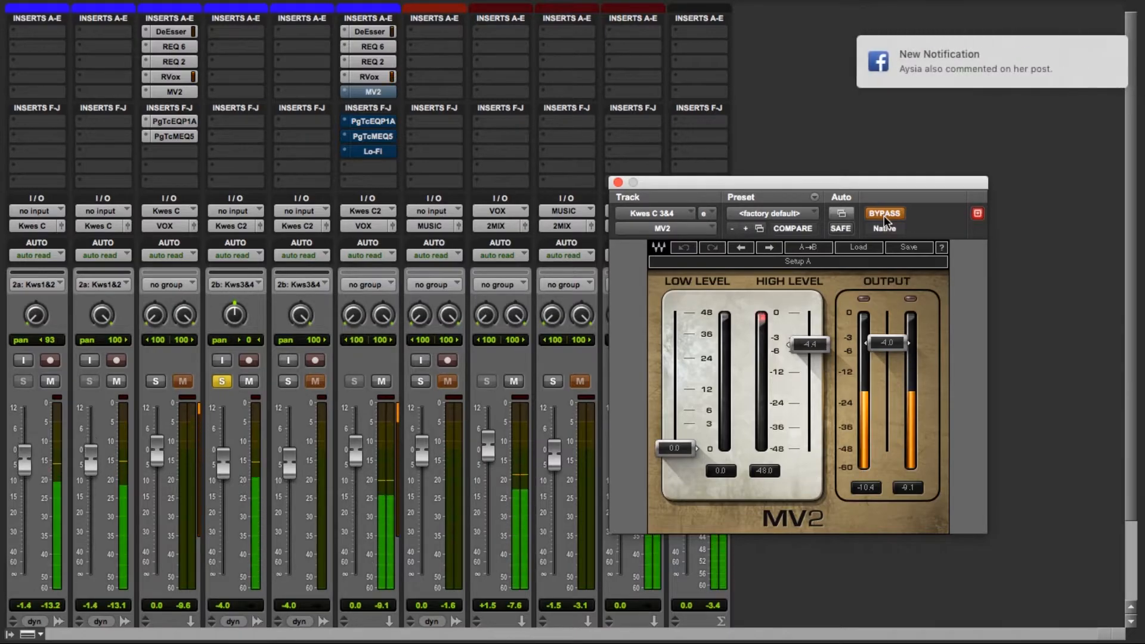
scroll(942, 83, "left", 5)
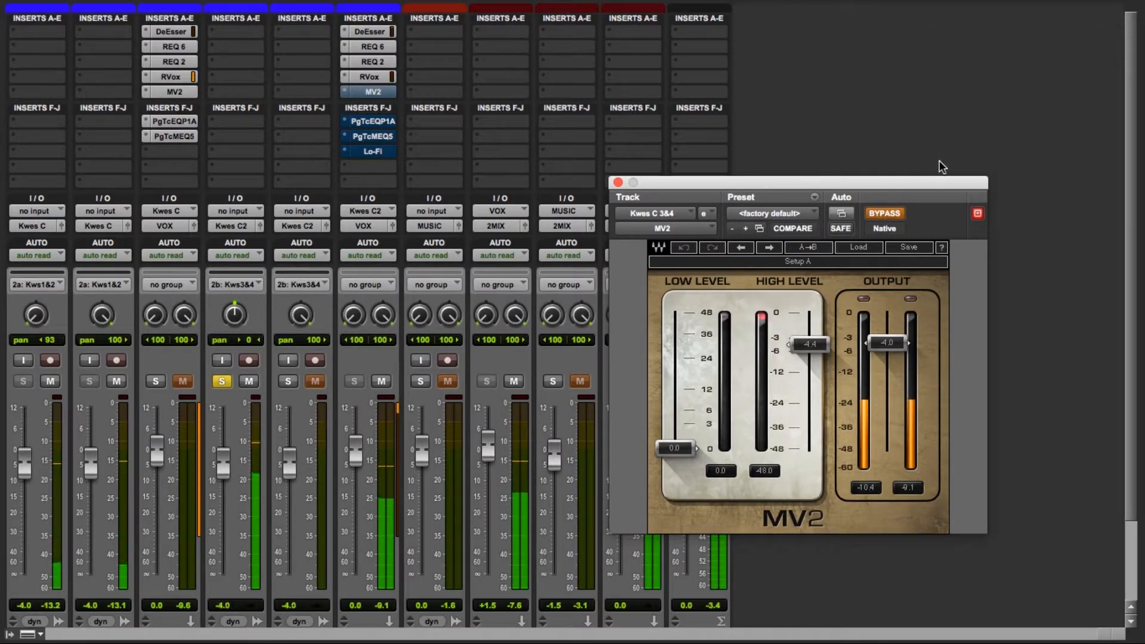
left_click(885, 214)
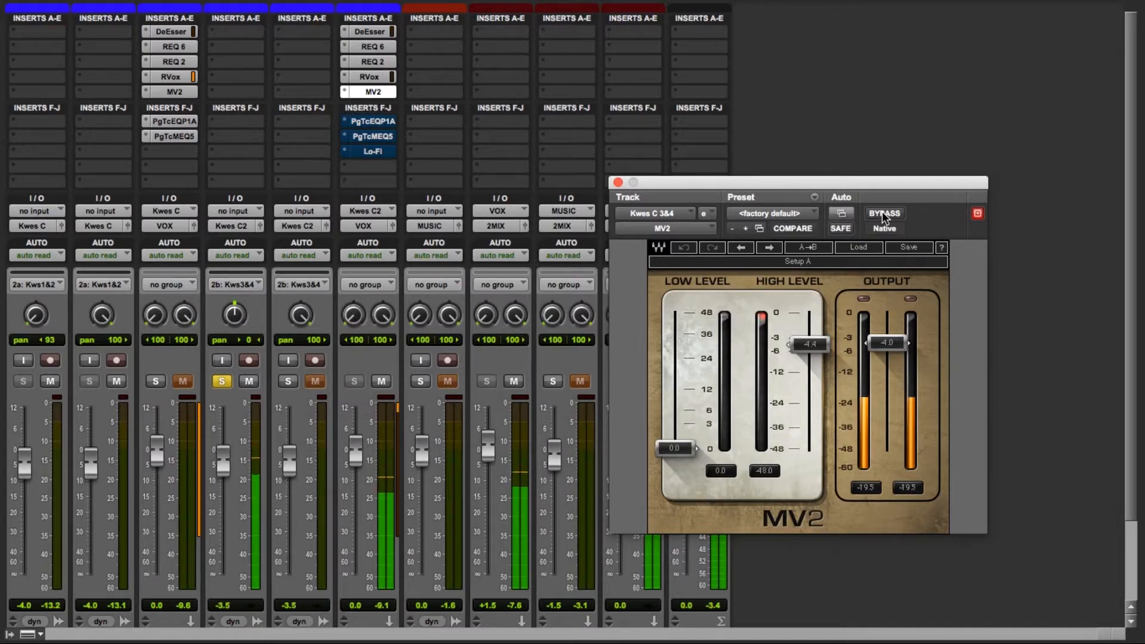
left_click(885, 215)
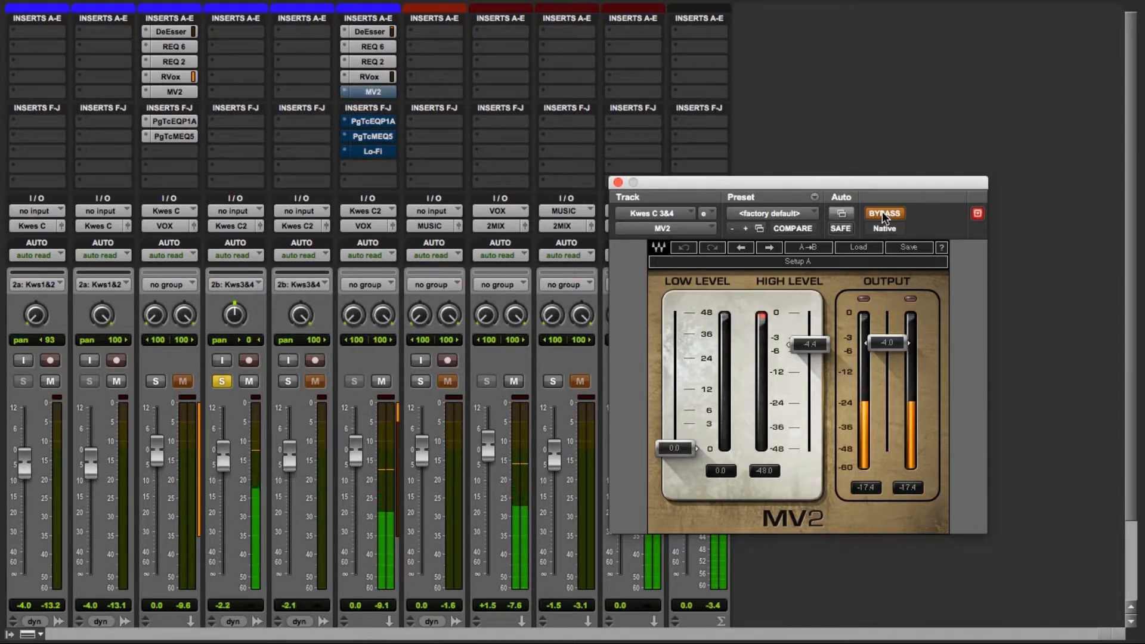
left_click(884, 215)
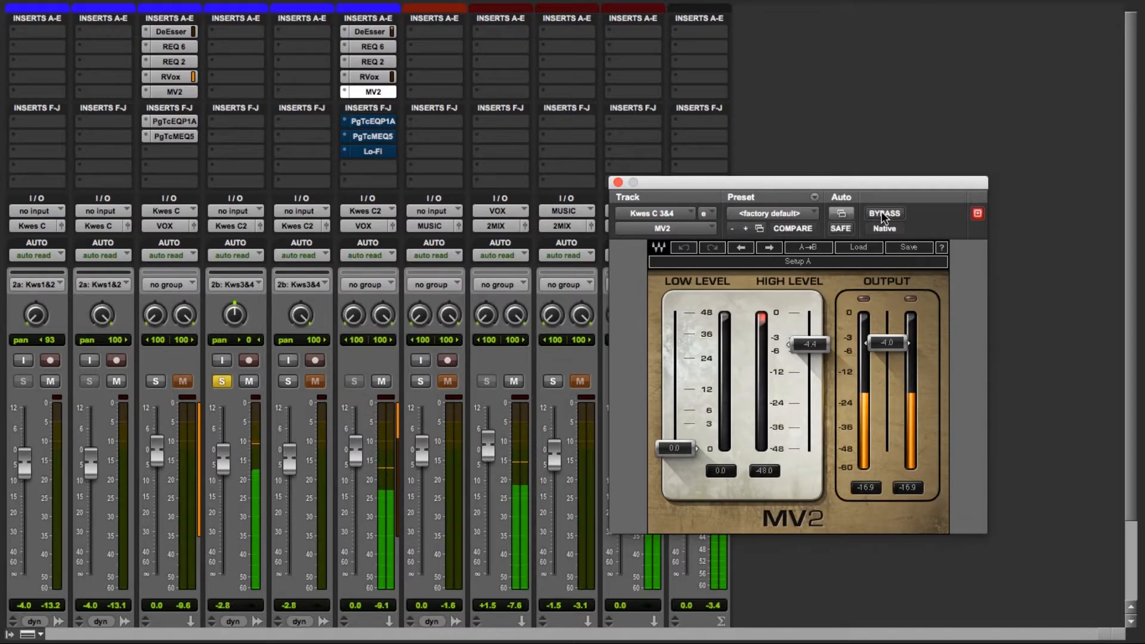
left_click(883, 215)
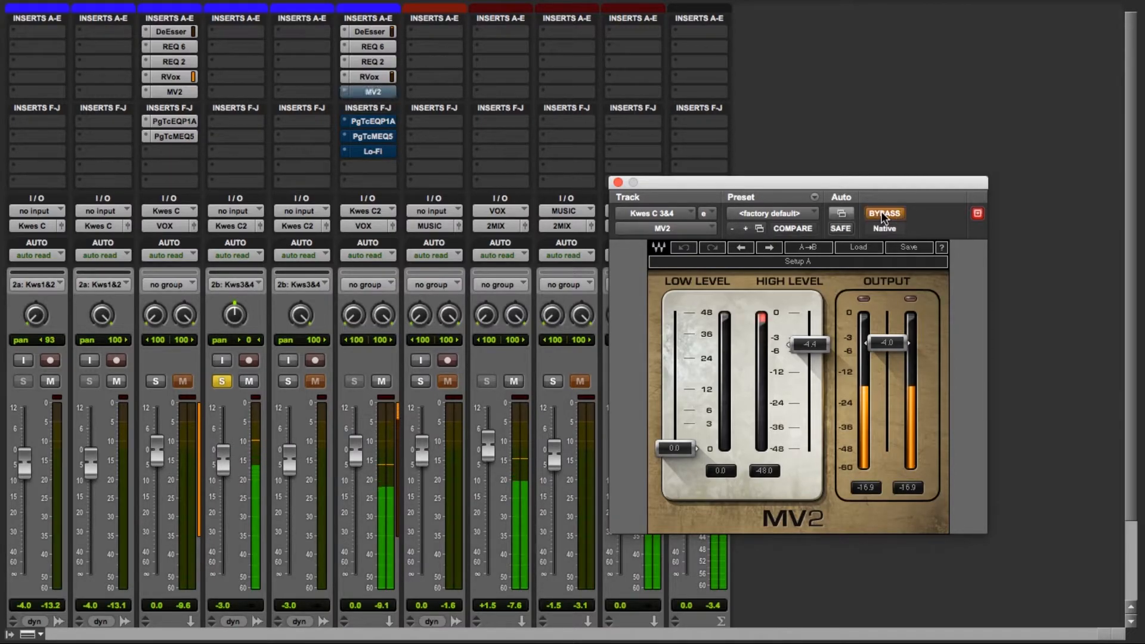
left_click(883, 215)
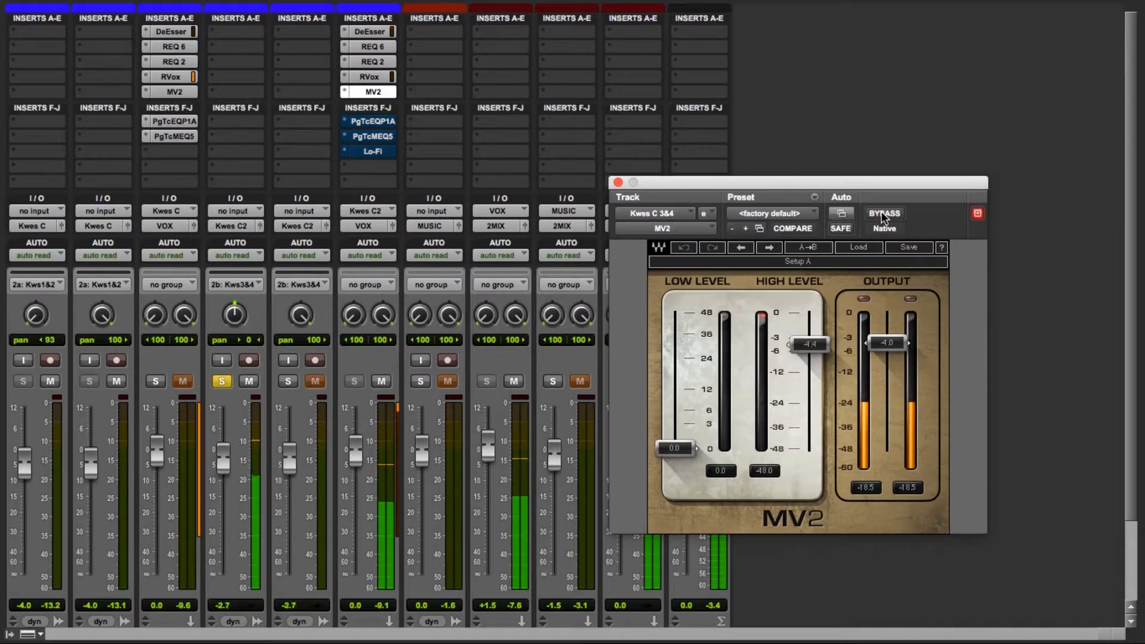
left_click(883, 215)
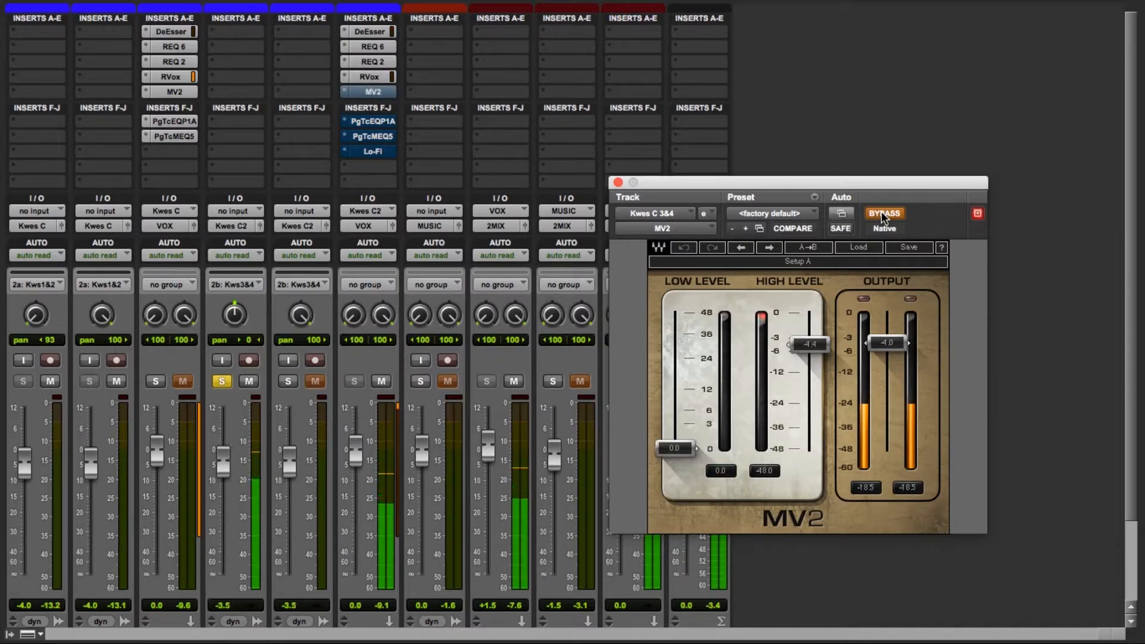
left_click(884, 215)
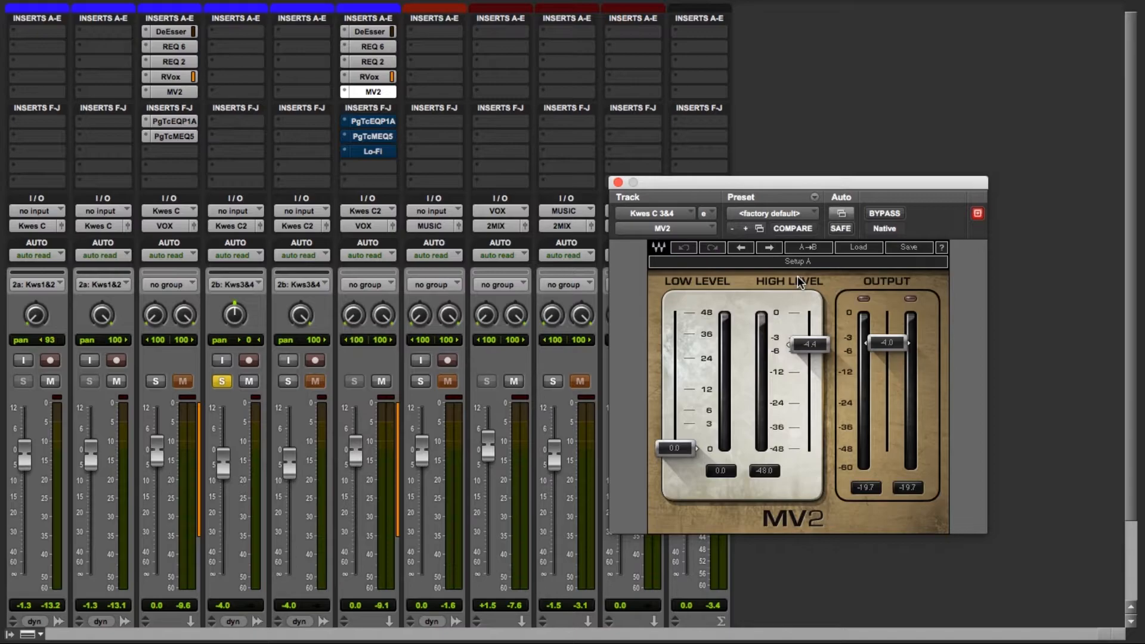
- Repeat the MV2 bypass comparison, try its Low Level control and return it to 0.0, and bypass the insert
left_click(885, 213)
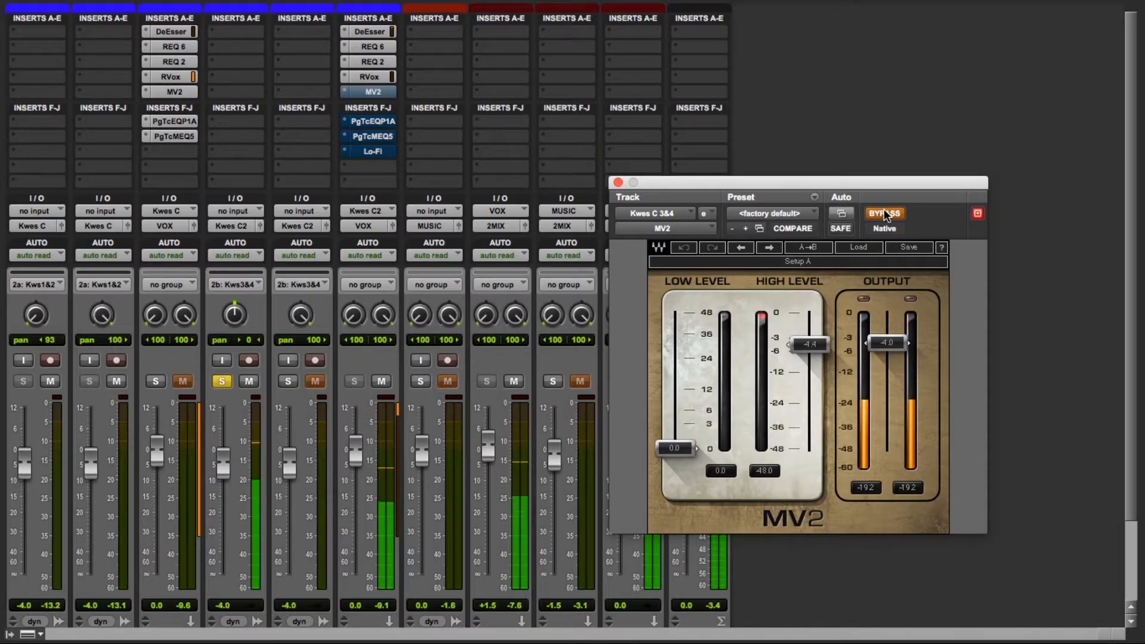
left_click(884, 213)
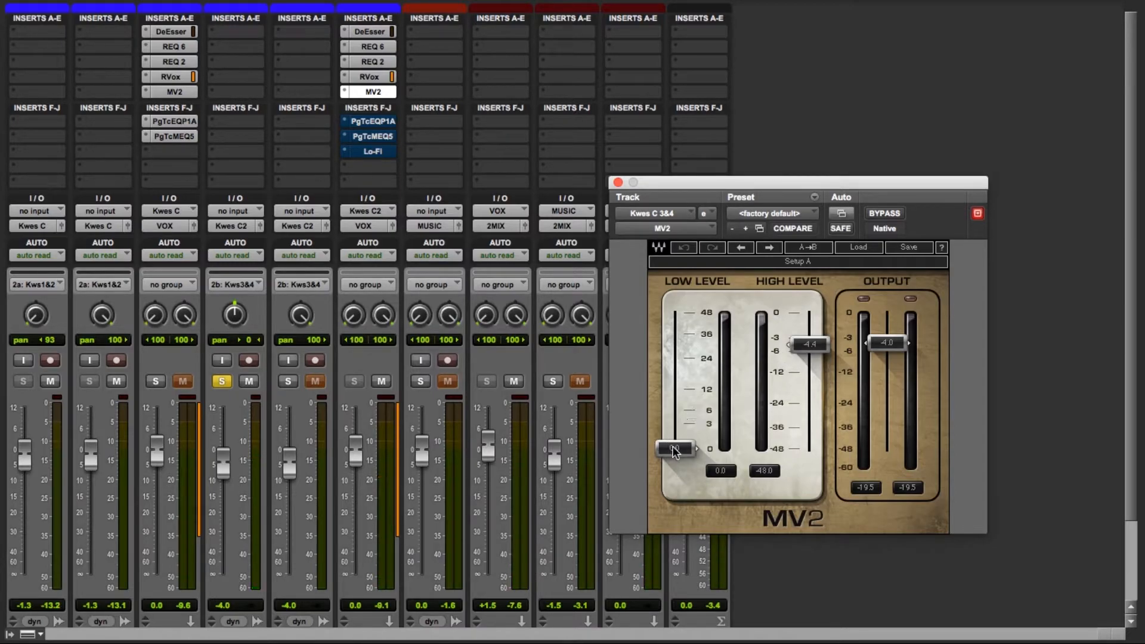
mouse_move(673, 449)
left_mouse_down()
mouse_move(673, 366)
mouse_move(672, 449)
left_mouse_up()
left_click(382, 92, "super")
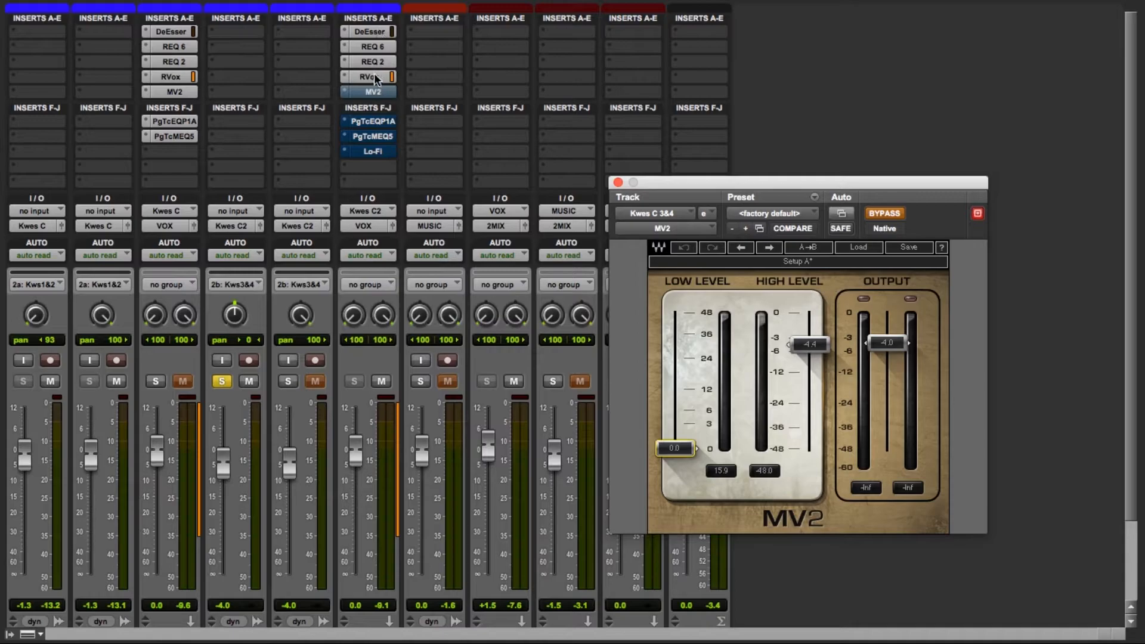
- Review the DeEsser, REQ 6, REQ 2 and RVox settings on Kwes C 3&4 in insert order
left_click(371, 31)
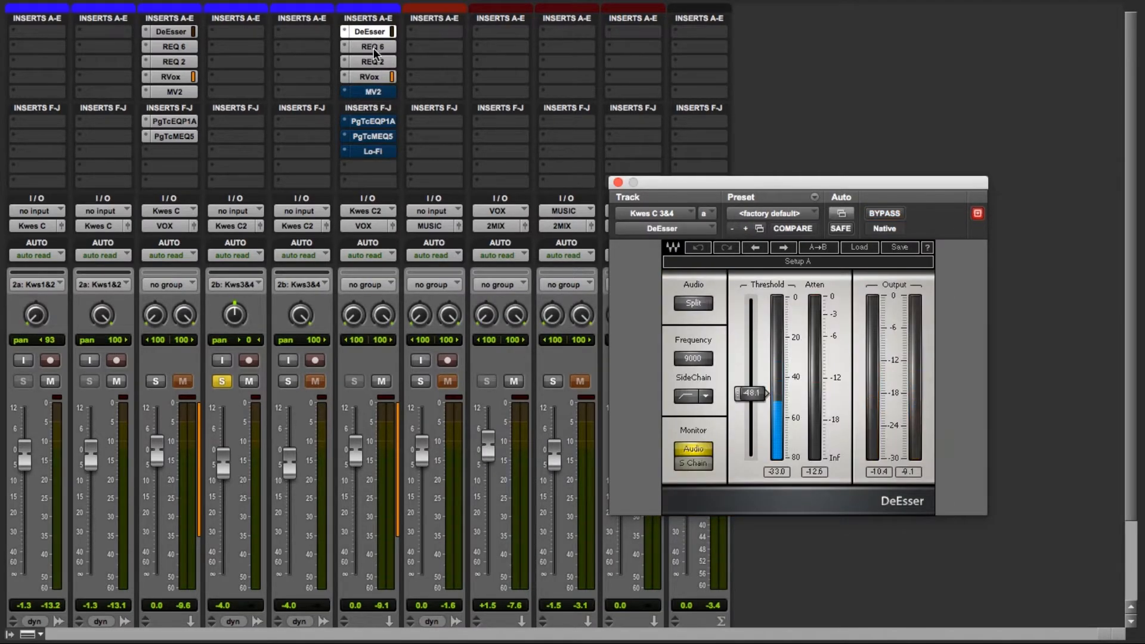
left_click(374, 47)
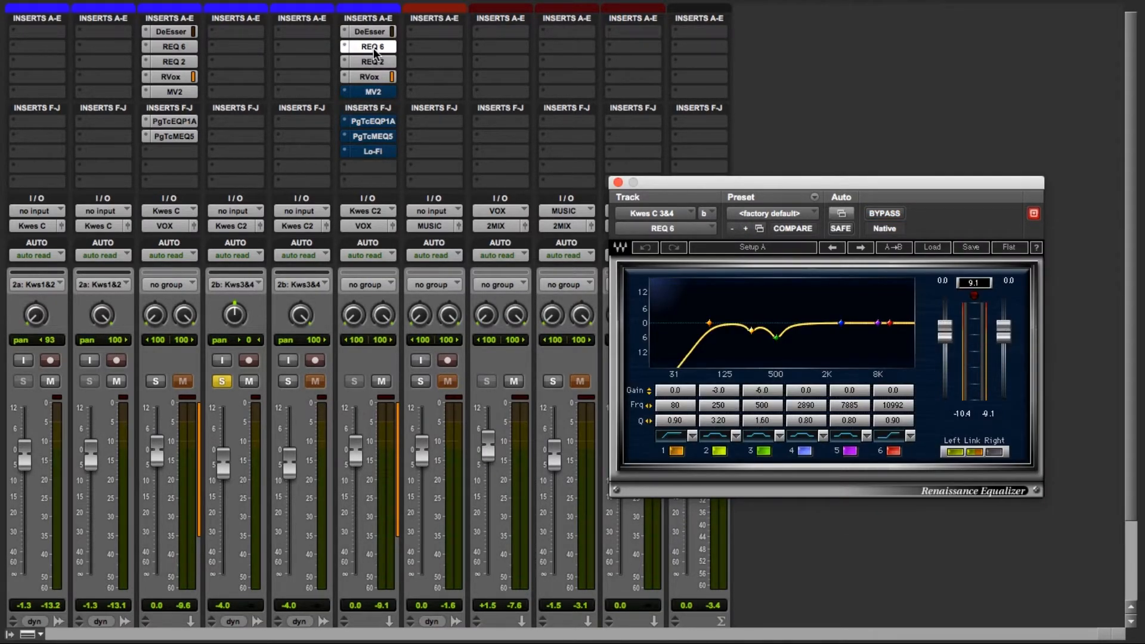
left_click(374, 61)
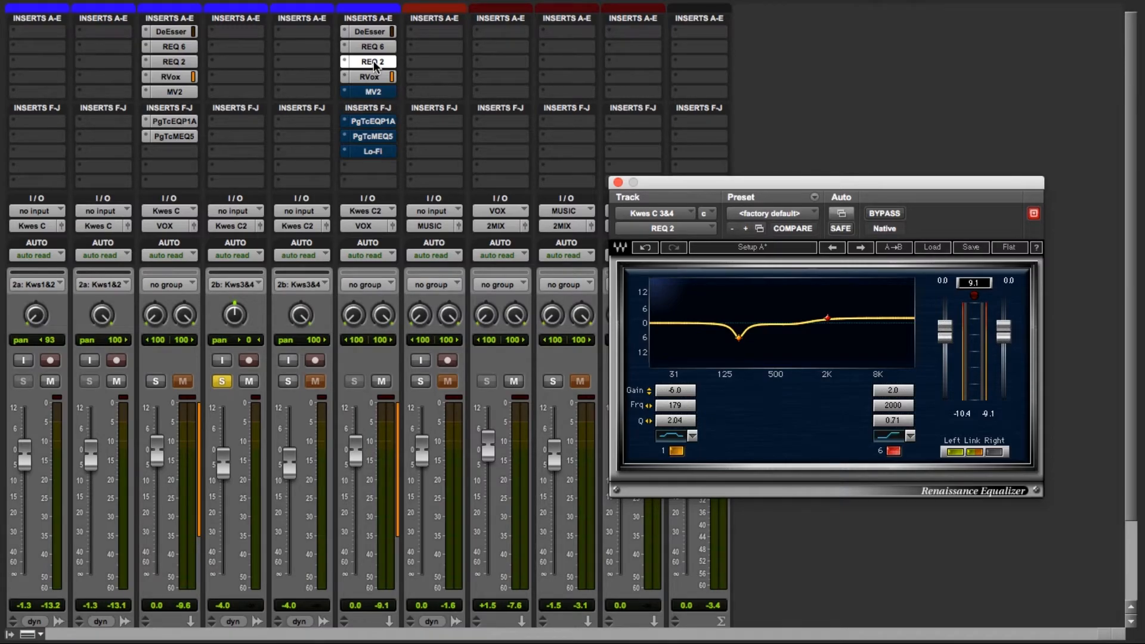
left_click(376, 77)
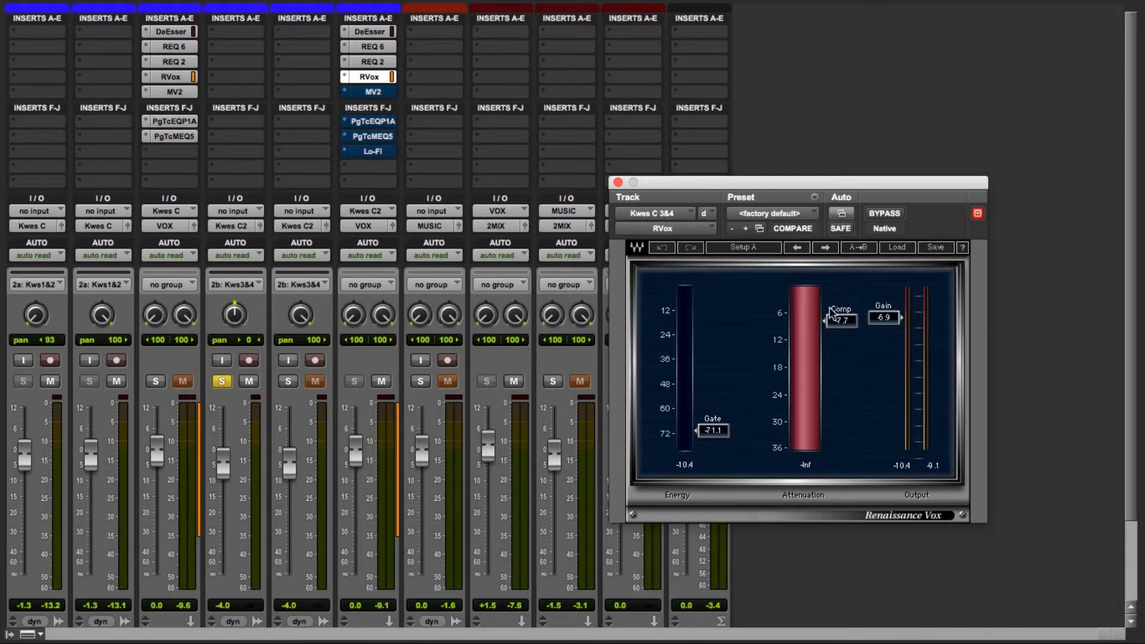
- Activate MV2 and PuigTec EQP1A on Kwes C 3&4, and reposition the EQP1A window so all its controls are in view
left_click(372, 93)
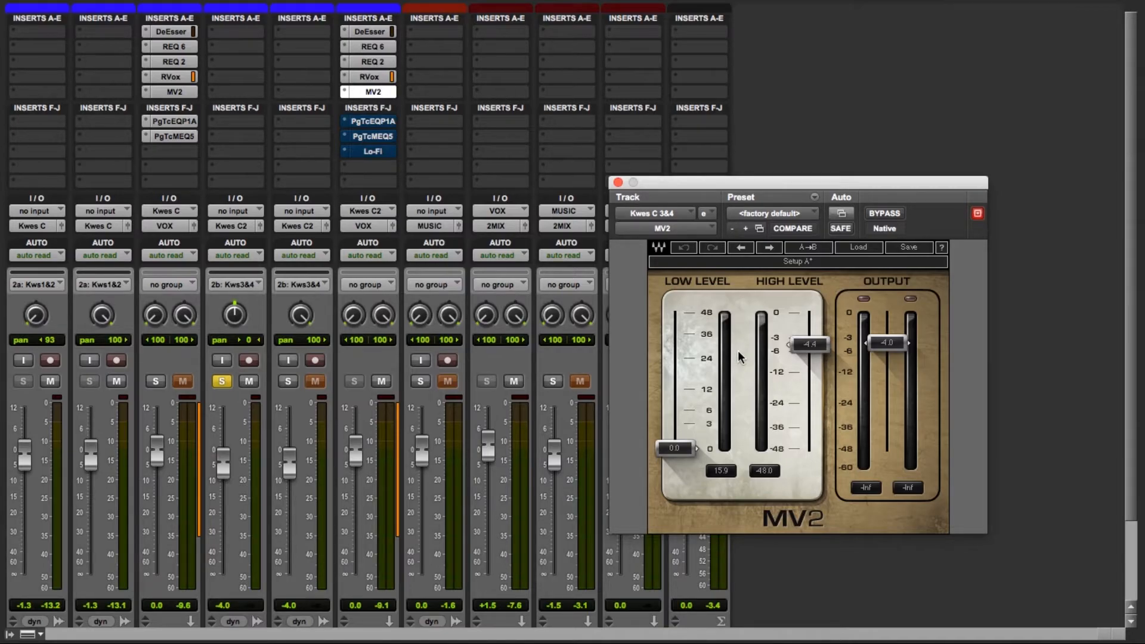
left_click(381, 124)
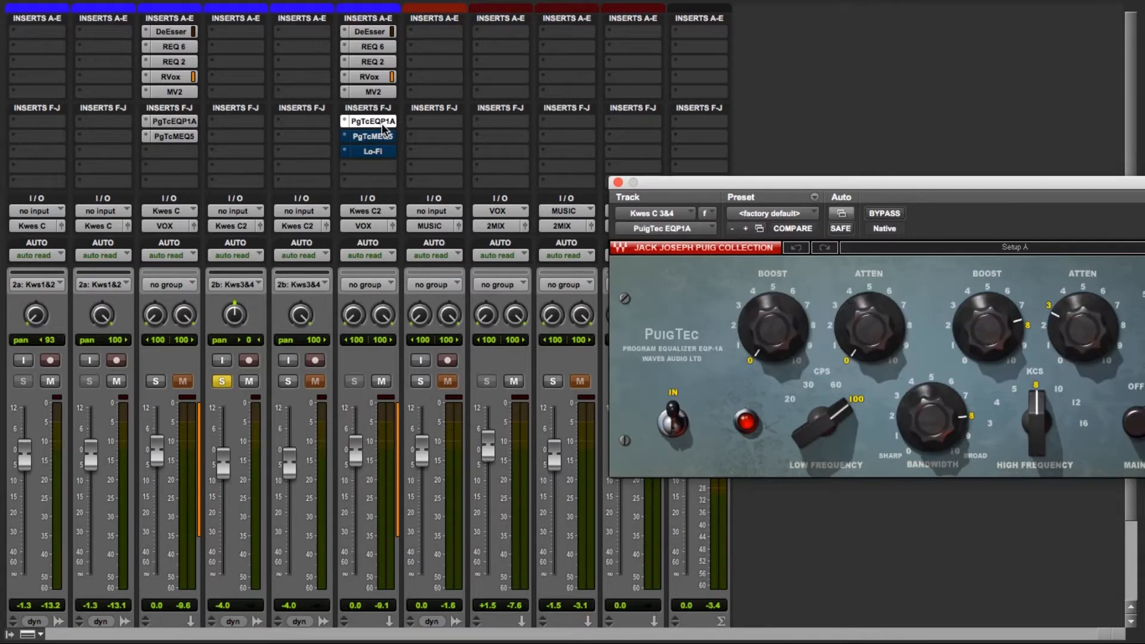
left_click_drag(901, 181, 692, 13)
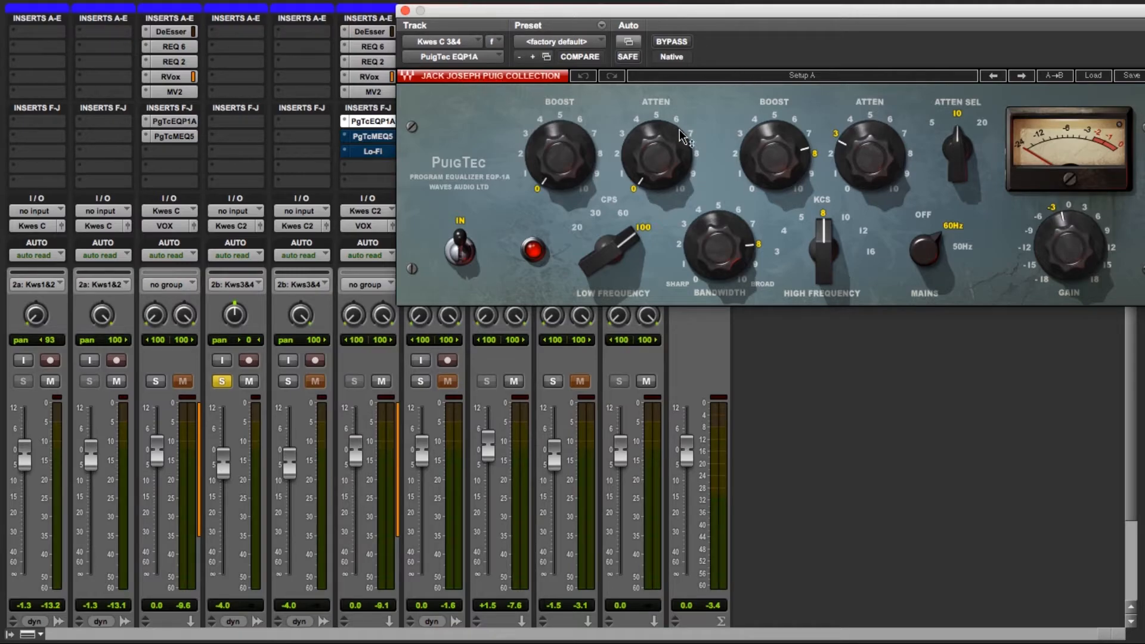
- Compare PuigTec EQP1A bypassed and active repeatedly while the vocal plays, ending with it active
mouse_move(684, 138)
left_click(672, 42)
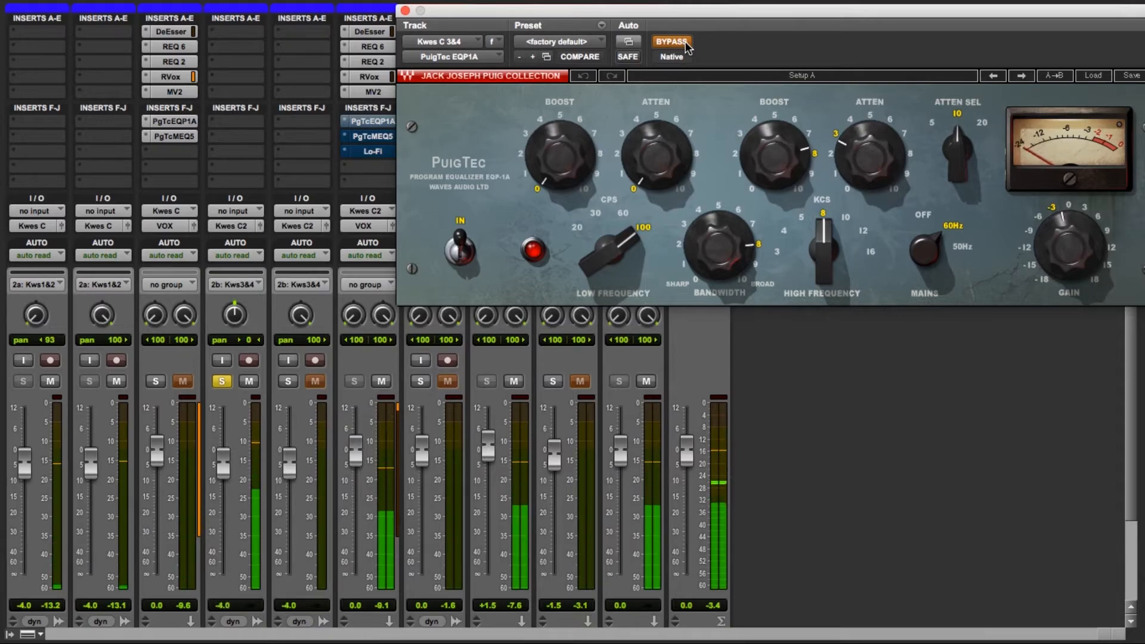
left_click(686, 41)
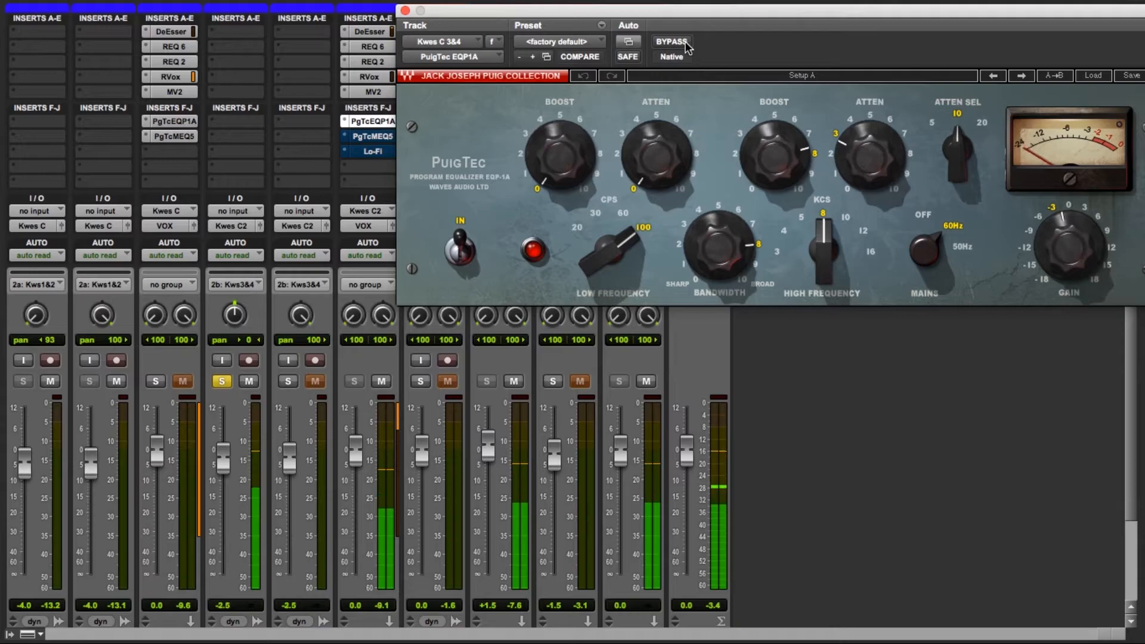
left_click(685, 43)
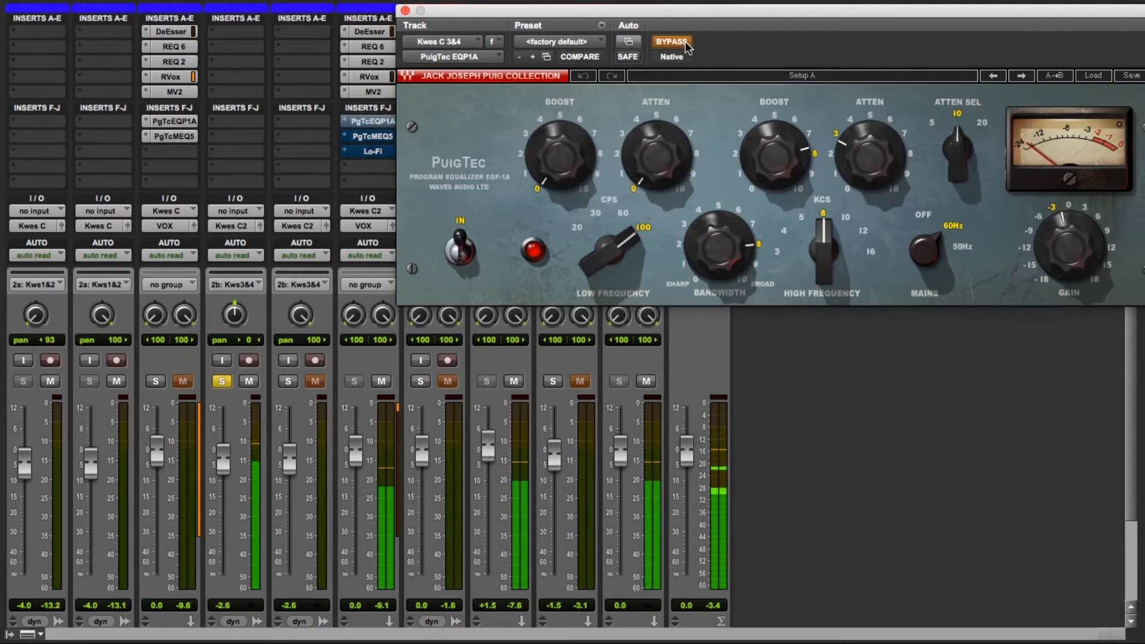
left_click(685, 42)
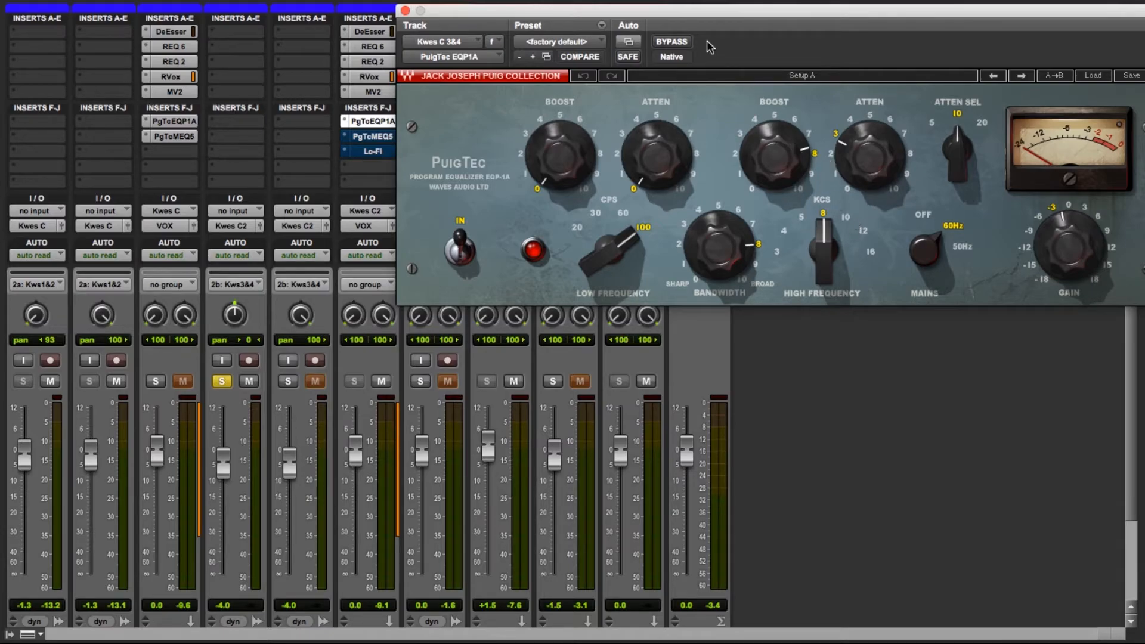
- Reposition the EQP1A window over the mixer, review its high-frequency settings, and repeat the bypass comparison during playback, leaving it active
left_click_drag(724, 22, 573, 235)
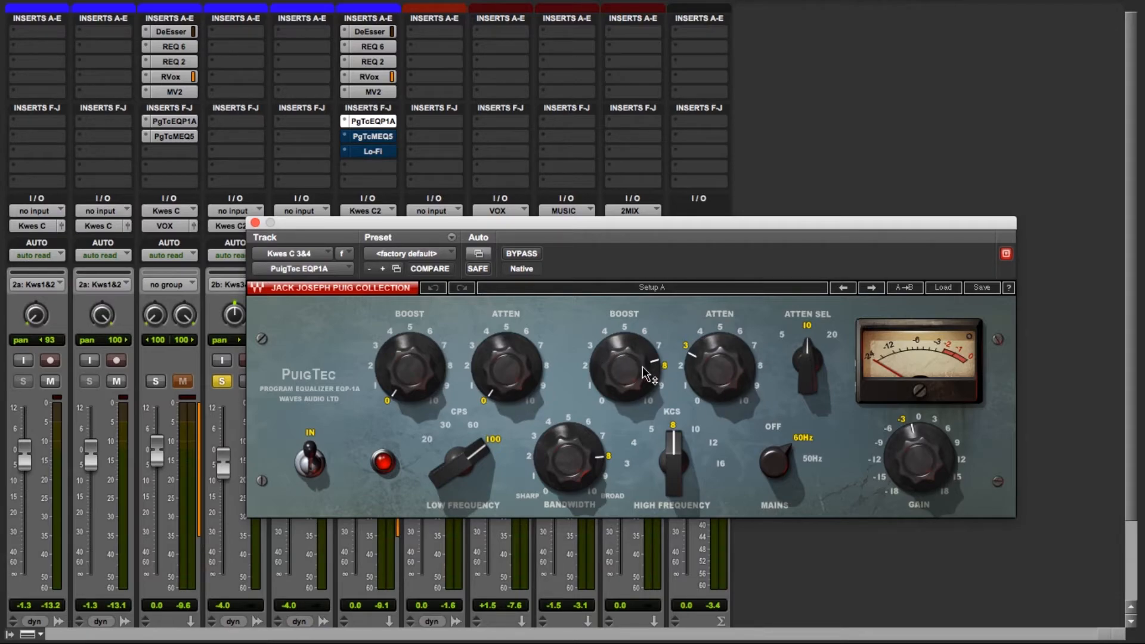
mouse_move(646, 375)
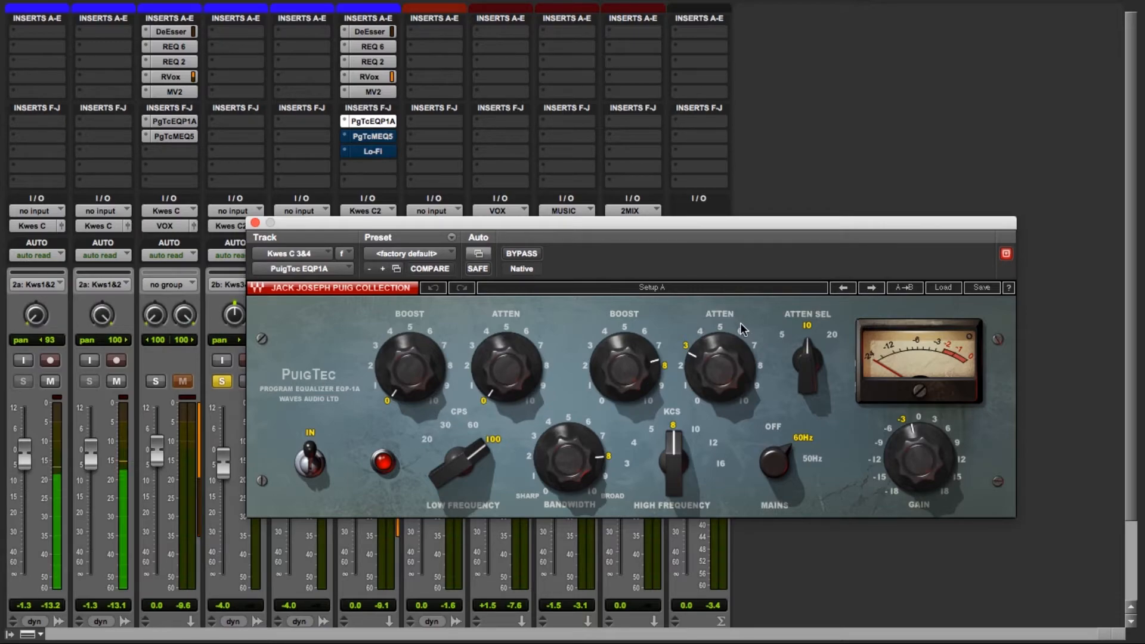
left_click(535, 256)
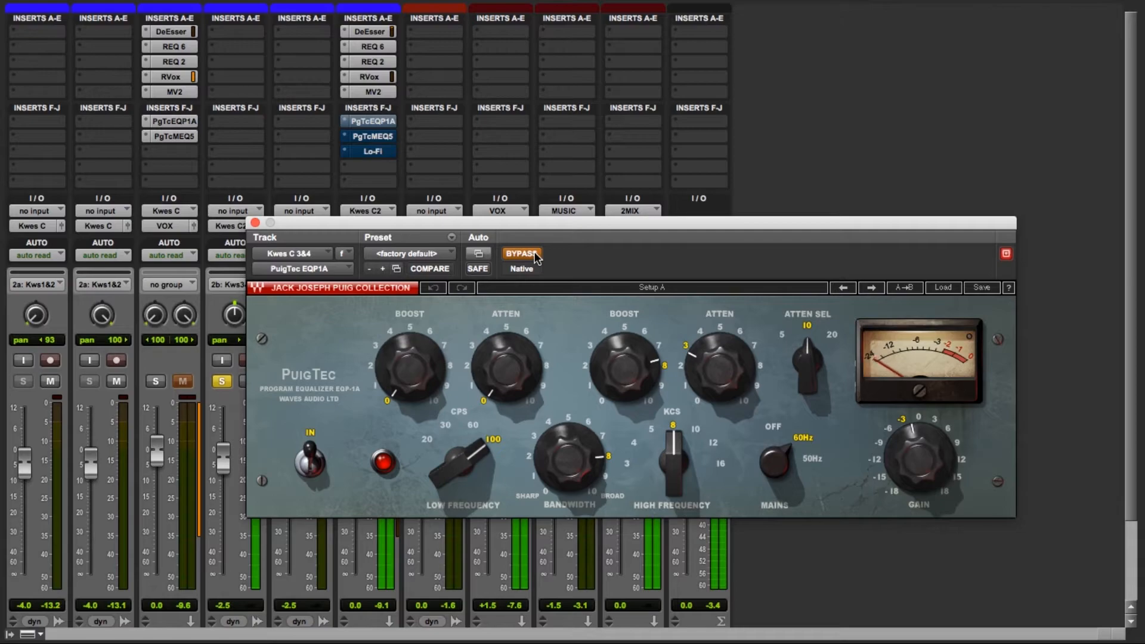
left_click(535, 255)
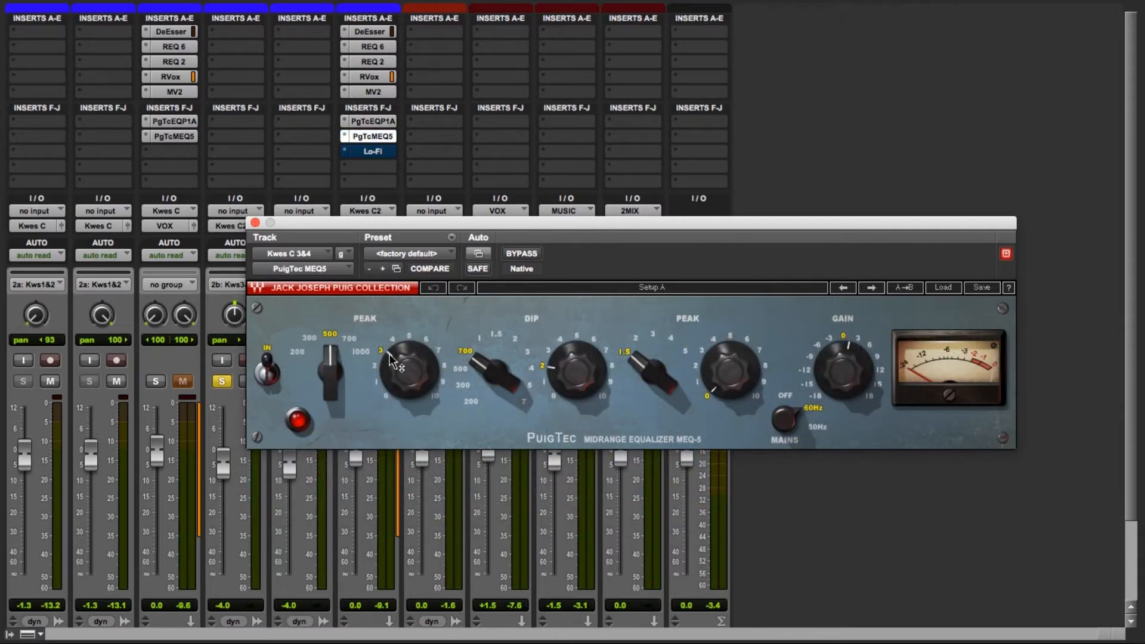
- Review the PuigTec MEQ5 settings on Kwes C 3&4 against those of REQ 6, EQP1A and REQ 2, ending on MEQ5
mouse_move(389, 353)
left_click(385, 48)
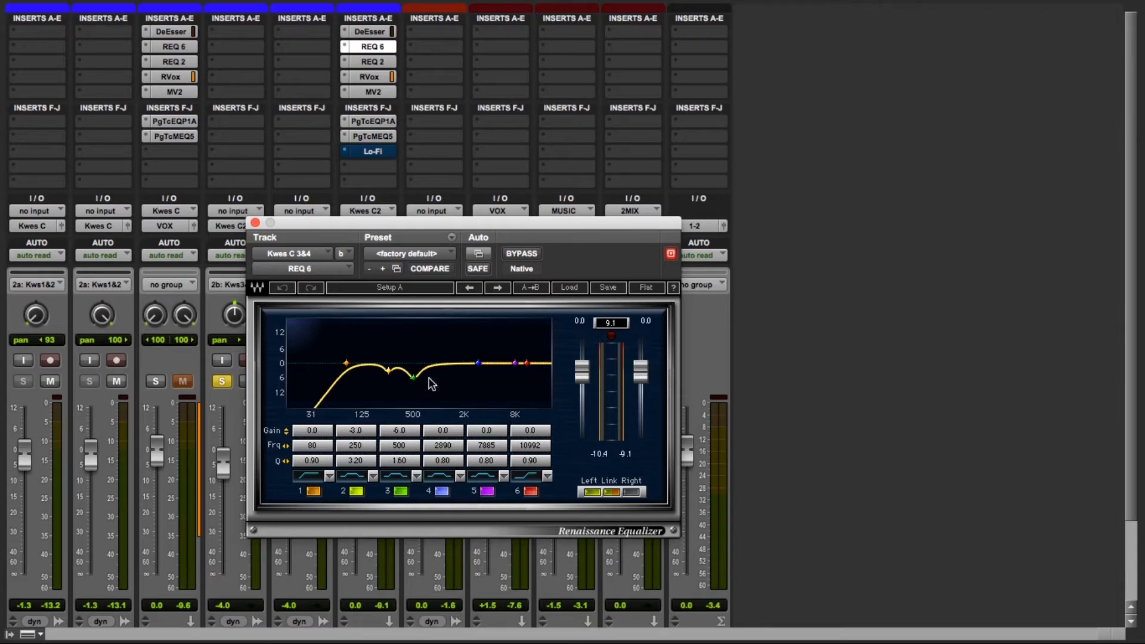
left_click(375, 135)
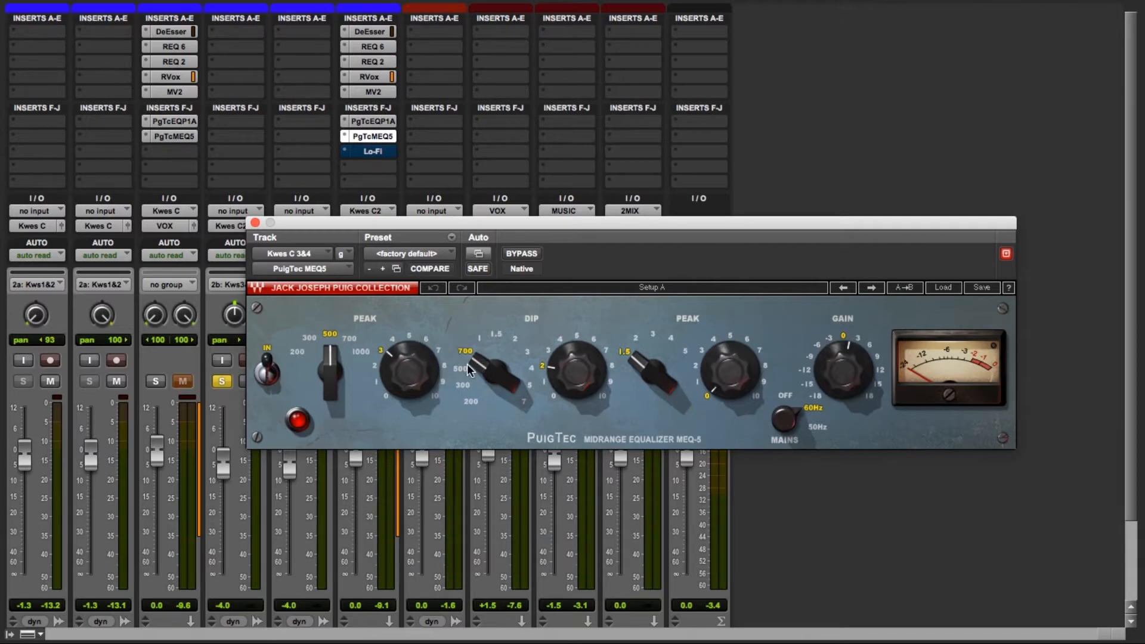
left_click(368, 123)
left_click(389, 135)
left_click(384, 60)
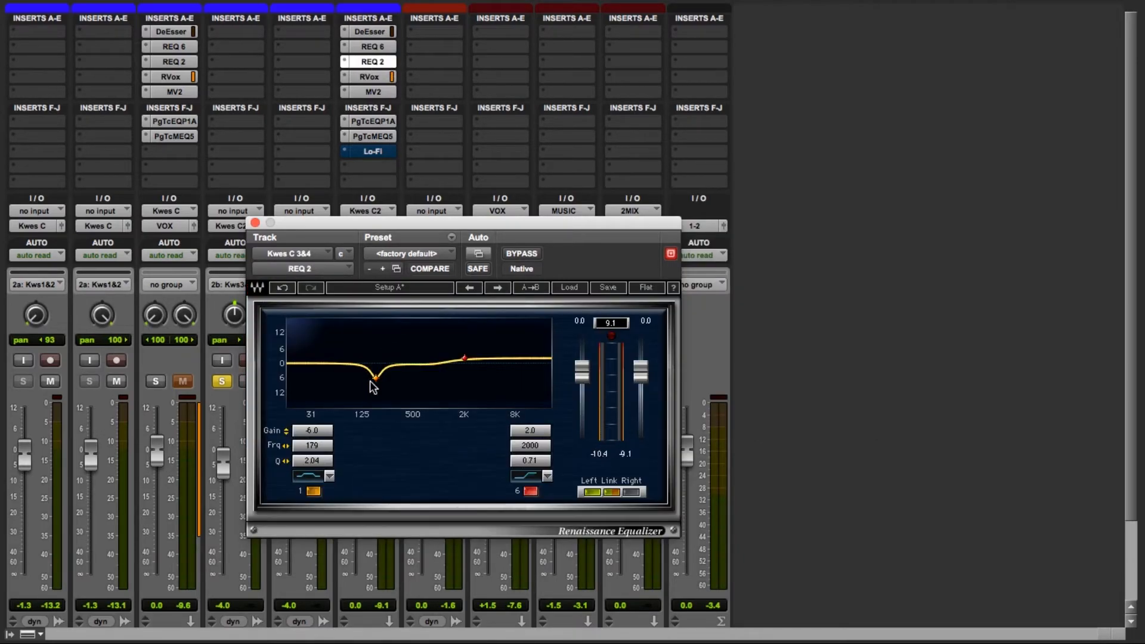
left_click(375, 139)
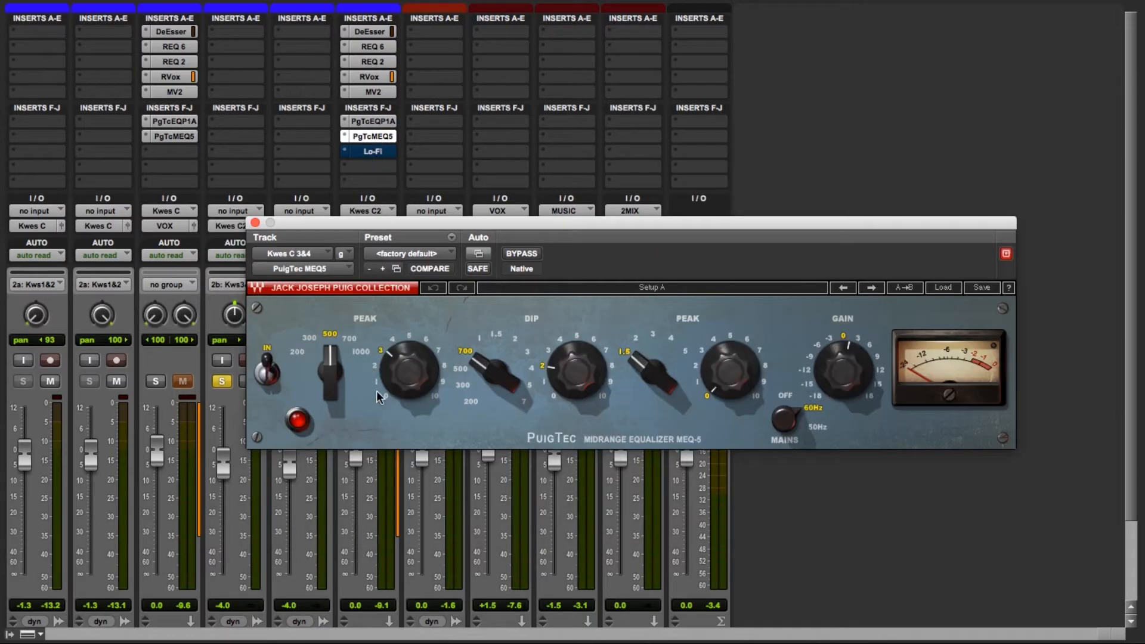
left_click(385, 48)
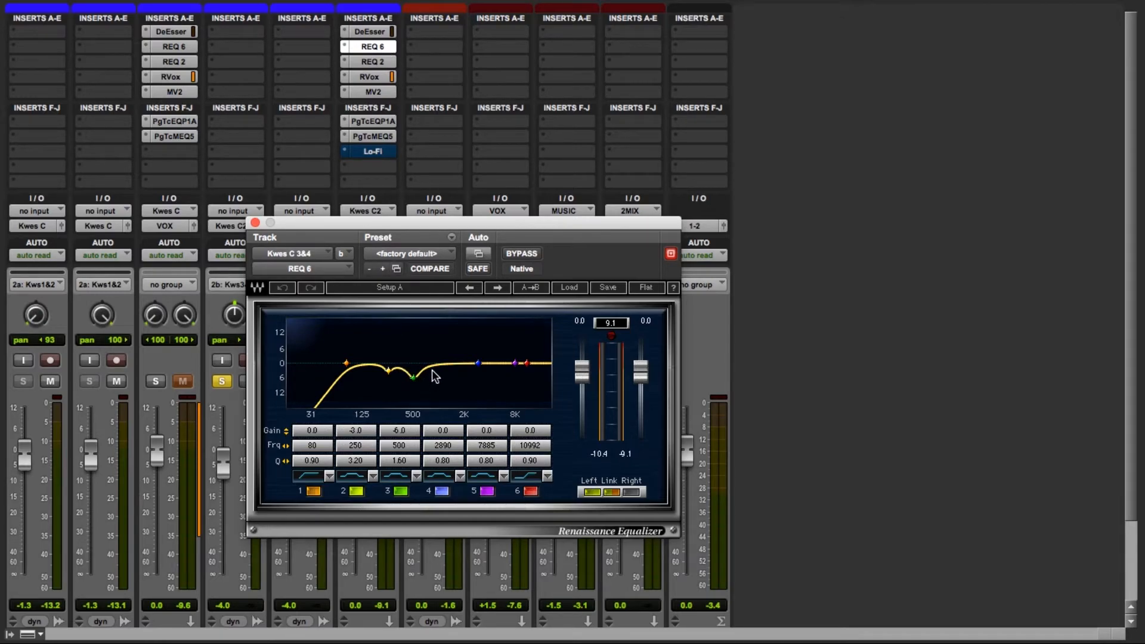
left_click(373, 137)
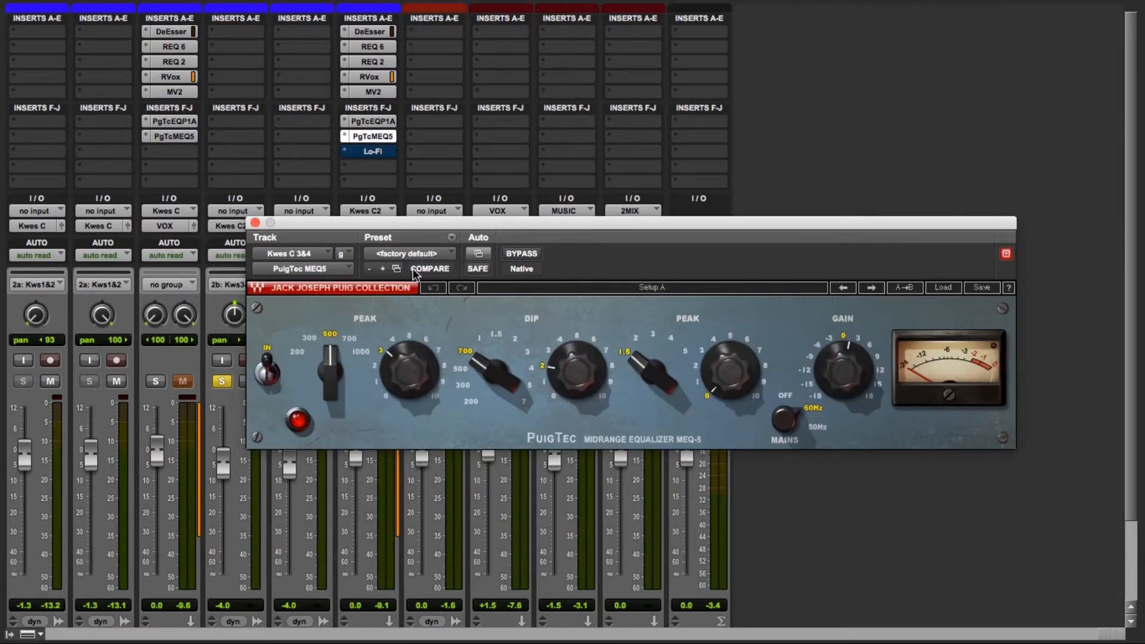
- Compare PuigTec MEQ5 bypassed and active twice while the vocal plays, and leave it active
left_click(523, 254)
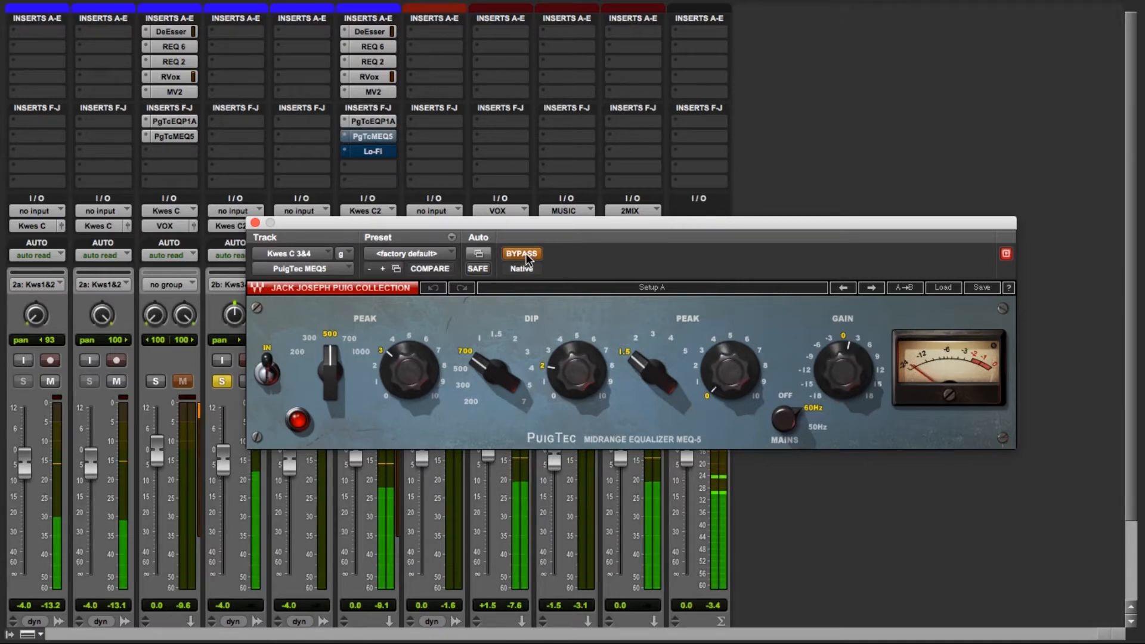
left_click(525, 253)
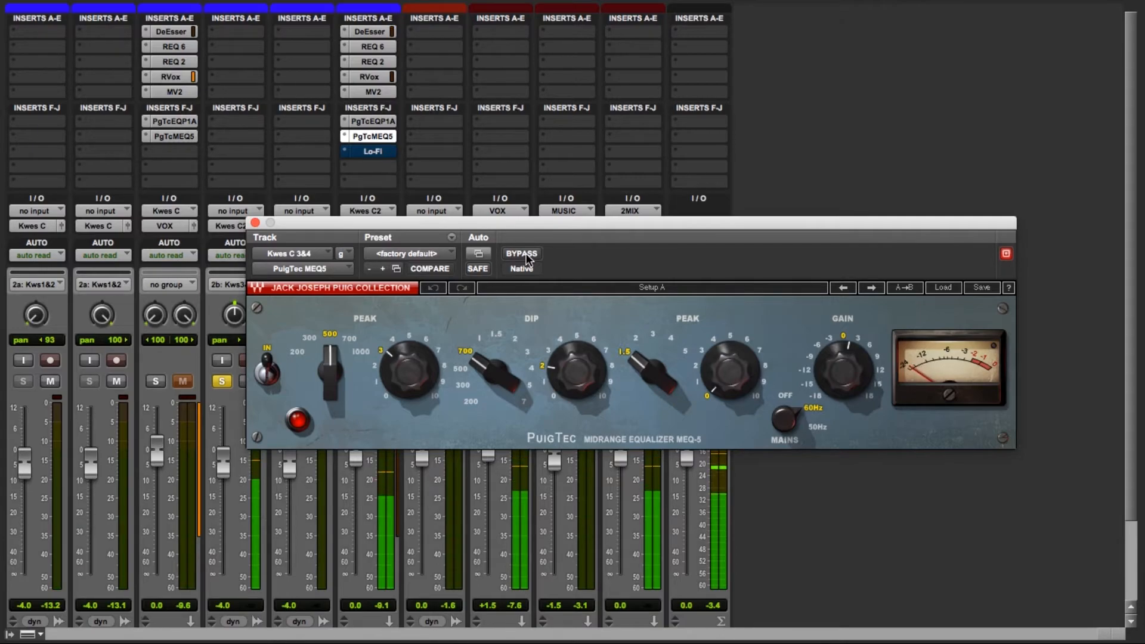
left_click(526, 257)
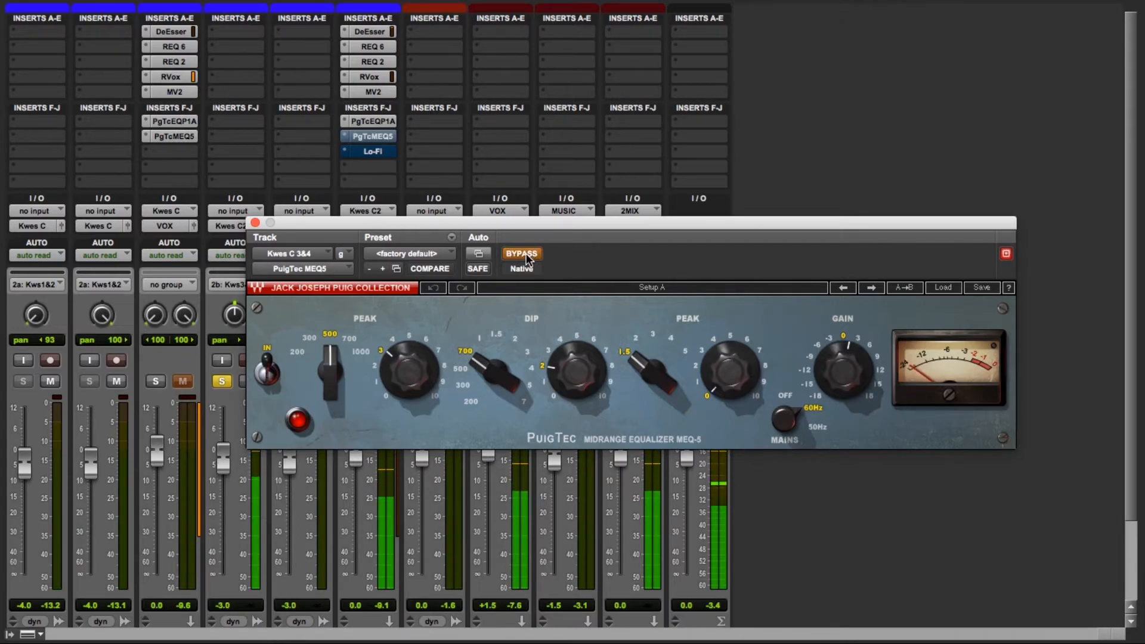
left_click(525, 256)
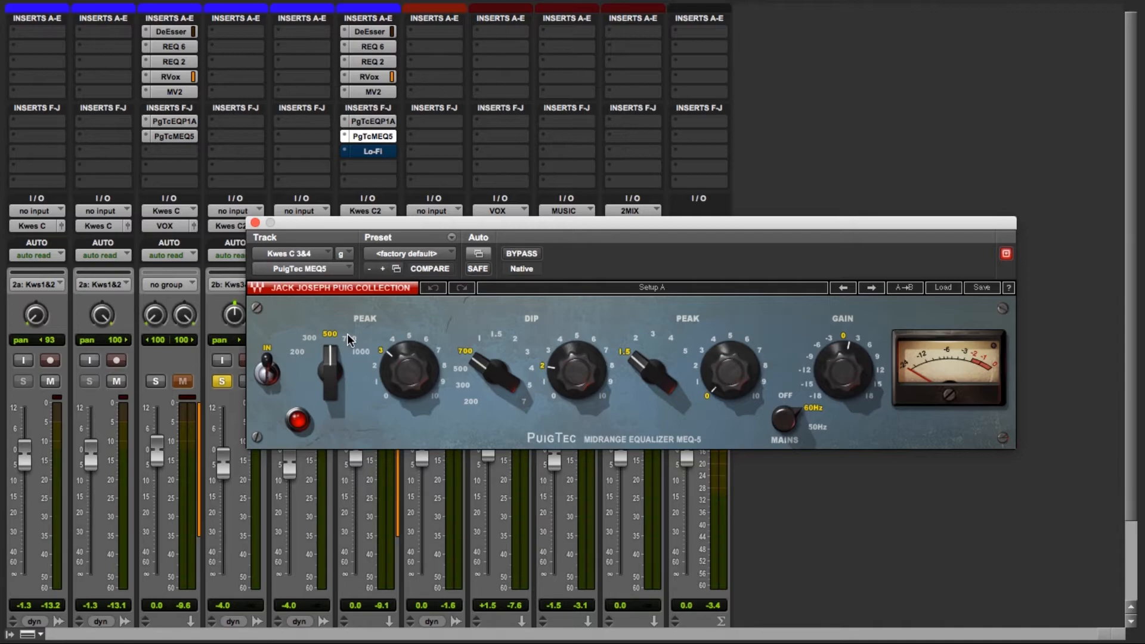
- Recheck the REQ 6 cuts on Kwes C 3&4, return to MEQ5 to examine its Peak and Dip settings, and play the vocal
left_click(373, 46)
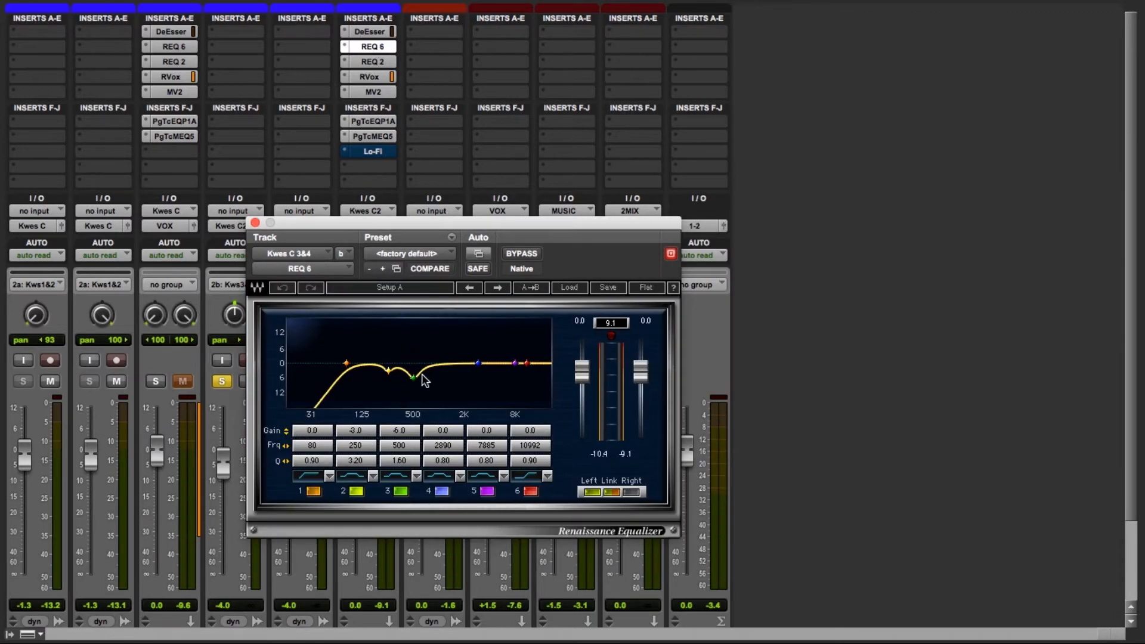
left_click(389, 136)
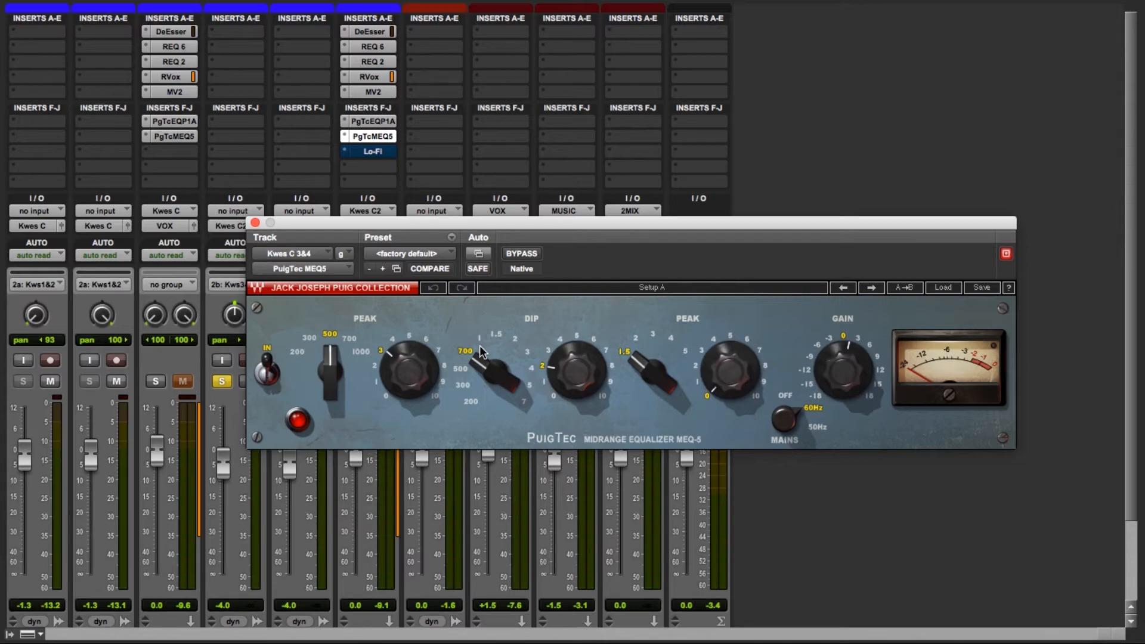
mouse_move(570, 373)
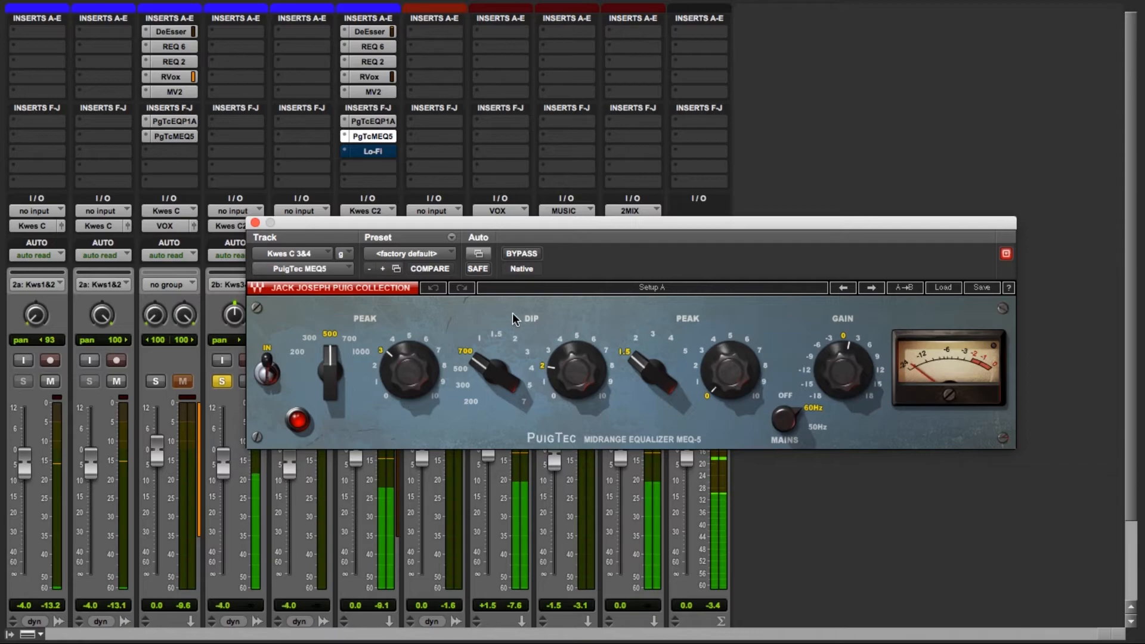
- Open Lo-Fi on Kwes C 3&4 and compare it active and bypassed during playback, ending with it active
left_click(380, 152)
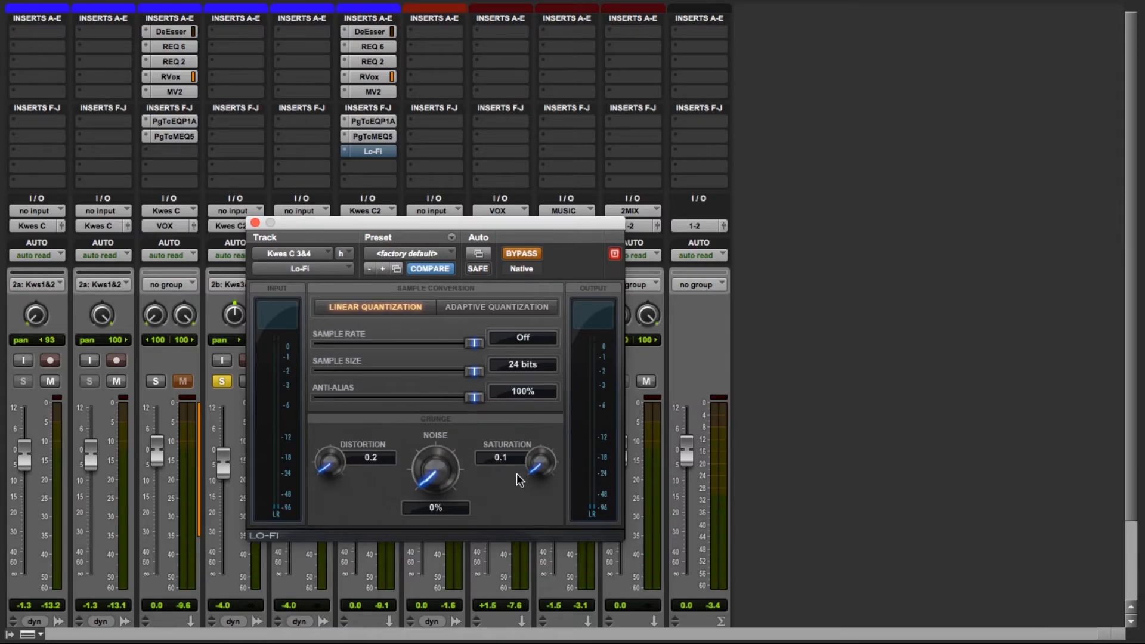
left_click(533, 256)
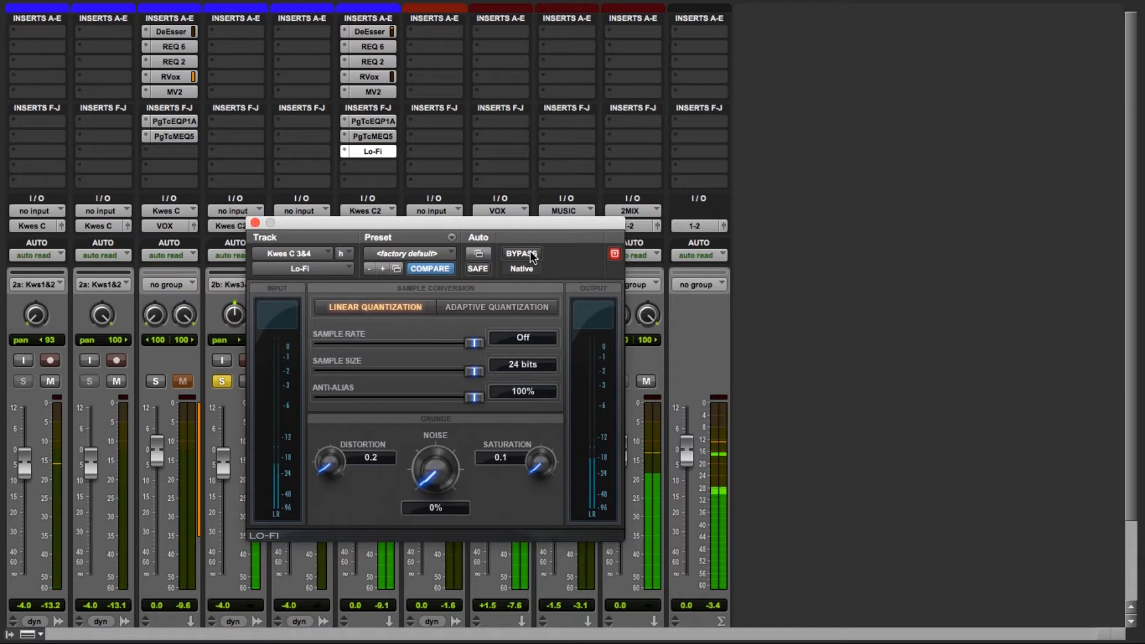
left_click(534, 256)
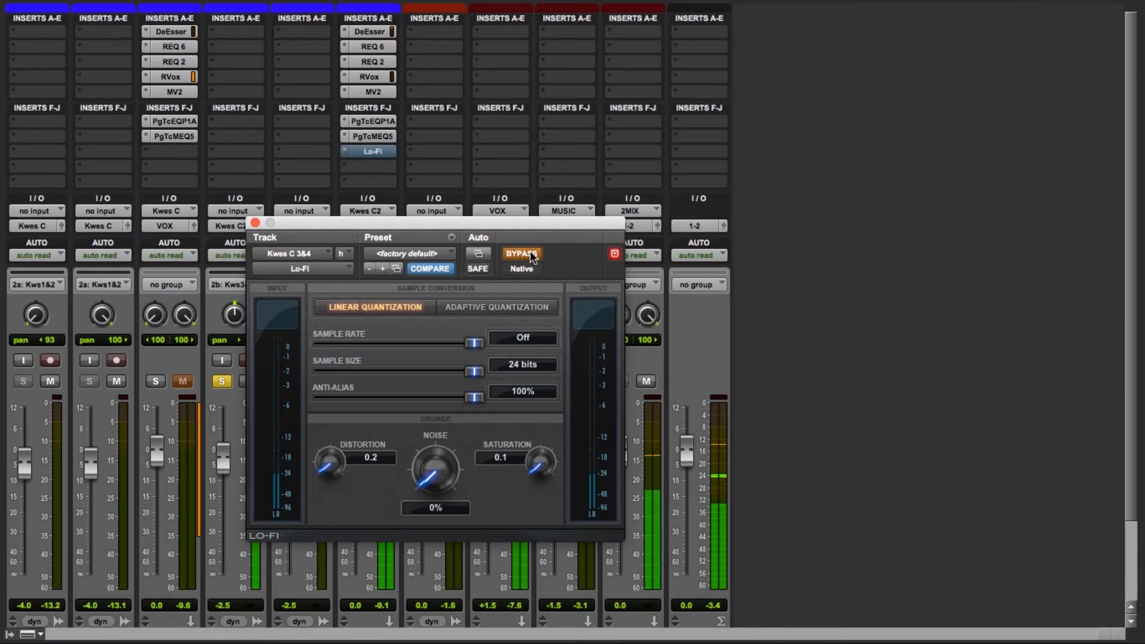
left_click(533, 255)
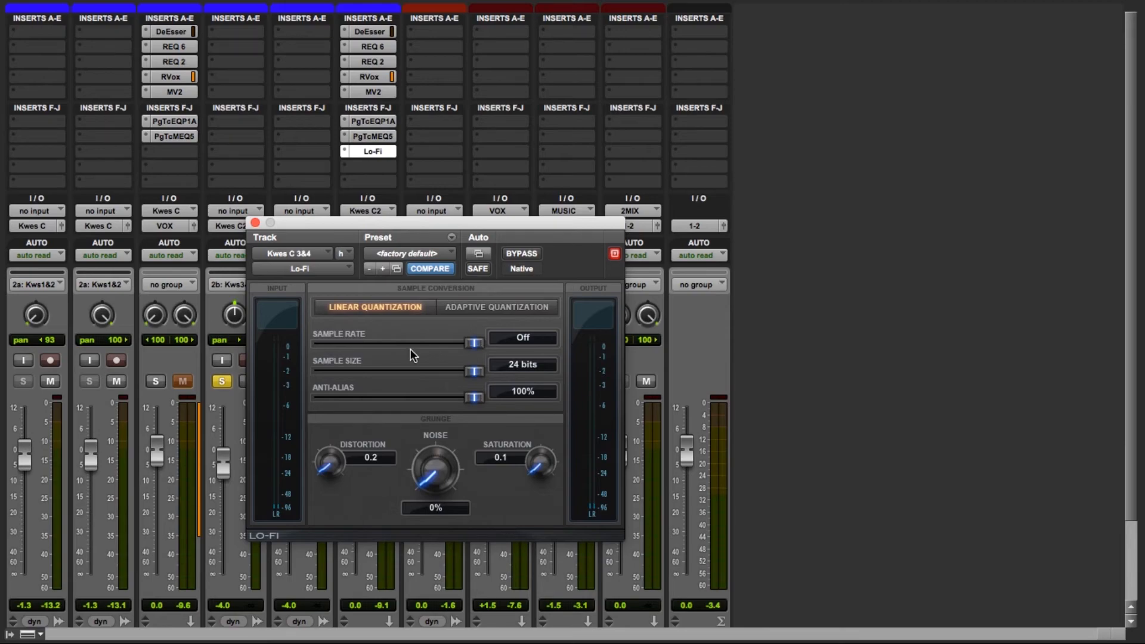
- Replay the vocal with Lo-Fi bypassed and active again, leave it active, and close its plug-in window
key("space")
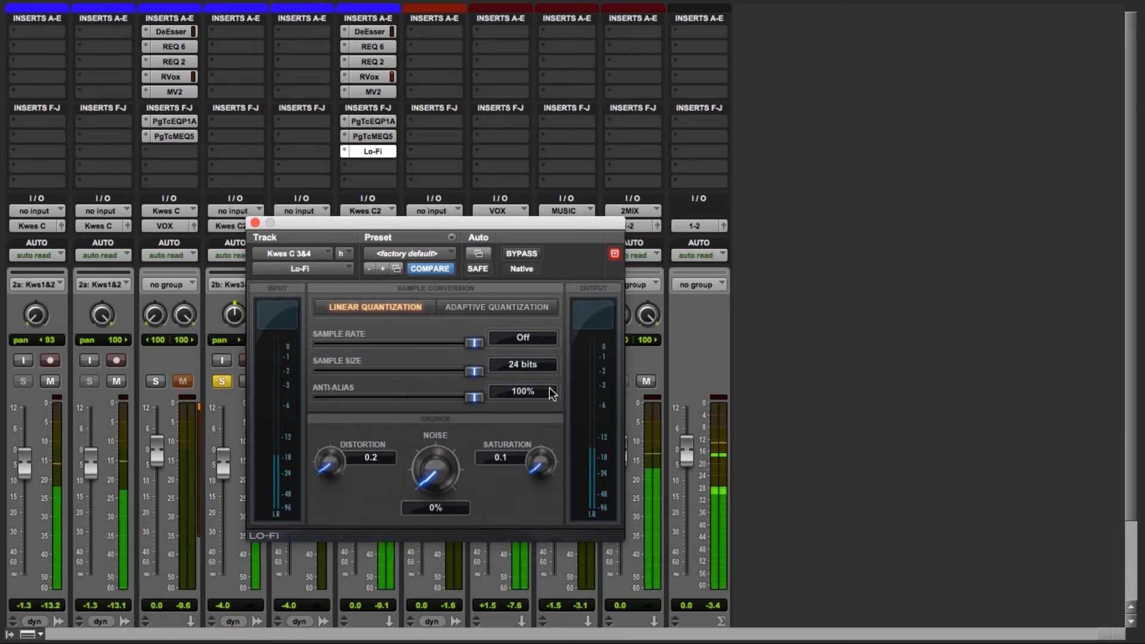
left_click(531, 254)
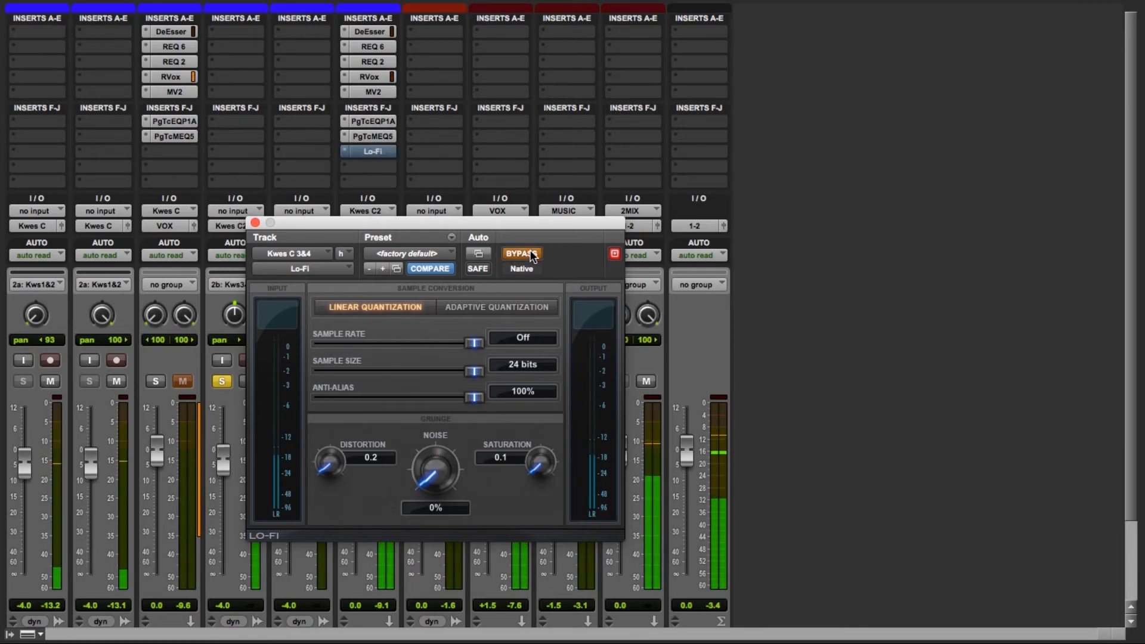
left_click(531, 254)
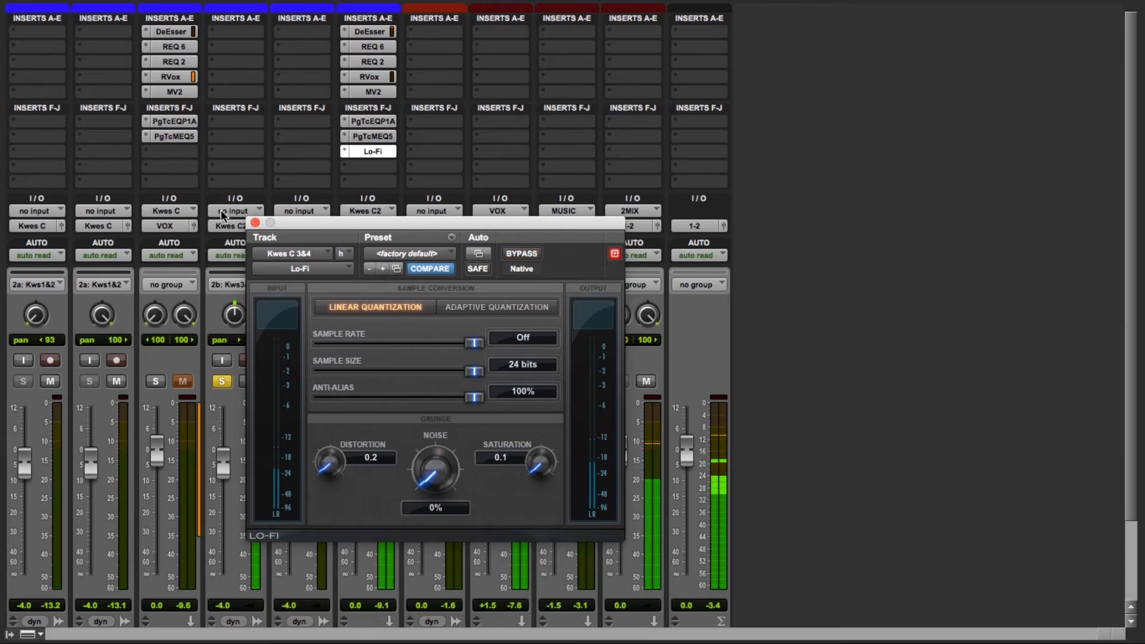
left_click(254, 223)
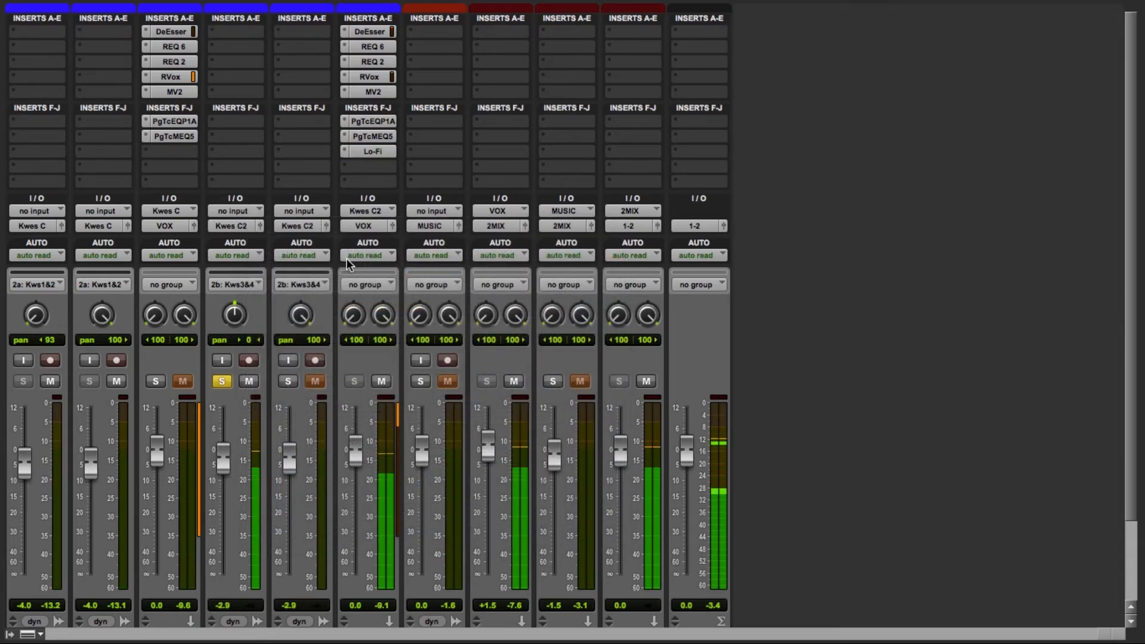
- Unsolo kwsvclsp3L and mute both kwsvclsp3L and kwsvclsp4L
left_click(222, 381)
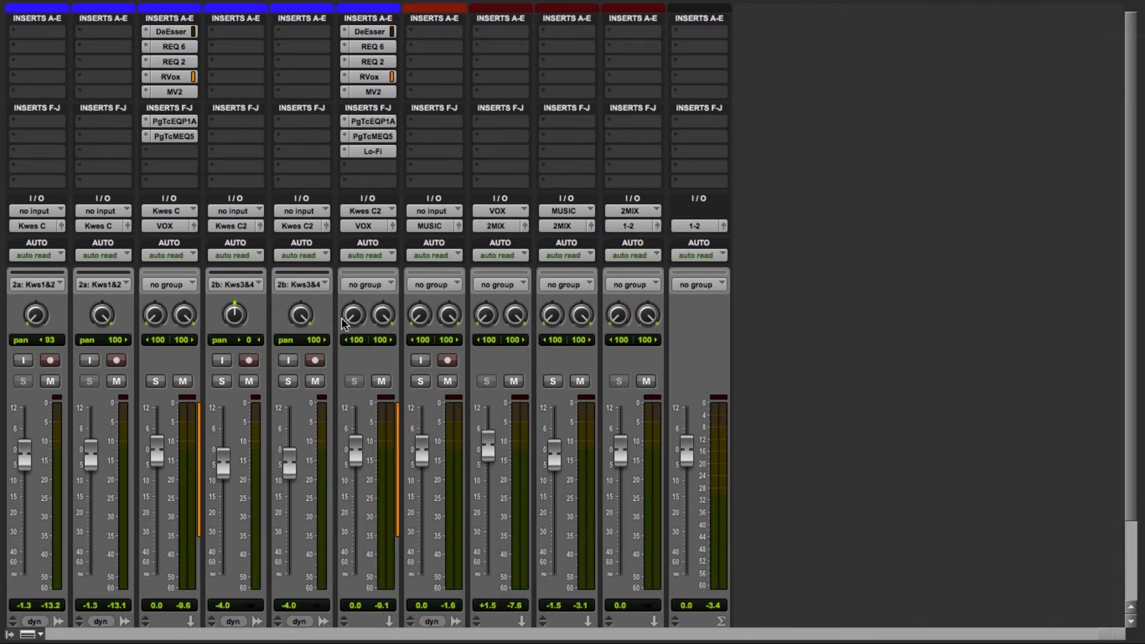
scroll(305, 374, "down", 3)
left_click(316, 287)
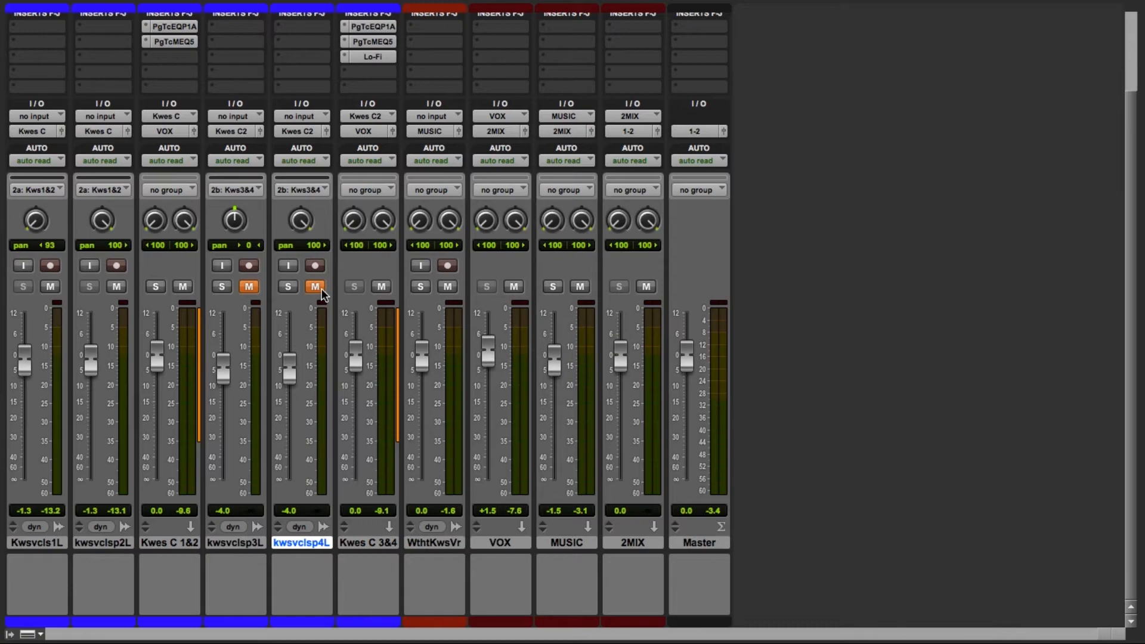
scroll(325, 208, "up", 3)
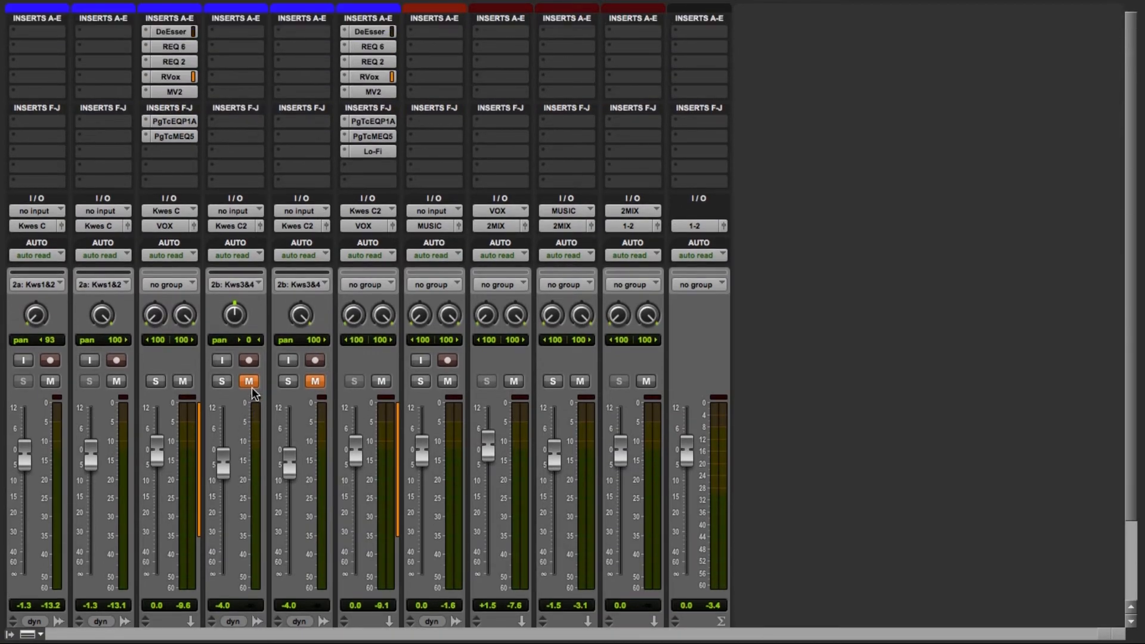
- Unmute kwsvclsp3L while keeping kwsvclsp4L muted
left_click(251, 383)
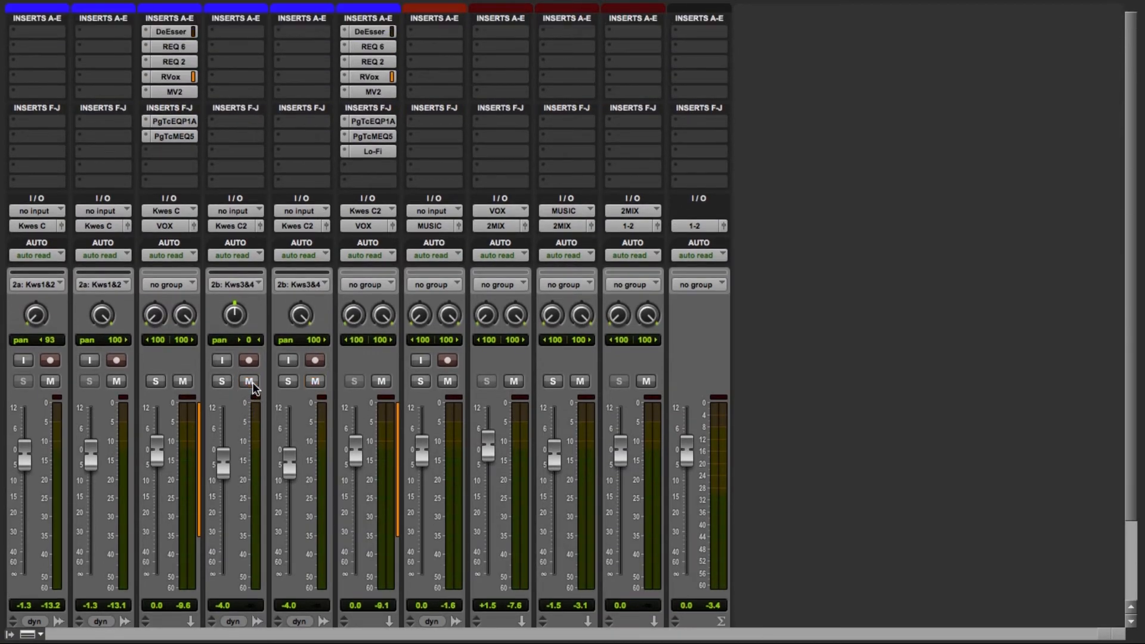
left_click(315, 383)
scroll(361, 295, "down", 3)
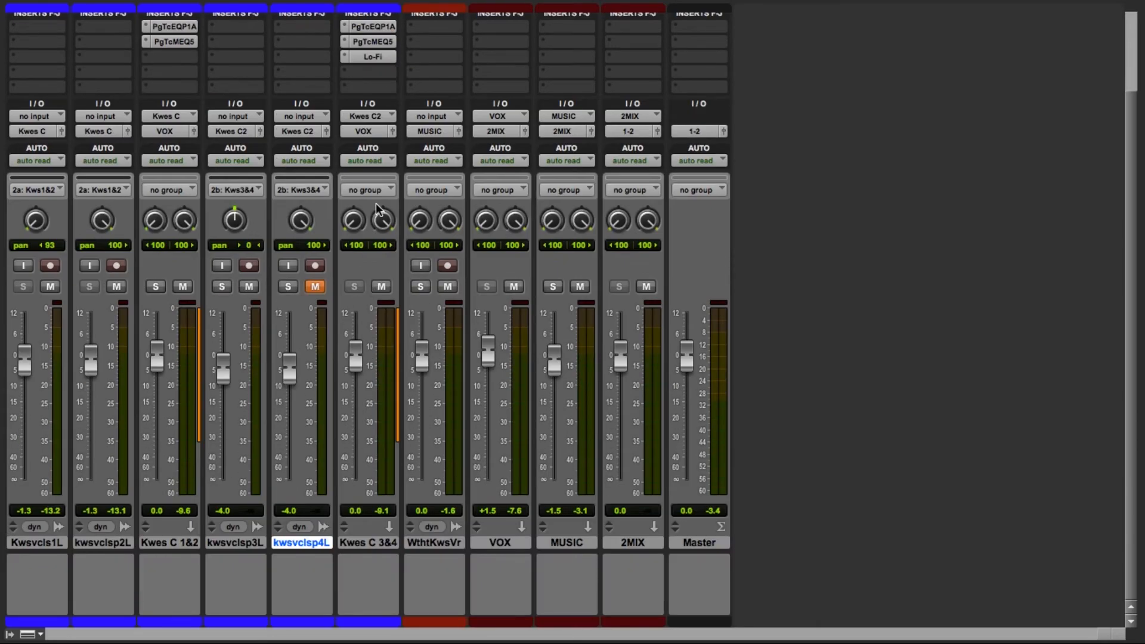
scroll(376, 203, "up", 3)
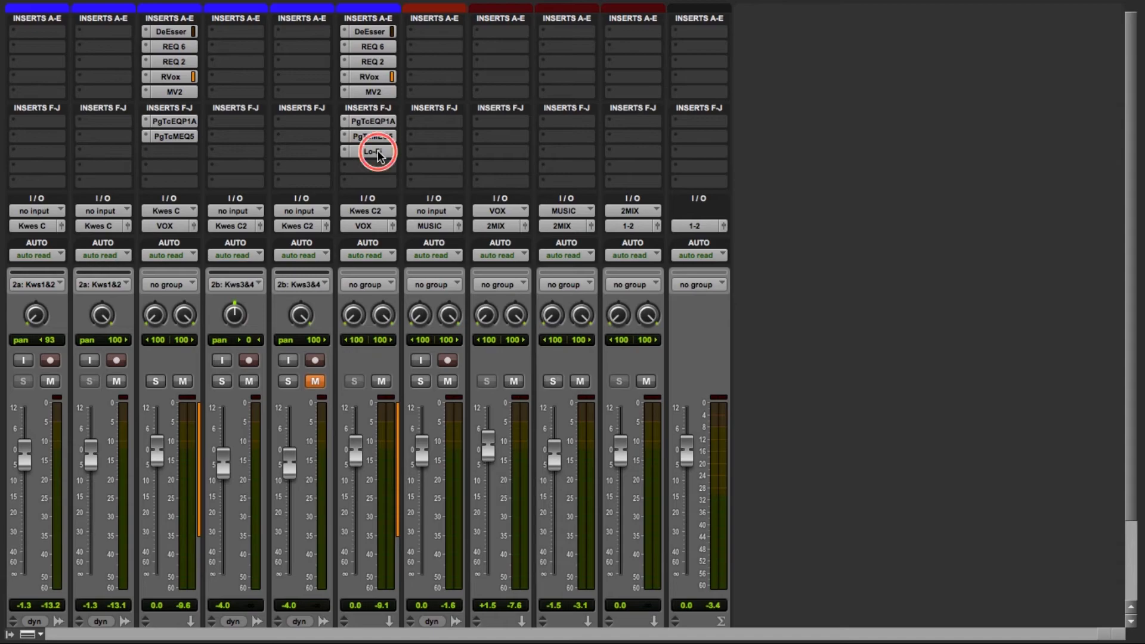
- Bypass every insert on Kwes C 3&4, from DeEsser through Lo-Fi, and start playback of the mix
left_click(379, 92, "super")
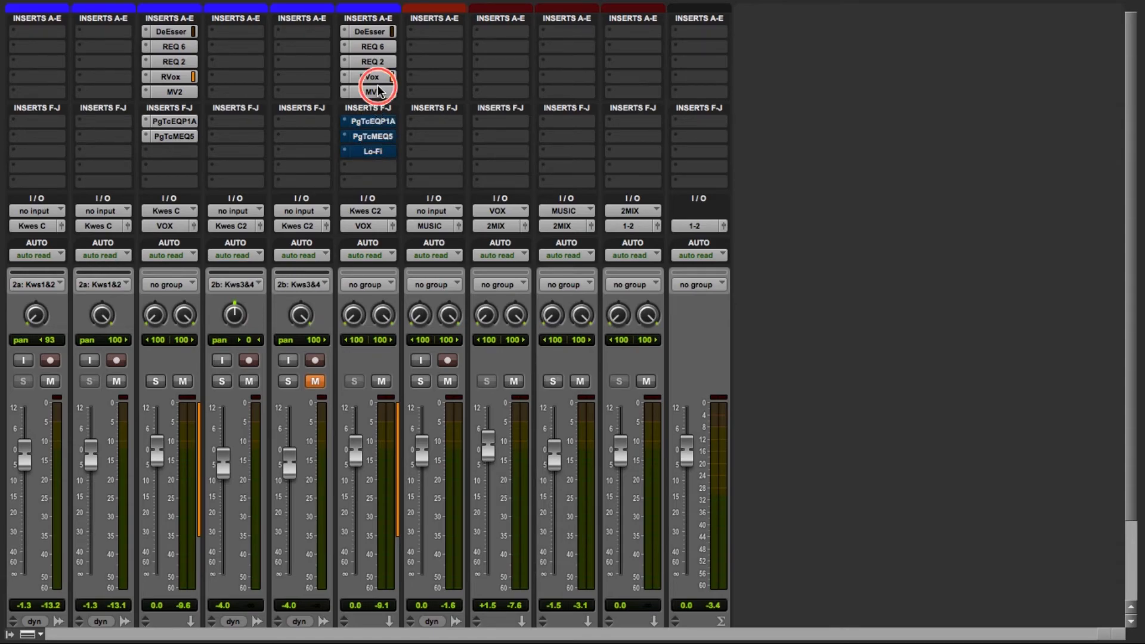
left_click(378, 76, "super")
left_click(378, 48, "super")
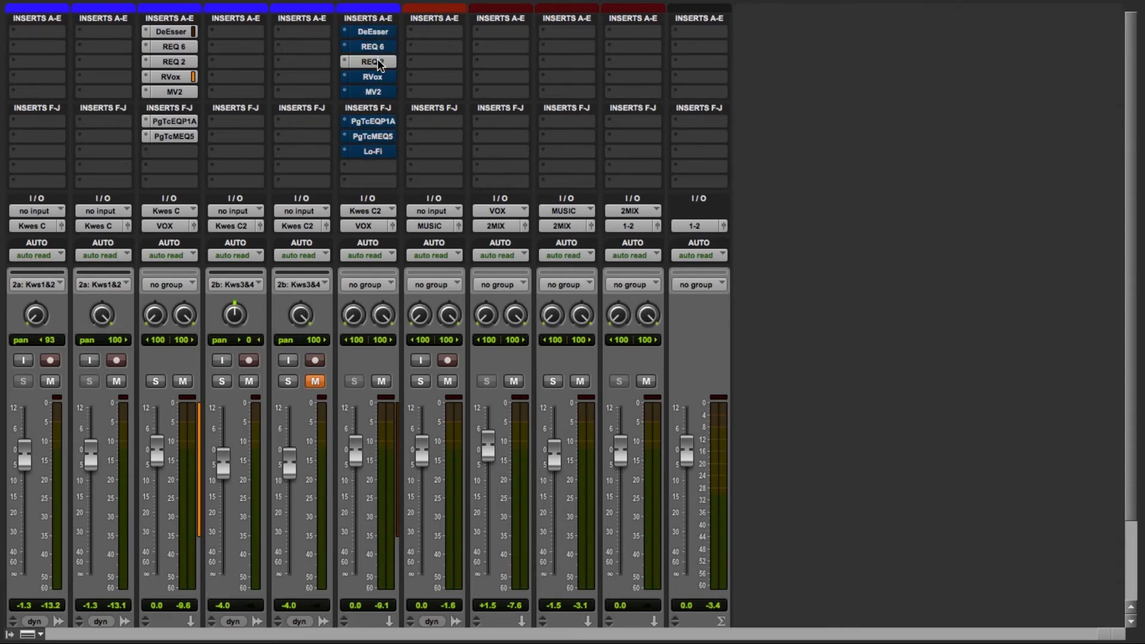
key("space")
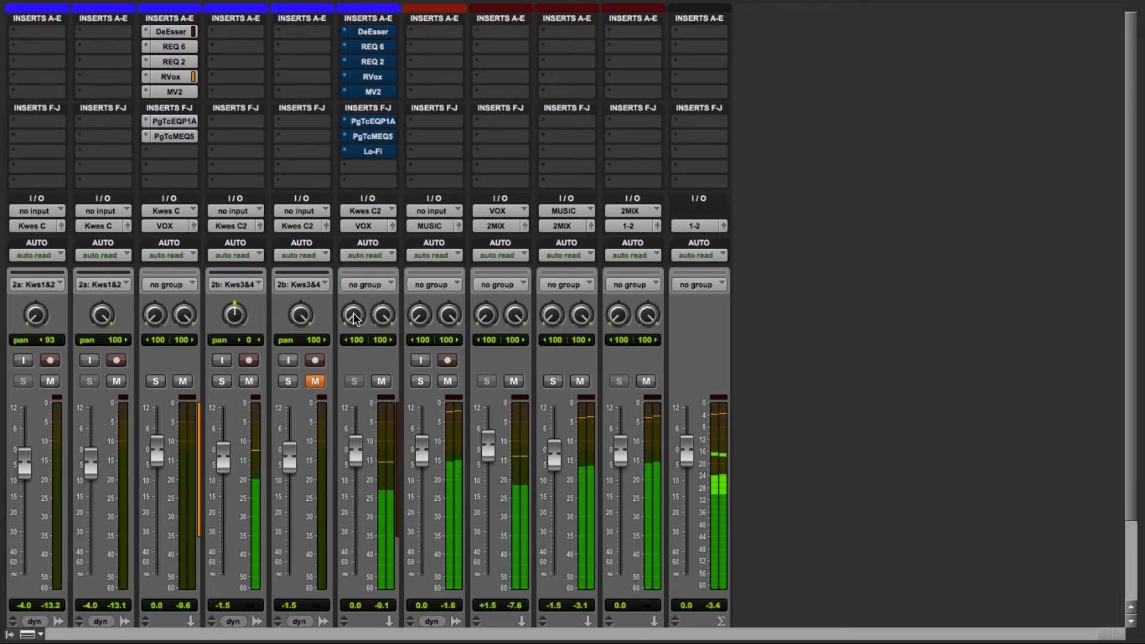
- Activate DeEsser and REQ 6 on Kwes C 3&4 during playback, opening both plug-in windows and moving them clear of the inserts
left_click(383, 36)
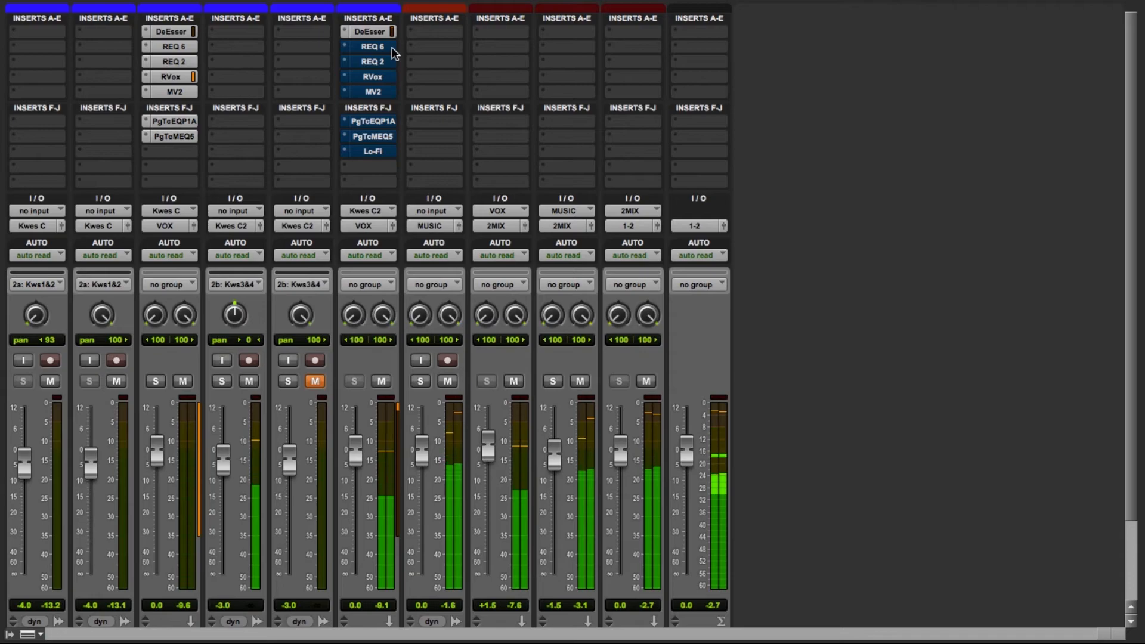
left_click(387, 34)
left_click_drag(288, 26, 788, 53)
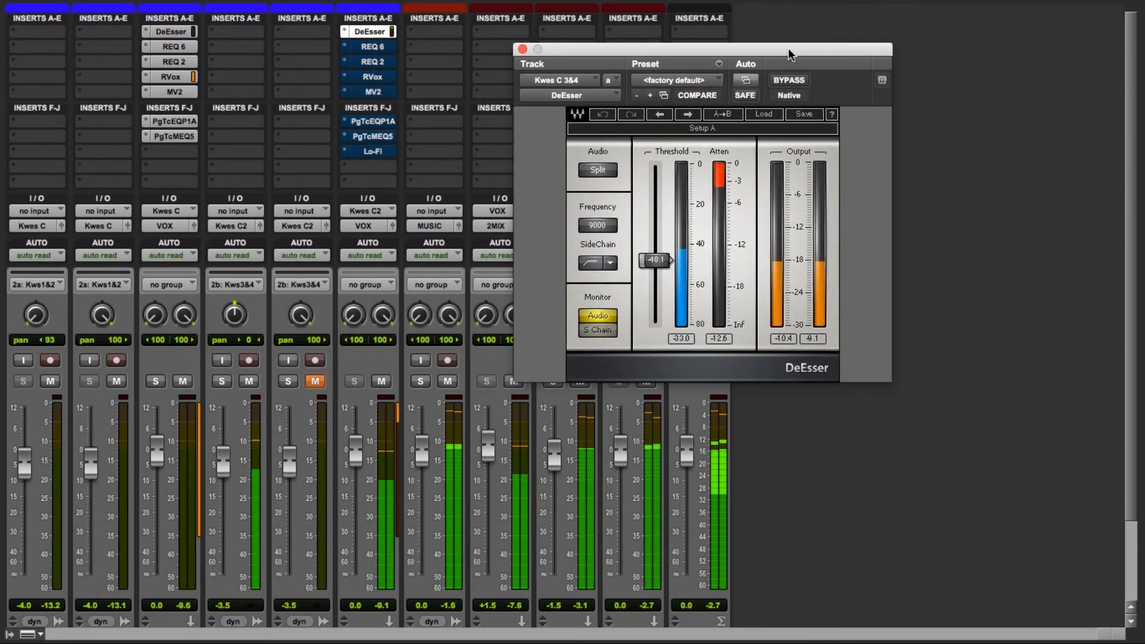
left_click(389, 45)
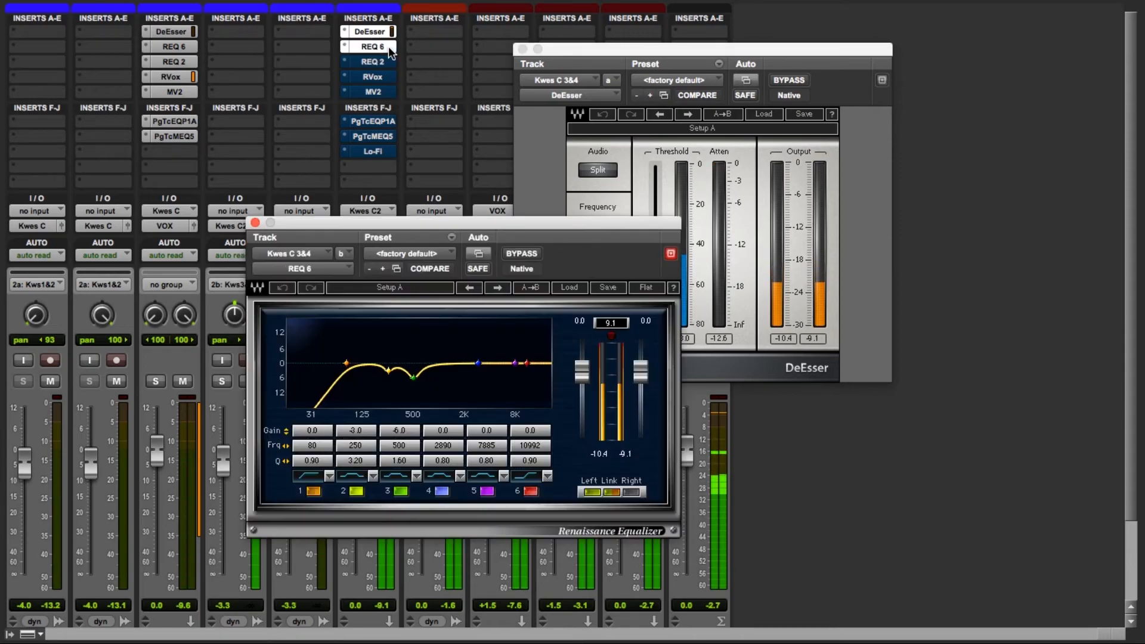
left_click_drag(376, 219, 643, 64)
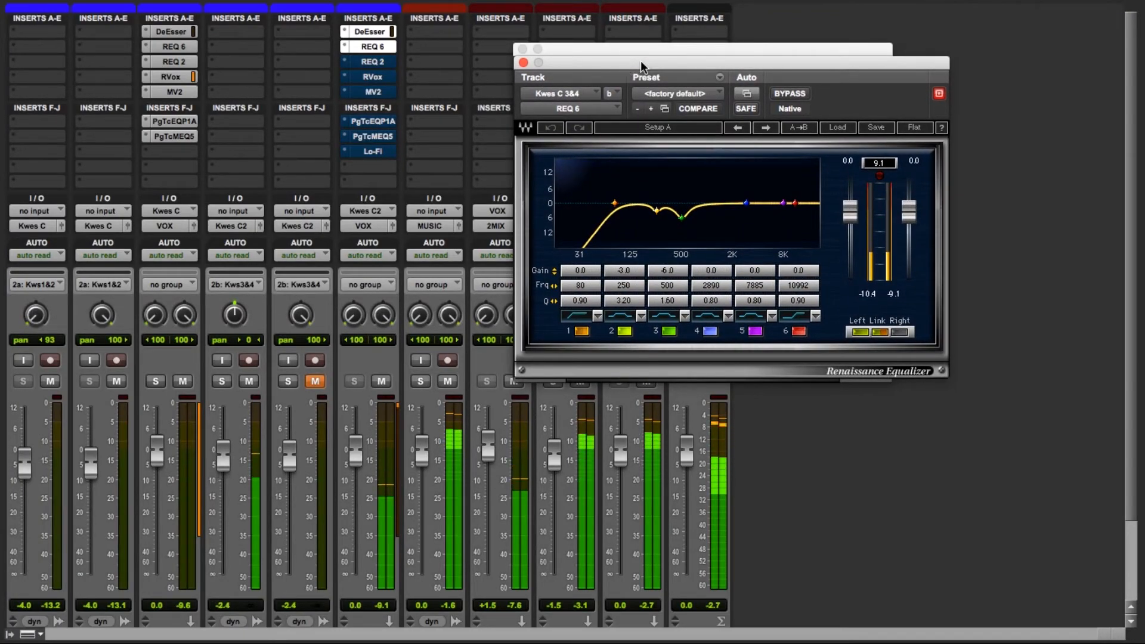
- Open REQ 2 on Kwes C 3&4 and compare it active and bypassed during playback, ending with it active
left_click(385, 61)
left_click_drag(378, 26, 850, 229)
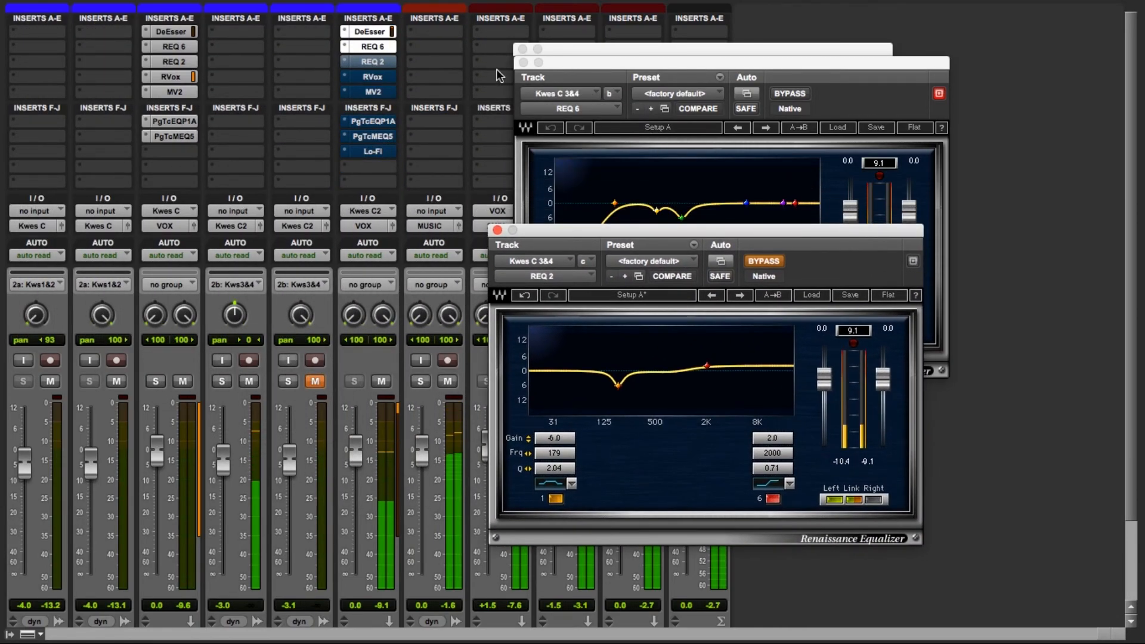
left_click(385, 62, "super")
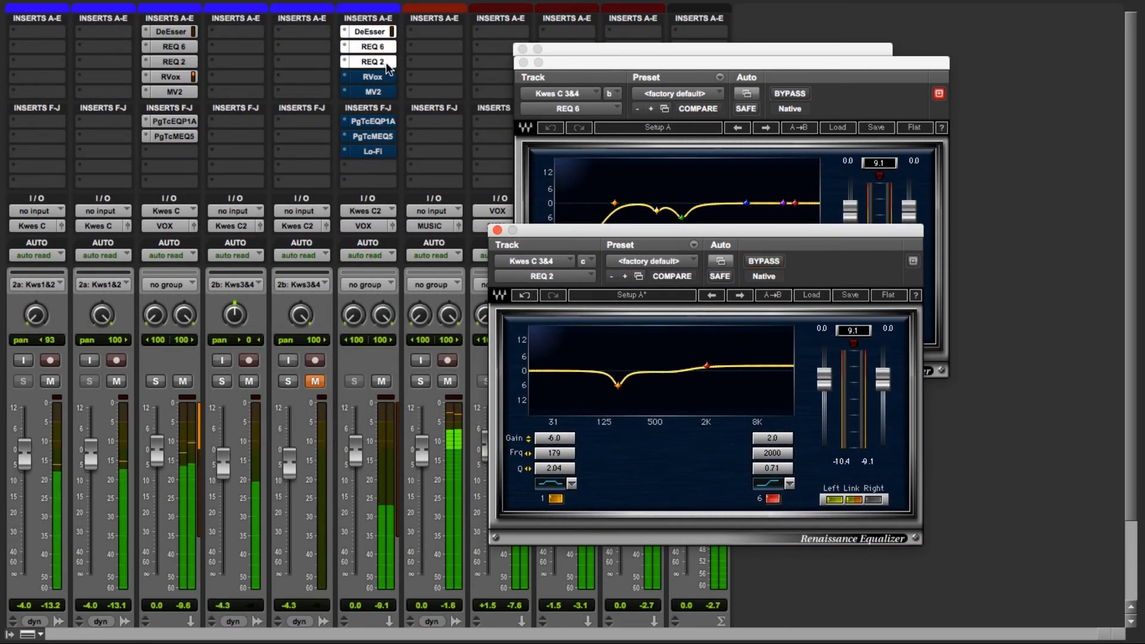
left_click_drag(535, 230, 594, 171)
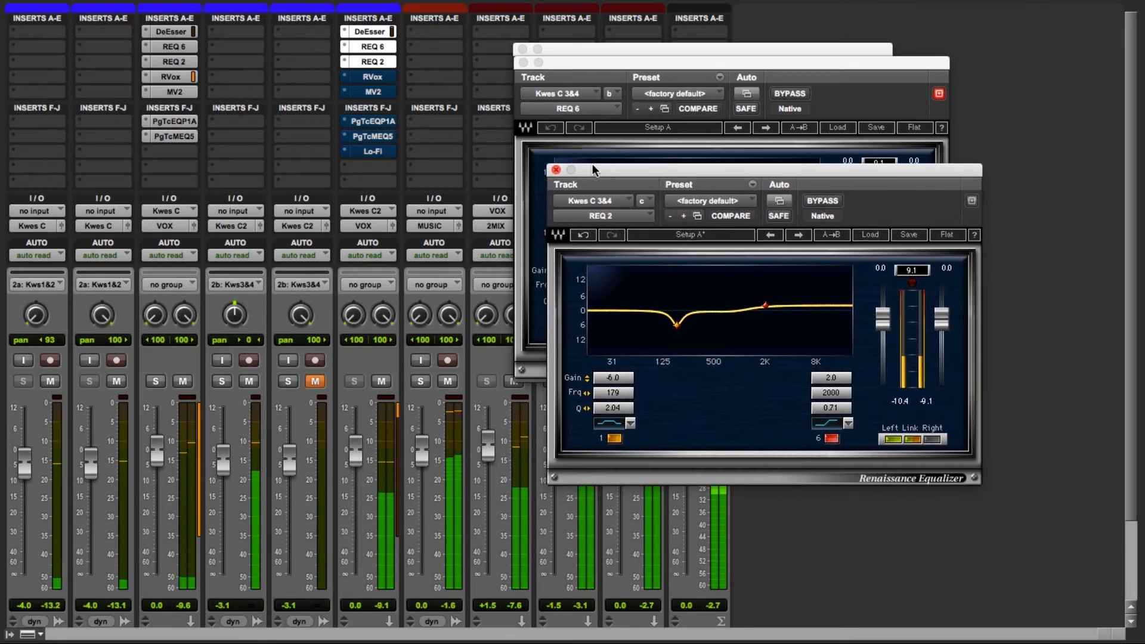
left_click(394, 62, "super")
left_click(393, 62, "super")
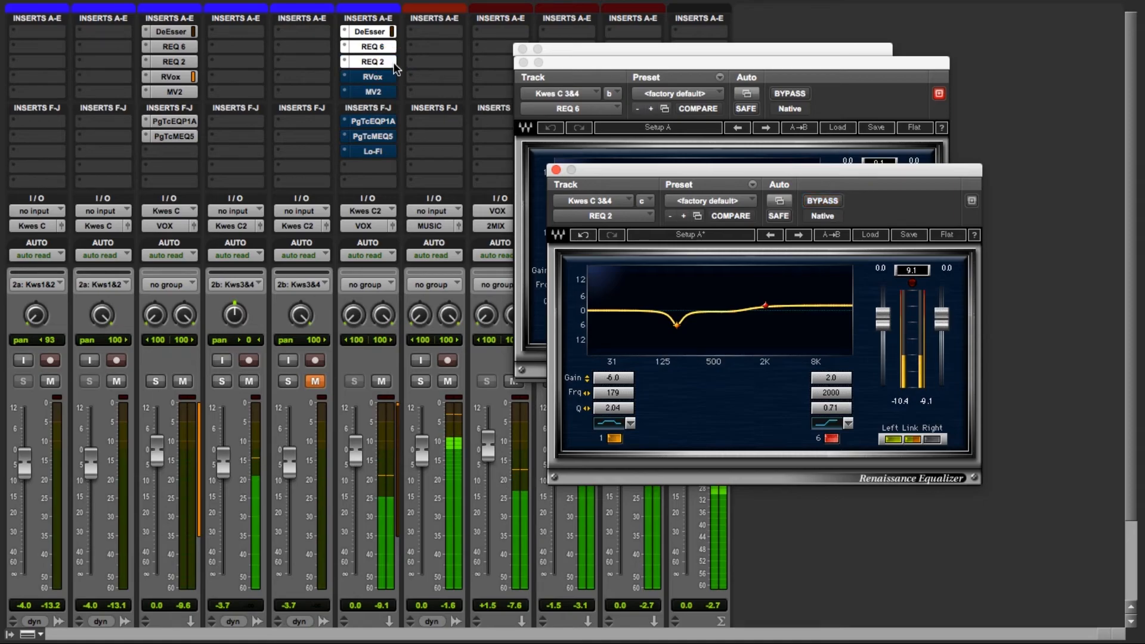
- Open RVox on Kwes C 3&4, activate it, and move its window clear of the inserts
left_click(385, 76)
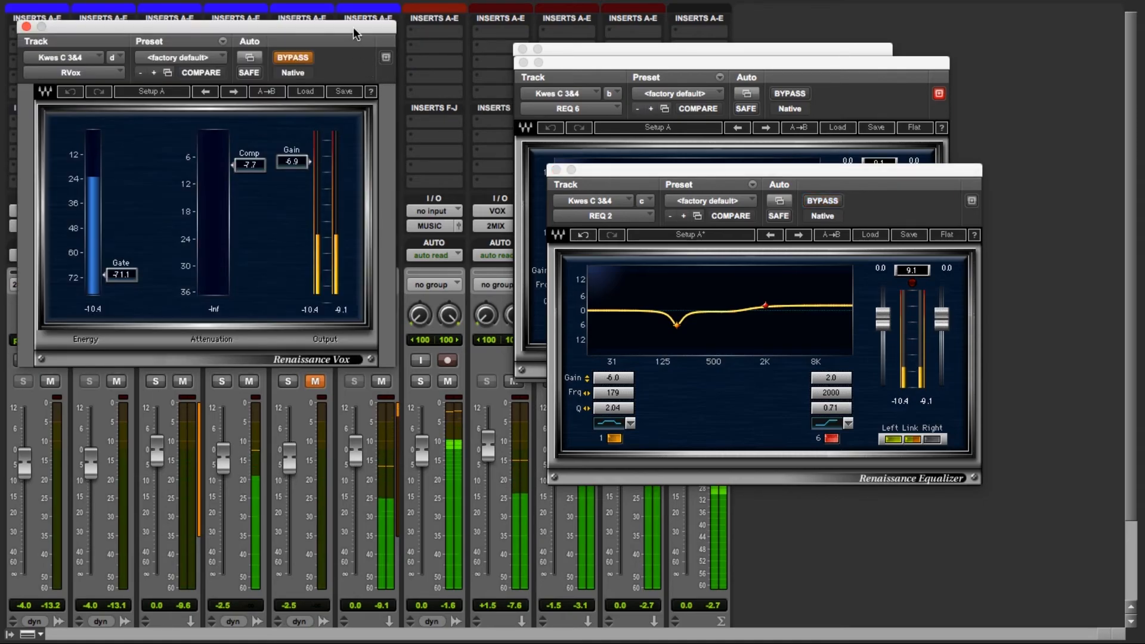
left_click_drag(314, 26, 900, 253)
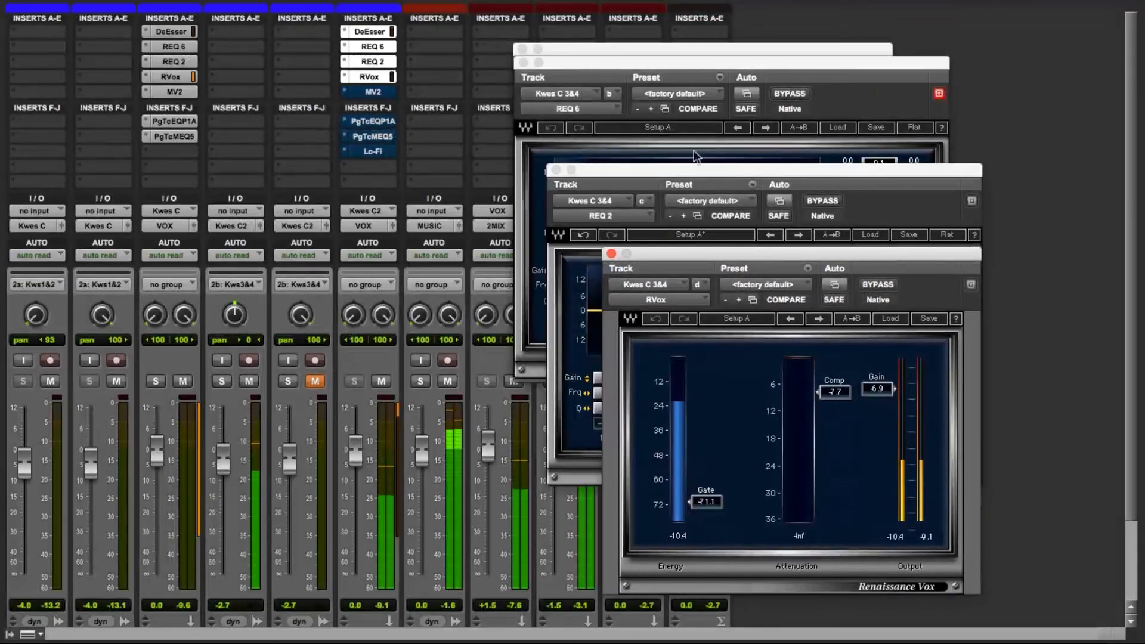
- Compare the mix with DeEsser, REQ 6, REQ 2 and RVox on Kwes C 3&4 all bypassed and all active again
left_click(389, 77)
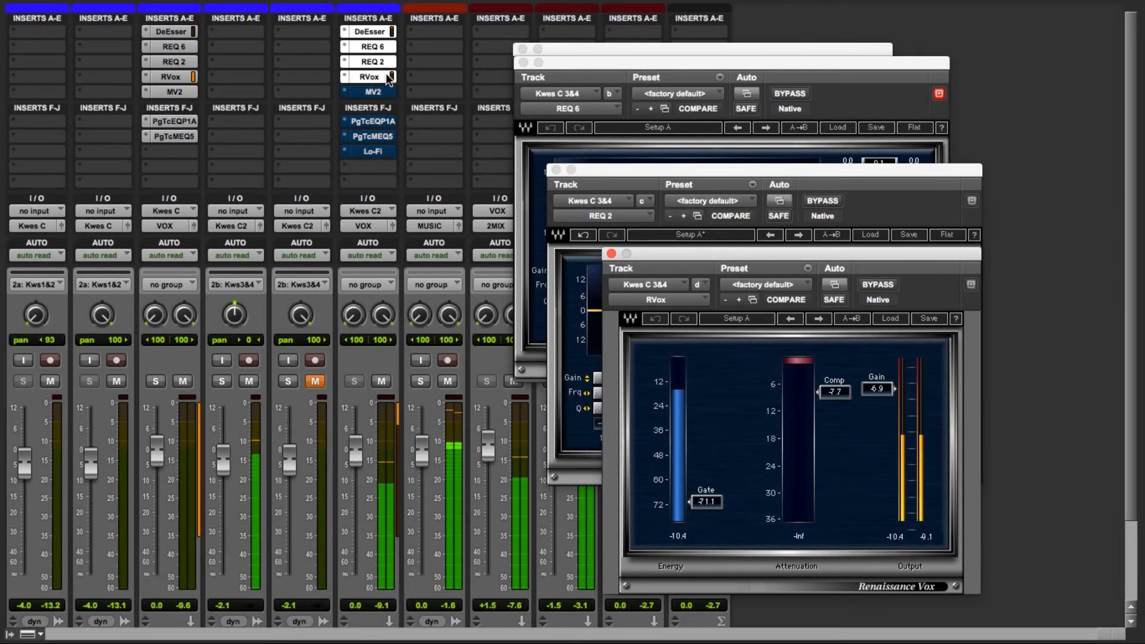
left_click(386, 61, "super")
left_click(386, 46, "super")
left_click(387, 31, "super")
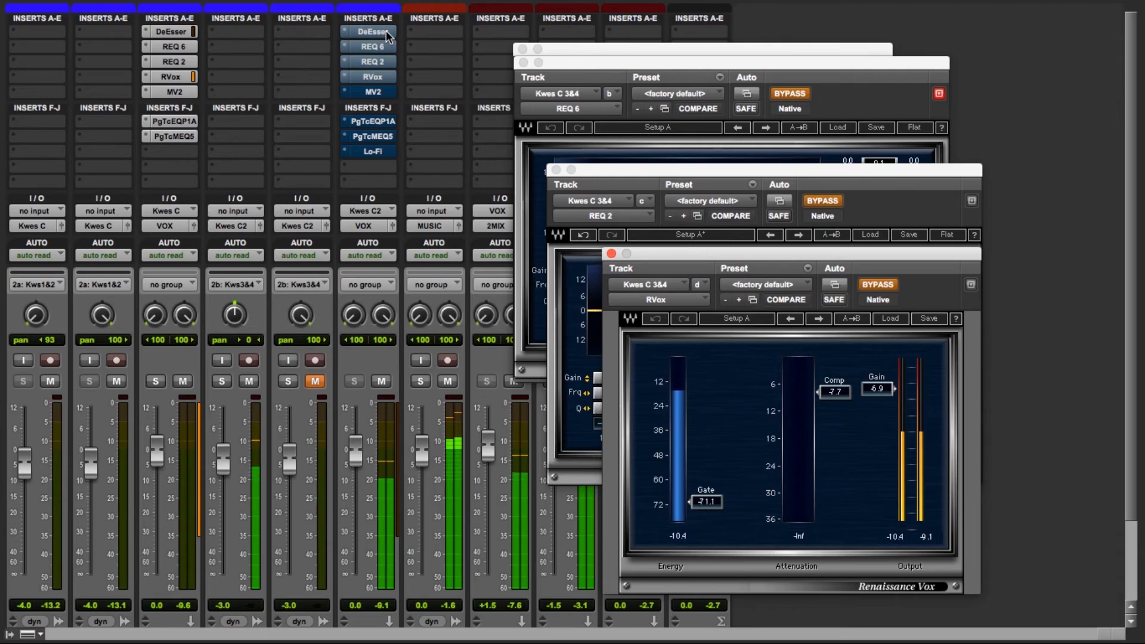
left_click(386, 32, "super")
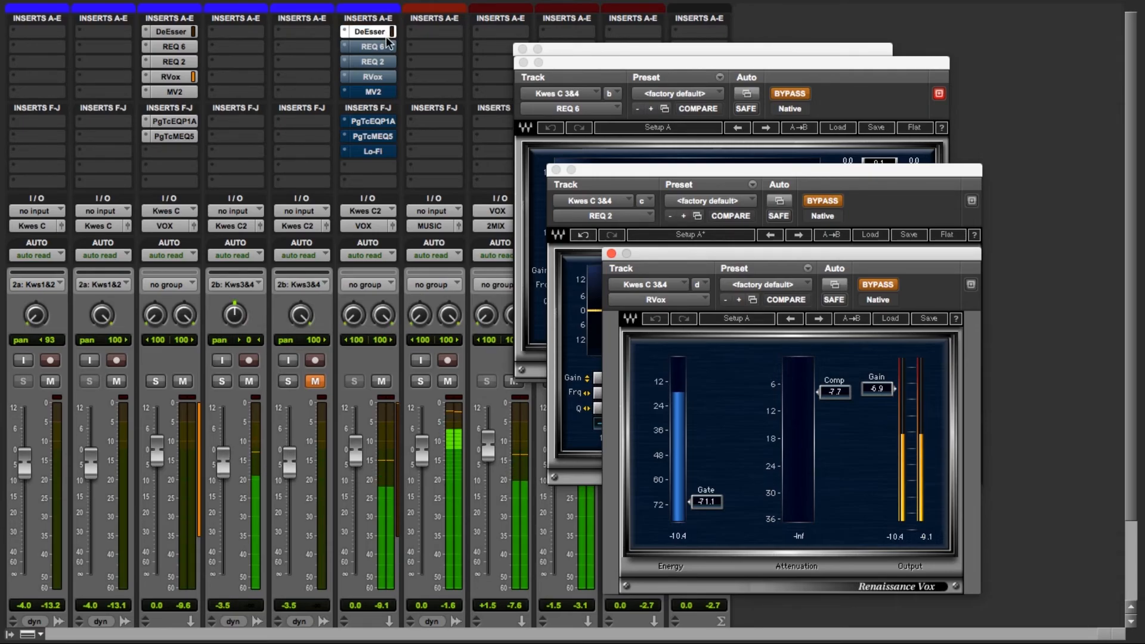
left_click(386, 47, "super")
left_click(387, 61, "super")
left_click(387, 77, "super")
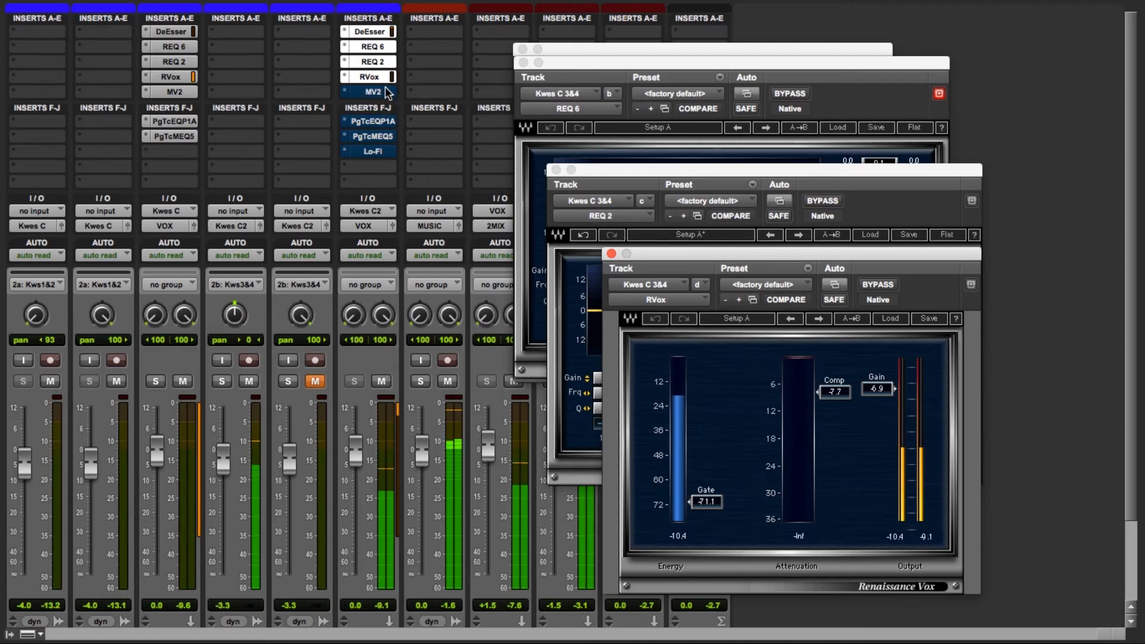
- Activate MV2 on Kwes C 3&4, open its window, and compare it bypassed and active, ending with it active
left_click(386, 93, "ctrl+super")
left_click(388, 93, "ctrl+super")
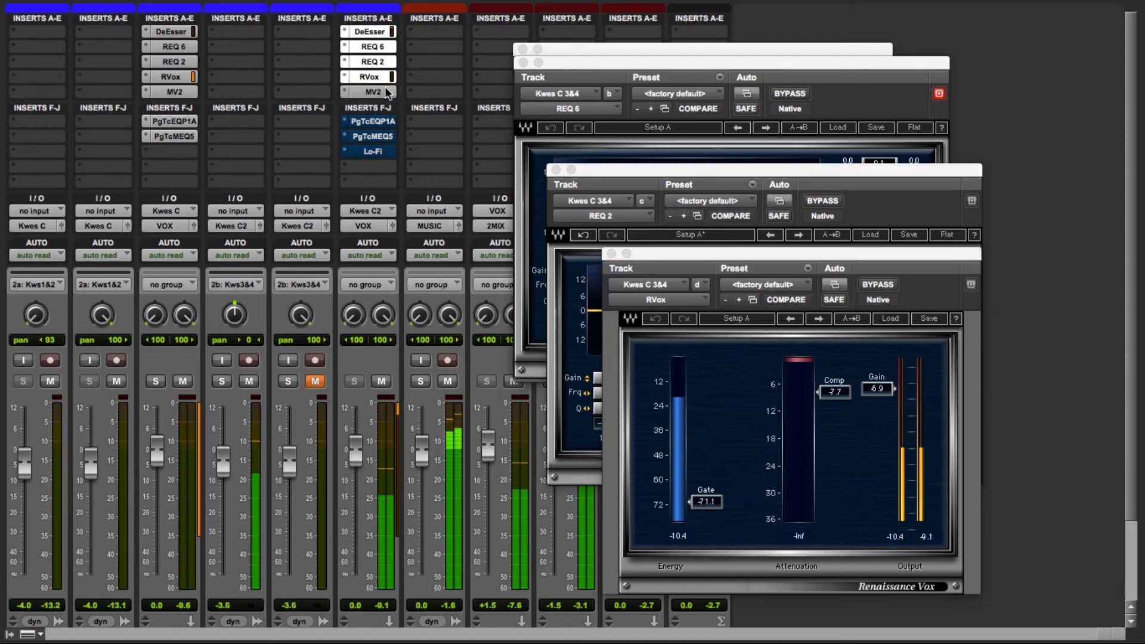
left_click(388, 92)
left_click_drag(606, 66, 791, 223)
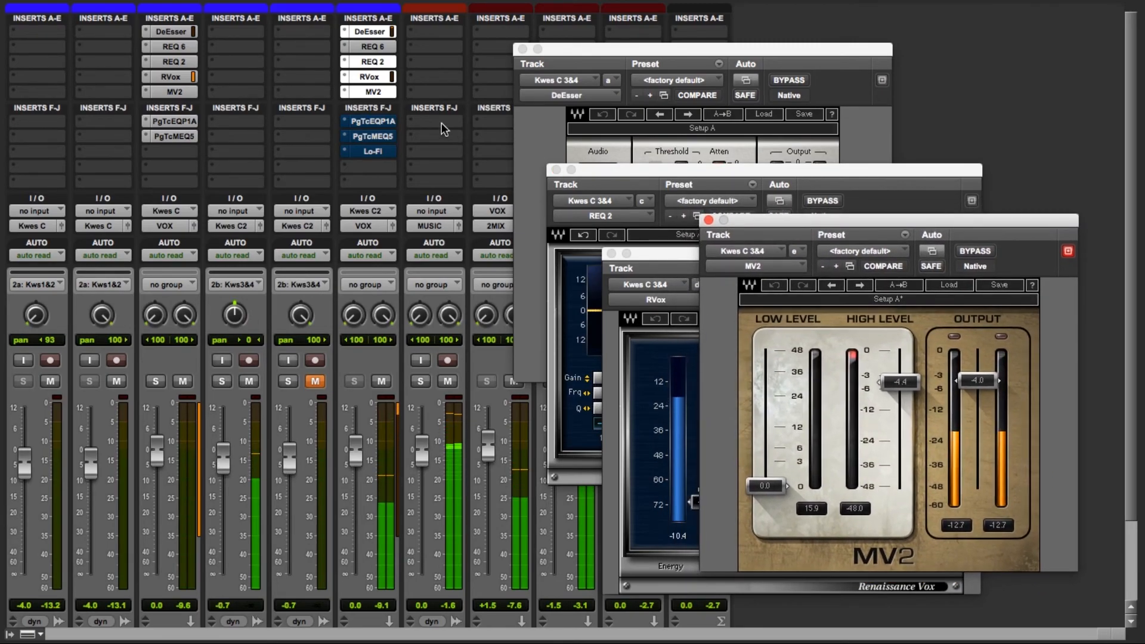
left_click(390, 92, "super")
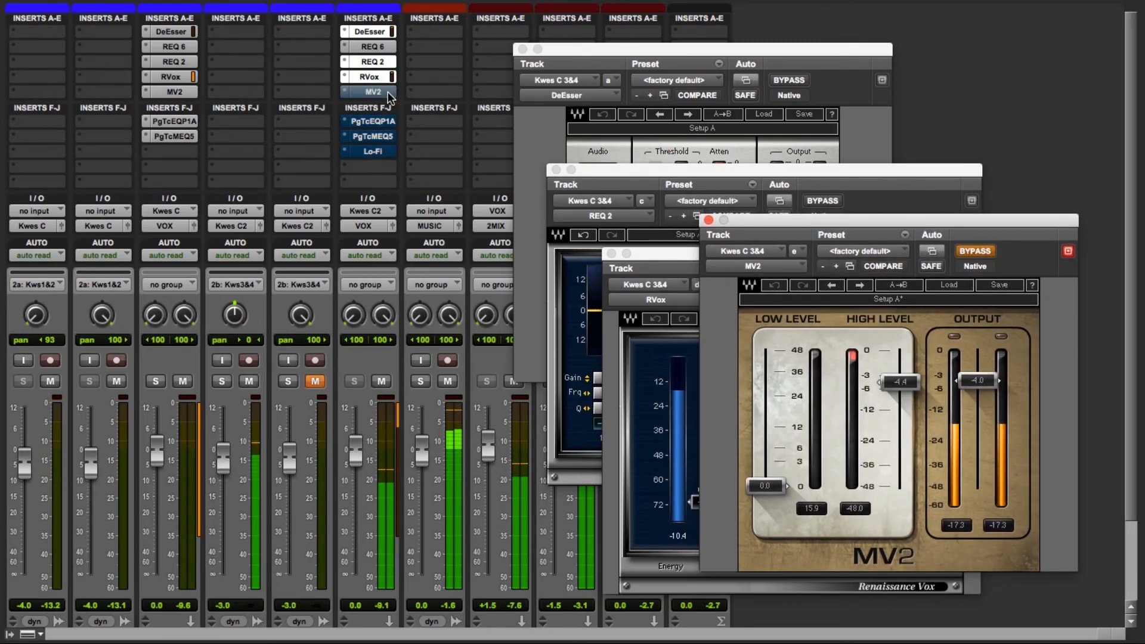
left_click(388, 93, "super")
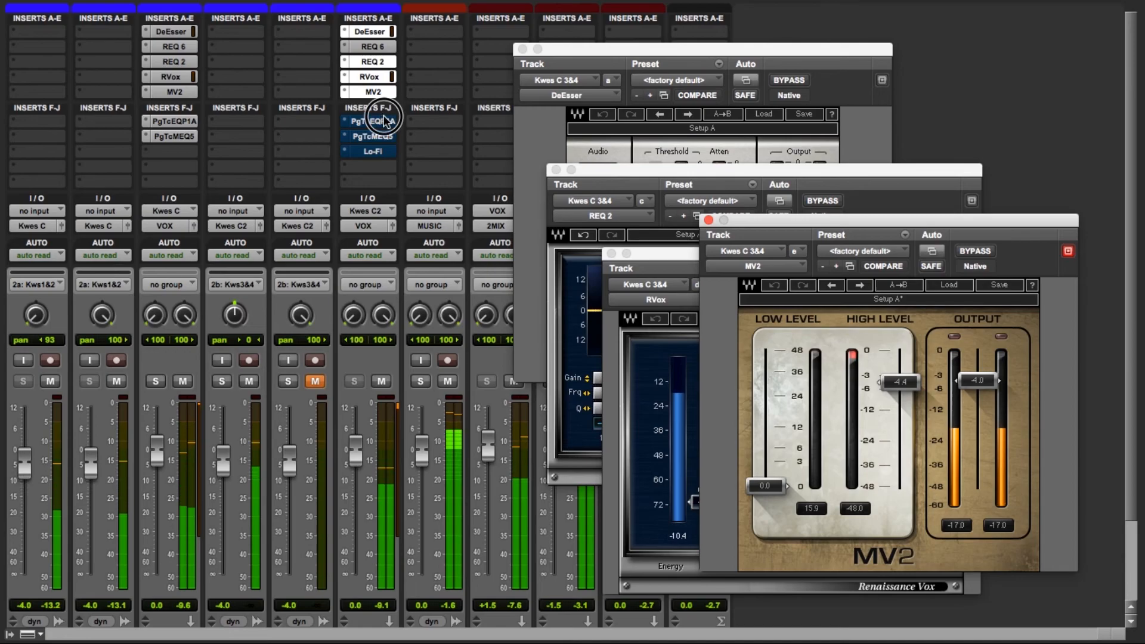
- Open PuigTec EQP1A on Kwes C 3&4, take it out of bypass, and compare it bypassed and active, leaving it active
left_click(382, 121)
left_click_drag(367, 30, 577, 275)
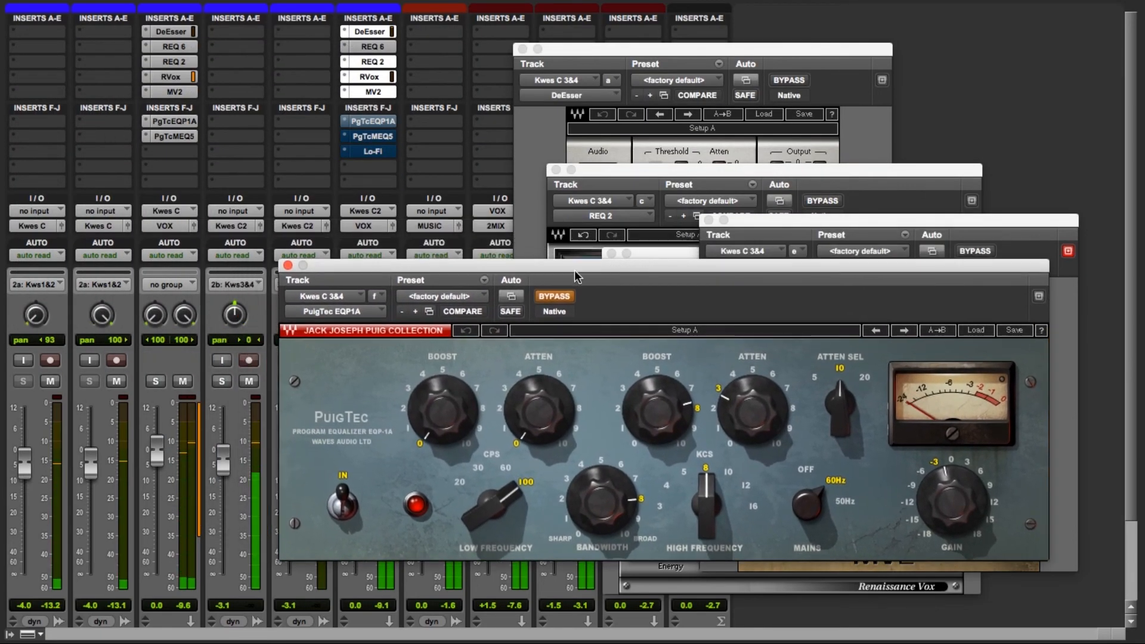
left_click(556, 295)
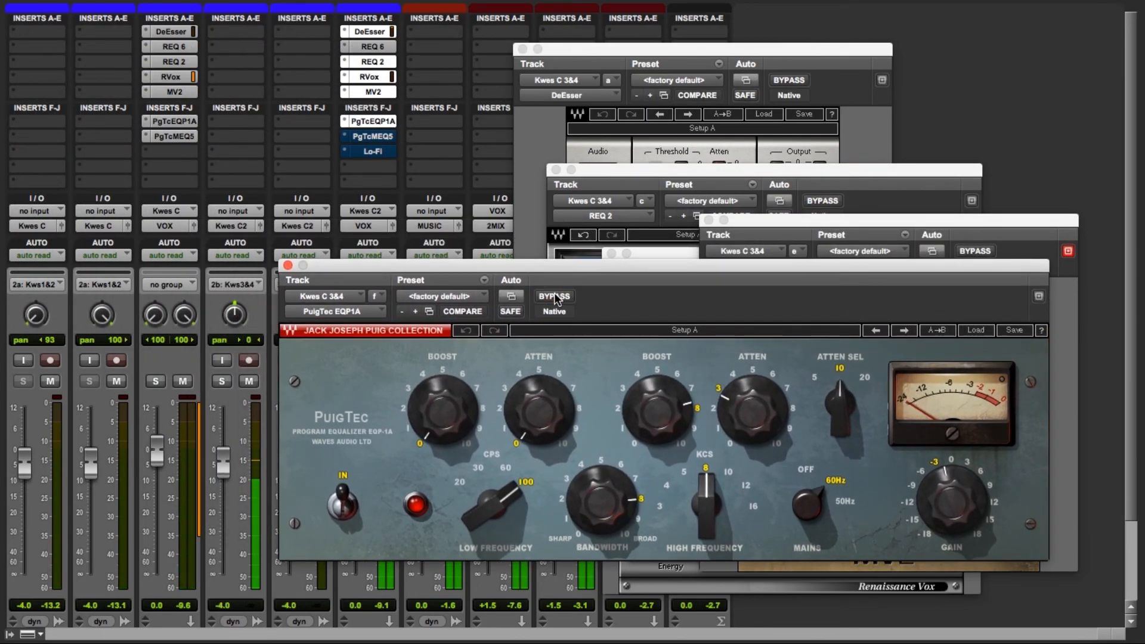
left_click(382, 123, "super")
left_click(381, 122, "super")
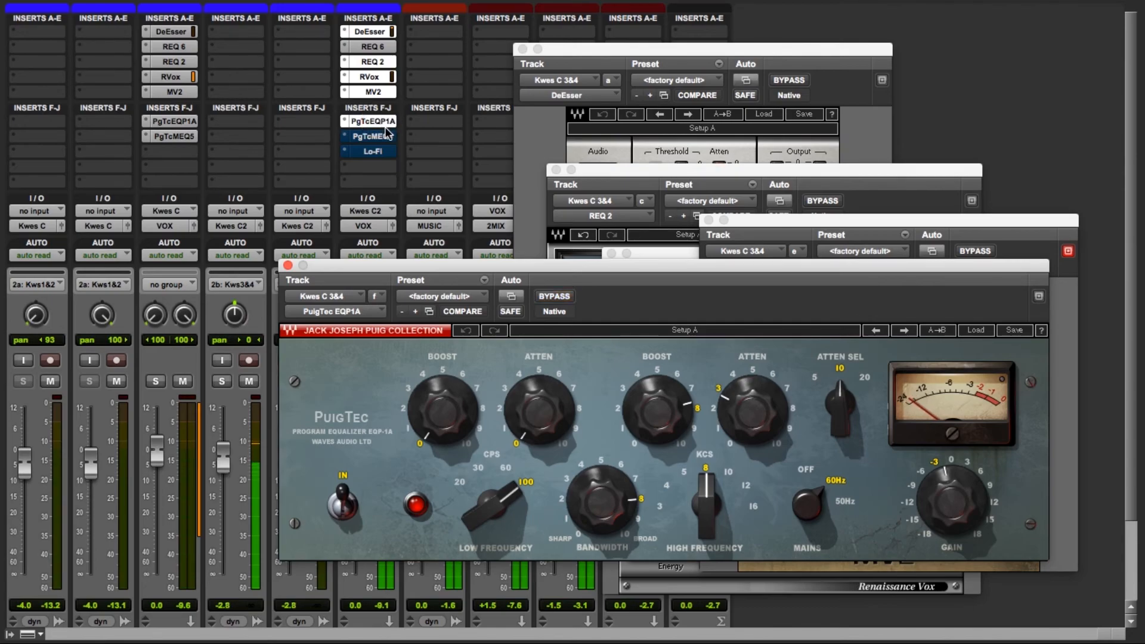
- Open PuigTec MEQ5 on Kwes C 3&4, take it out of bypass, and compare it bypassed and active, leaving it active
left_click(378, 134)
left_click_drag(397, 38, 725, 268)
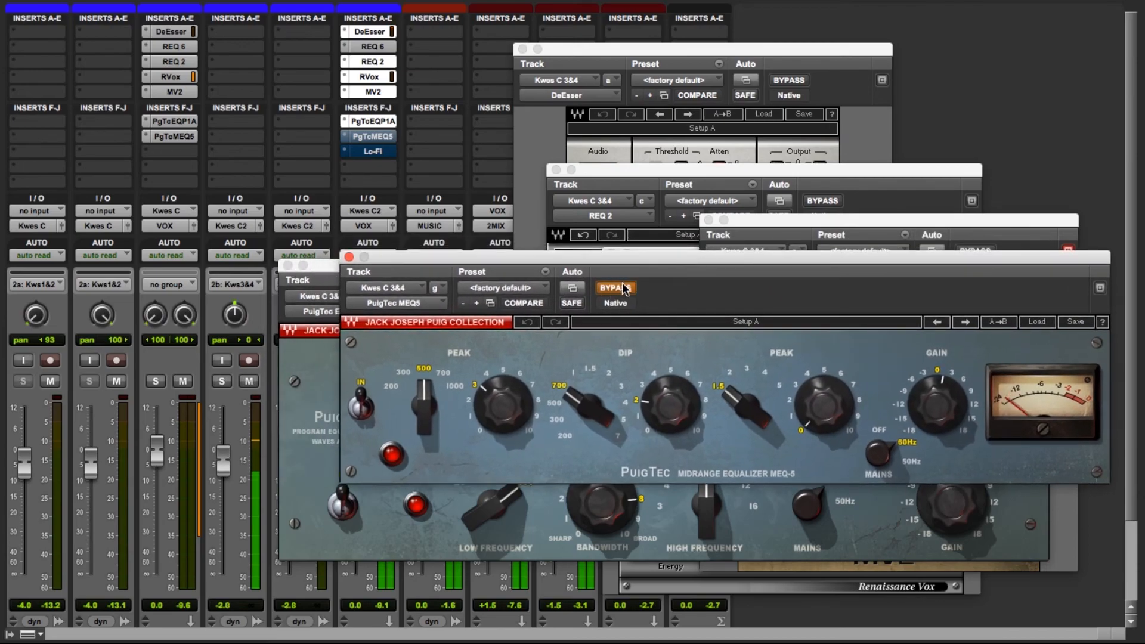
left_click(627, 288)
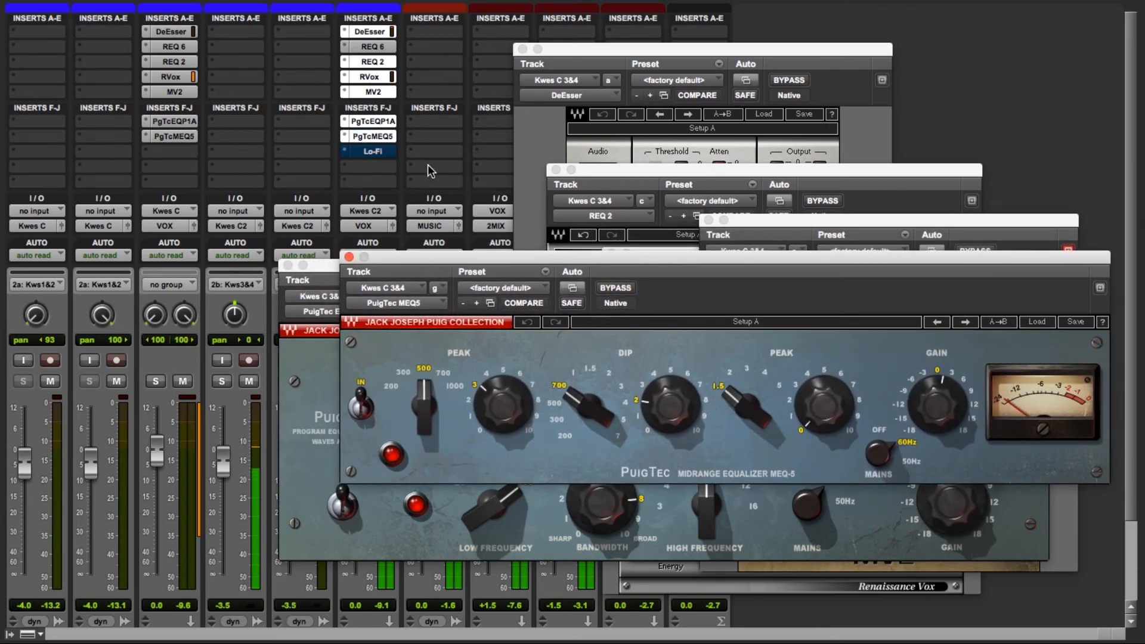
left_click(386, 139, "super")
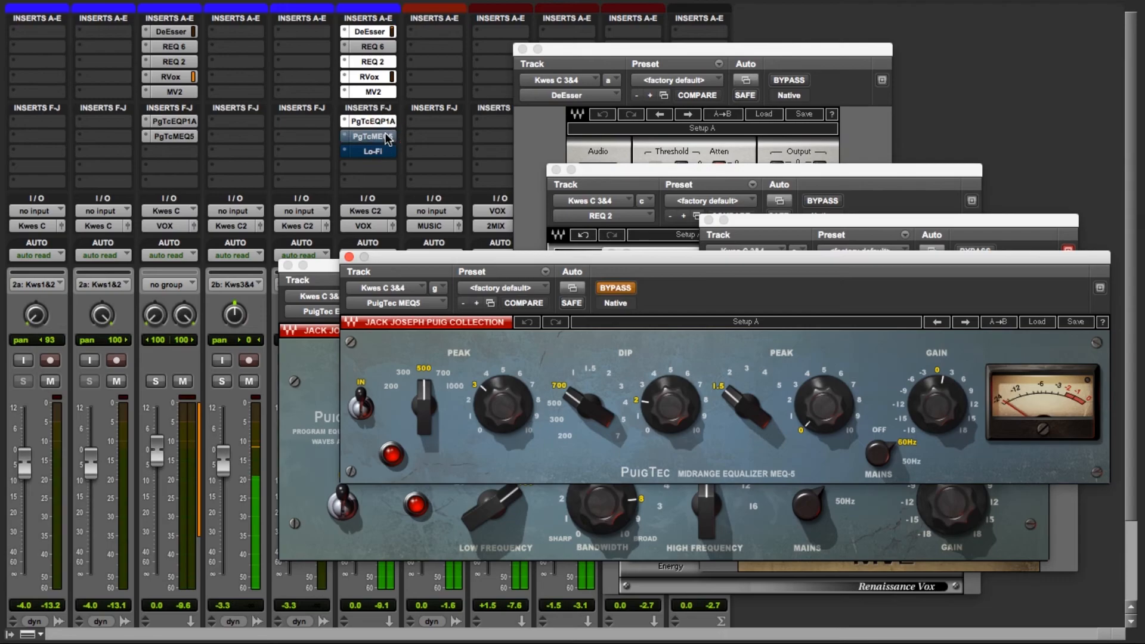
left_click(387, 139, "super")
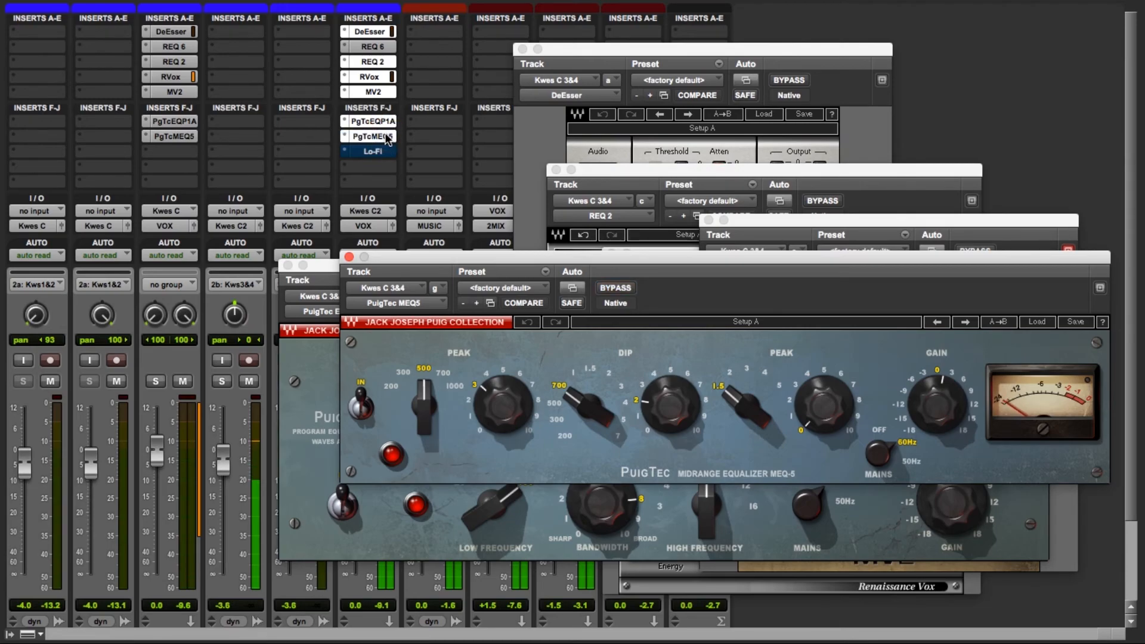
- Open and activate Lo-Fi on Kwes C 3&4, and bypass all eight inserts to hear the unprocessed vocal in the mix
left_click(381, 151)
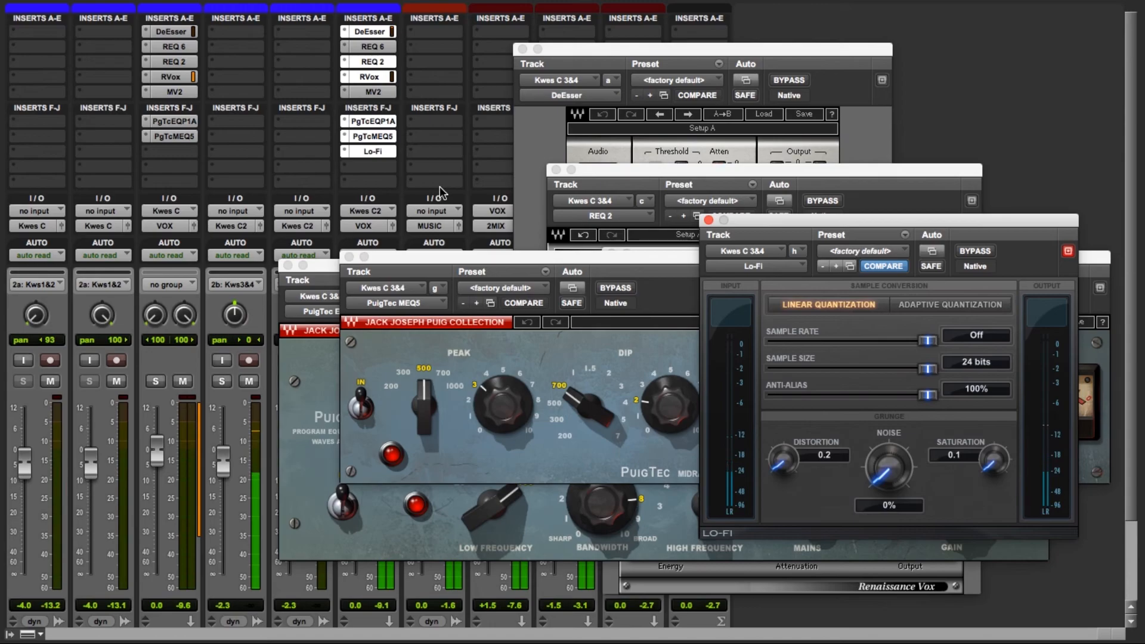
left_click(382, 152, "super")
left_click(382, 136, "super")
left_click(382, 122, "super")
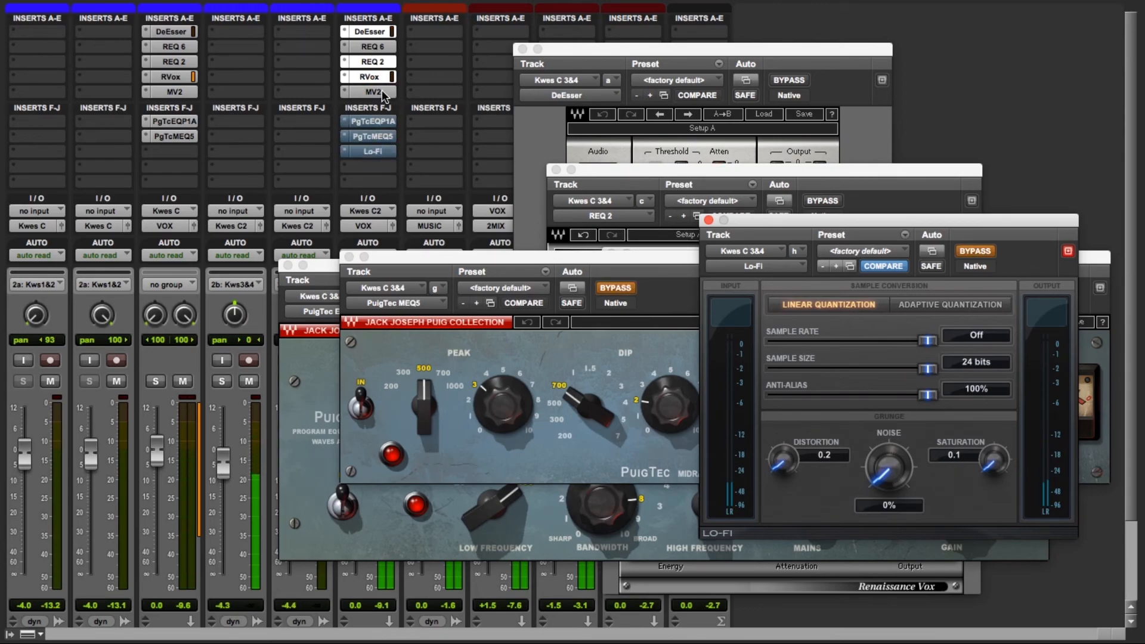
left_click(382, 92, "super")
left_click(382, 76, "super")
left_click(382, 62, "super")
left_click(382, 46, "super")
left_click(382, 32, "super")
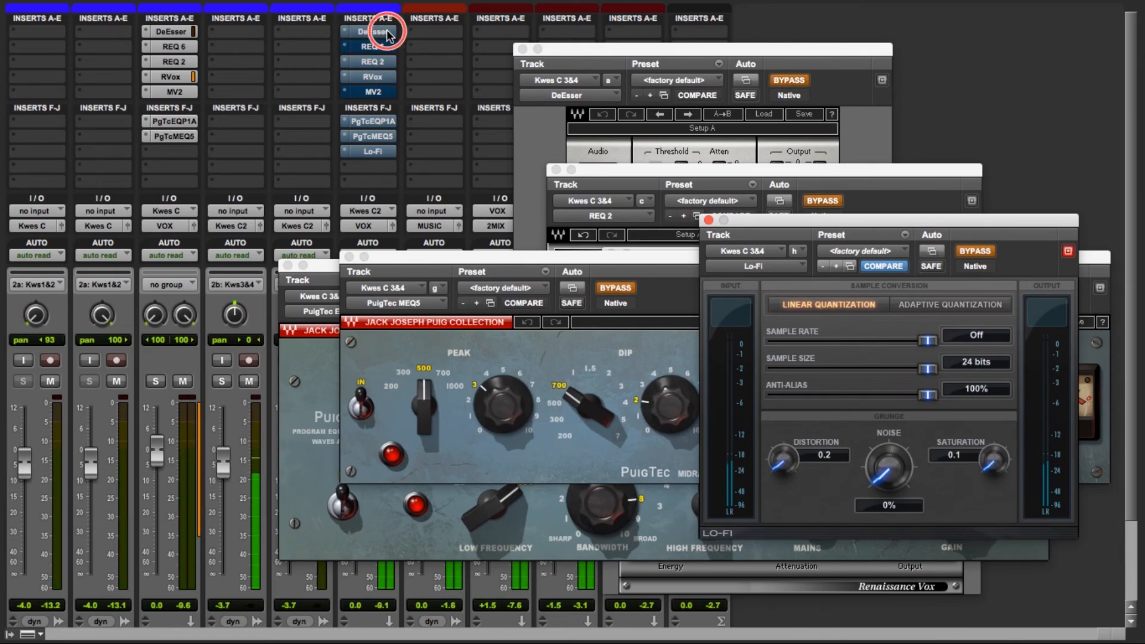
- Reactivate all eight inserts on Kwes C 3&4, from DeEsser through Lo-Fi, to hear the processed vocal in the mix
left_click(382, 32, "super")
left_click(382, 47, "super")
left_click(381, 61, "super")
left_click(382, 77, "super")
left_click(381, 91, "super")
left_click(378, 121, "super")
left_click(377, 136, "super")
left_click(377, 153, "super")
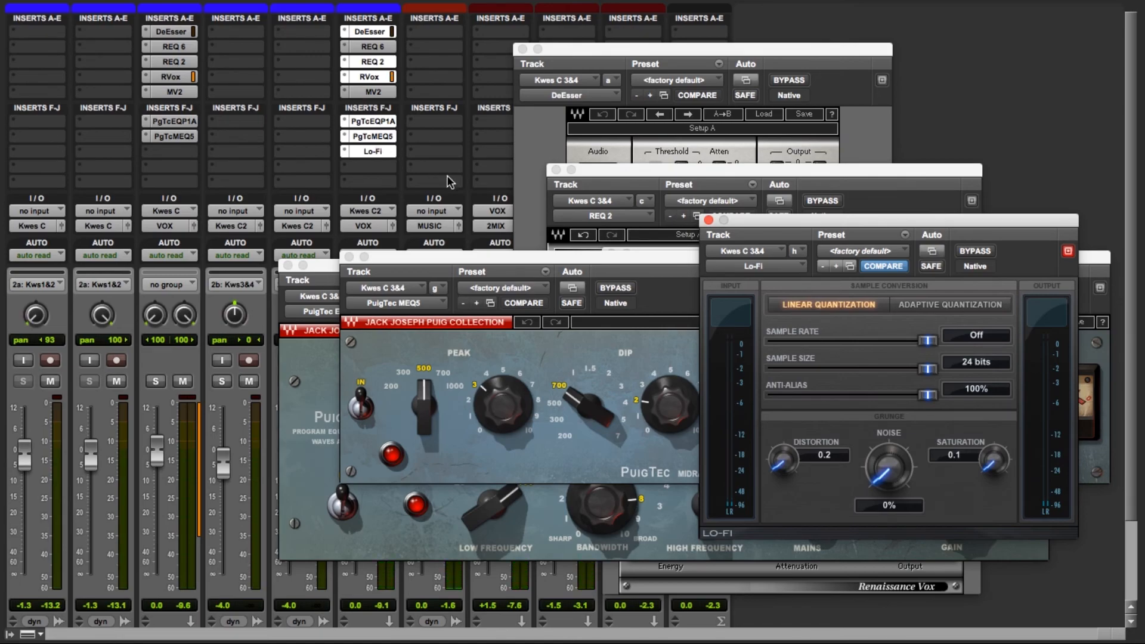
mouse_move(499, 4)
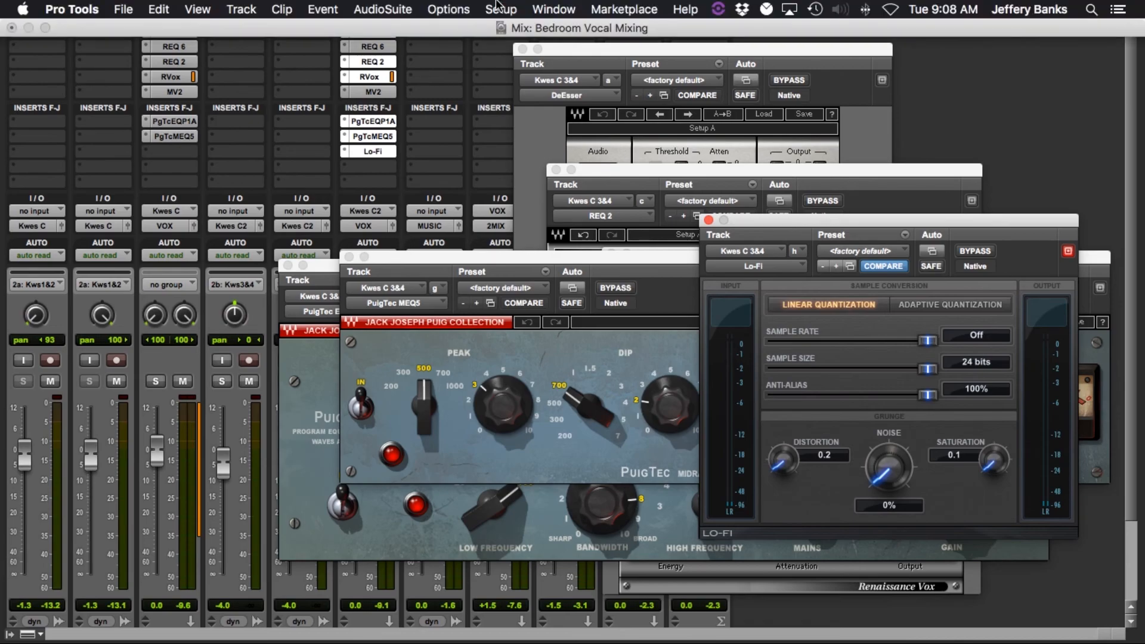